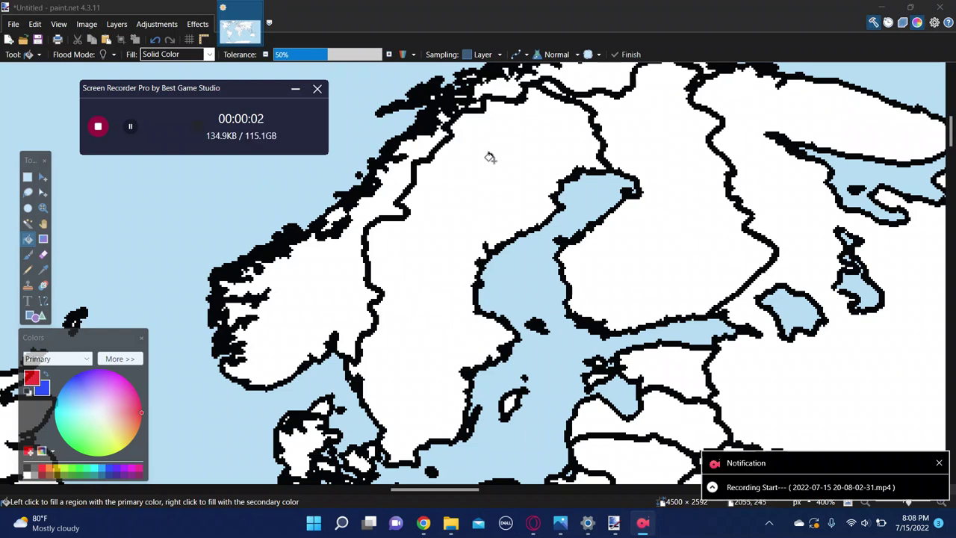
Fill Sweden with the red primary color
{"action": "left_click", "coordinate": [493, 160]}
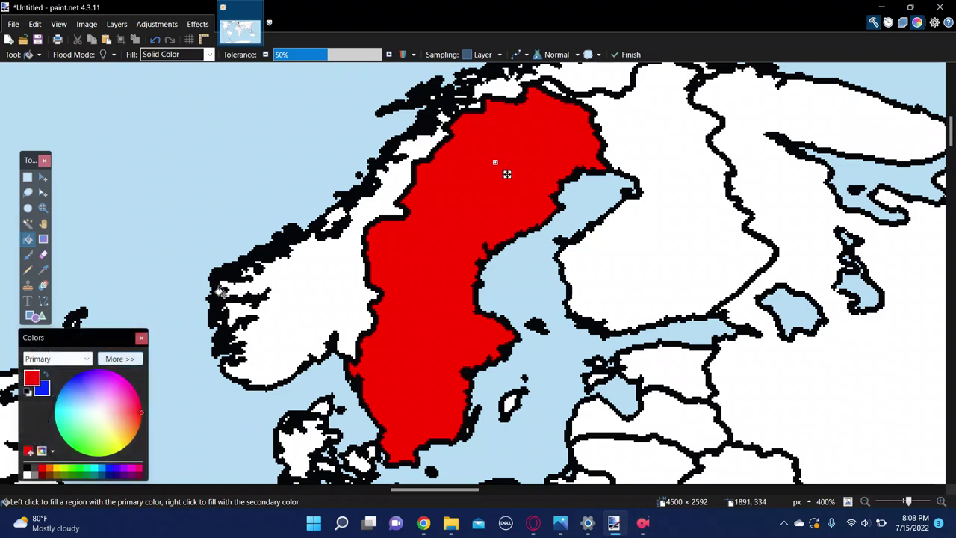
Fill Denmark's mainland, its northern tip and its larger islands with the blue secondary color
{"action": "scroll", "coordinate": [407, 309], "scroll_direction": "up", "scroll_amount": 3}
{"action": "scroll", "coordinate": [411, 307], "scroll_direction": "down", "scroll_amount": 2}
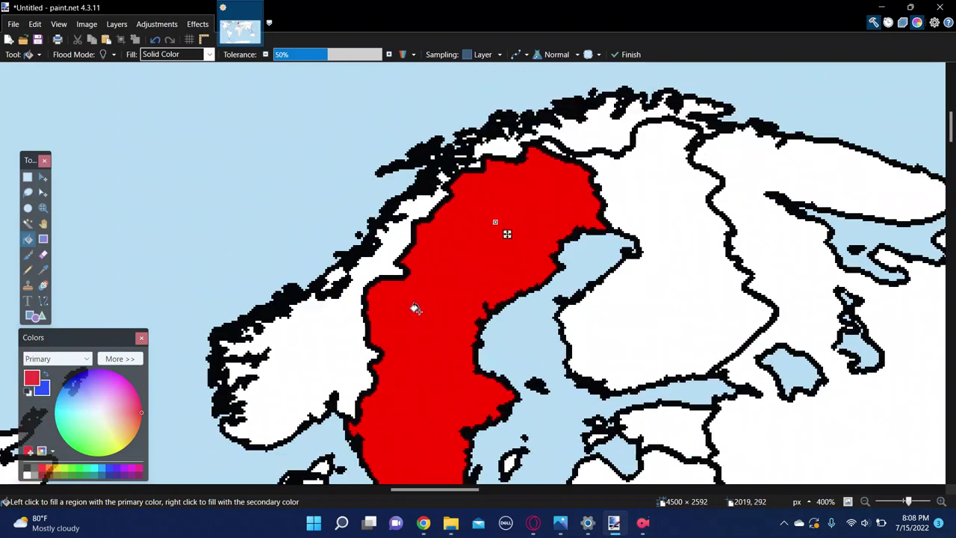
{"action": "scroll", "coordinate": [416, 308], "scroll_direction": "down", "scroll_amount": 6}
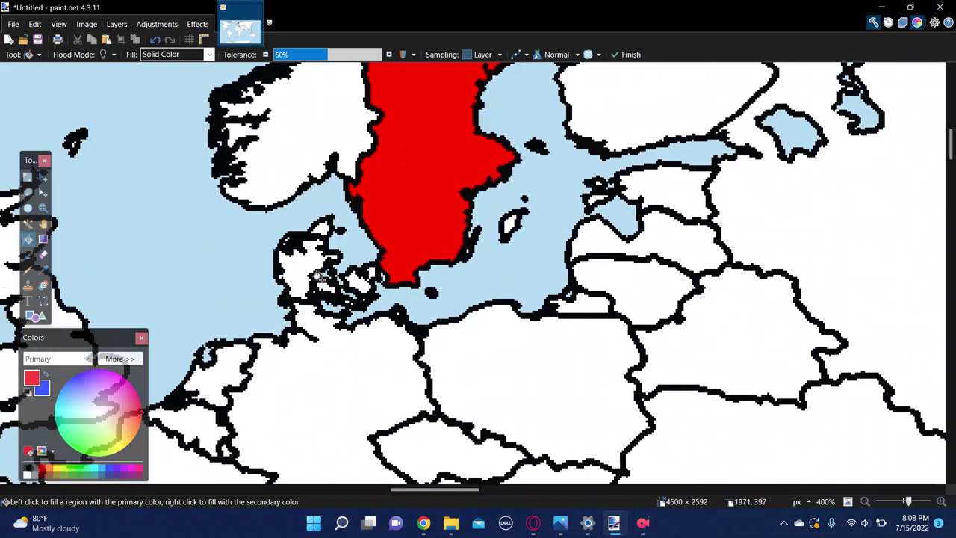
{"action": "scroll", "coordinate": [274, 258], "scroll_direction": "up", "scroll_amount": 2}
{"action": "left_click", "coordinate": [301, 255]}
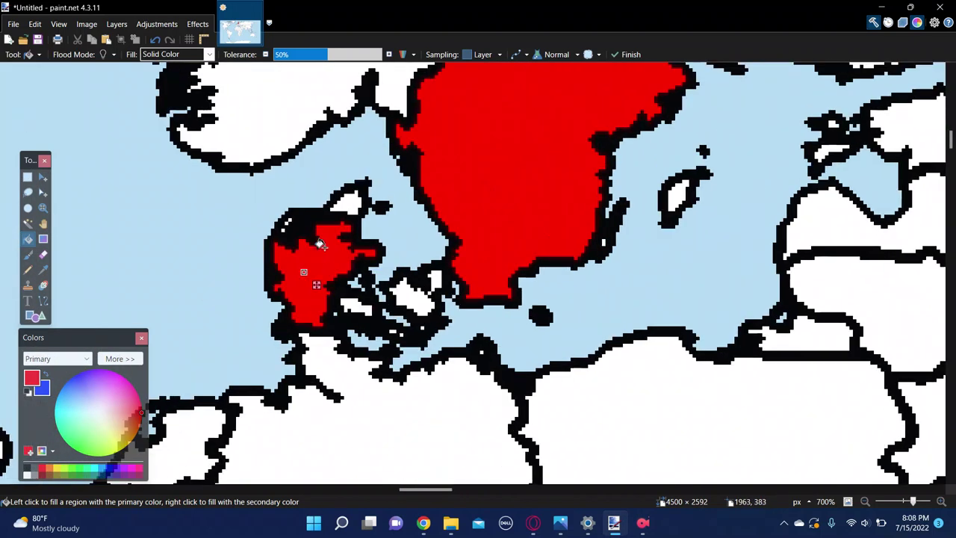
{"action": "scroll", "coordinate": [318, 248], "scroll_direction": "up", "scroll_amount": 1}
{"action": "key", "text": "ctrl+z"}
{"action": "right_click", "coordinate": [278, 268]}
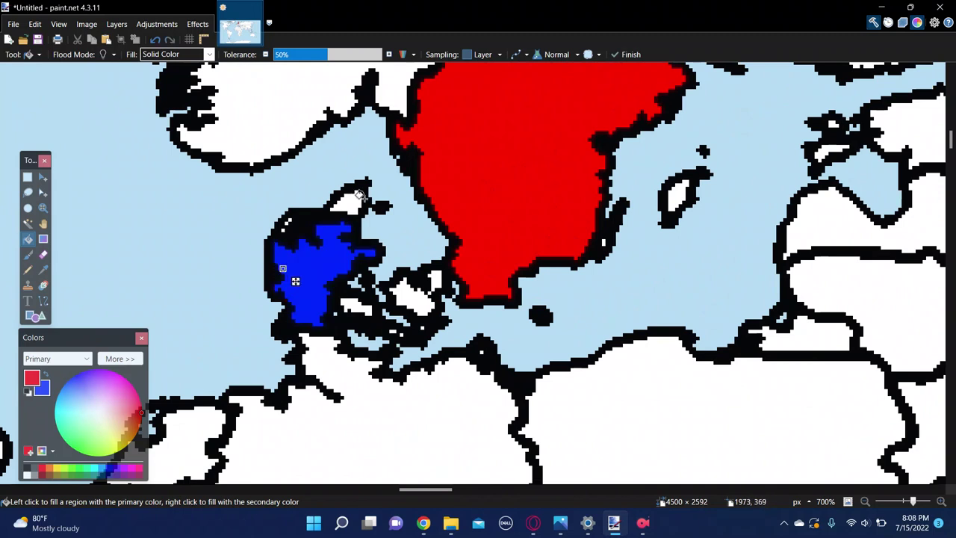
{"action": "right_click", "coordinate": [345, 209]}
{"action": "right_click", "coordinate": [365, 308]}
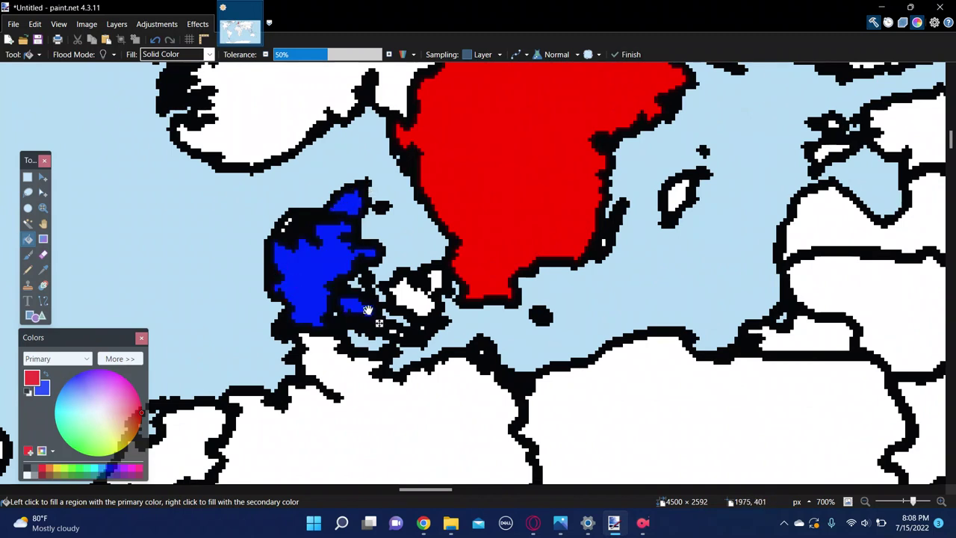
{"action": "right_click", "coordinate": [401, 292]}
{"action": "right_click", "coordinate": [432, 278]}
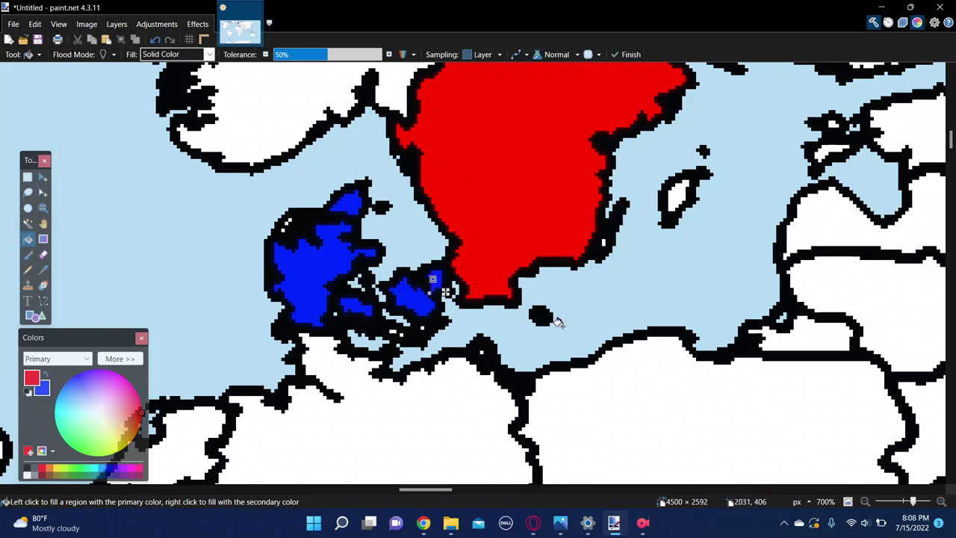
Recolor Denmark's large eastern island from blue to red with the Recolor tool at brush width 5
{"action": "scroll", "coordinate": [581, 303], "scroll_direction": "up", "scroll_amount": 3}
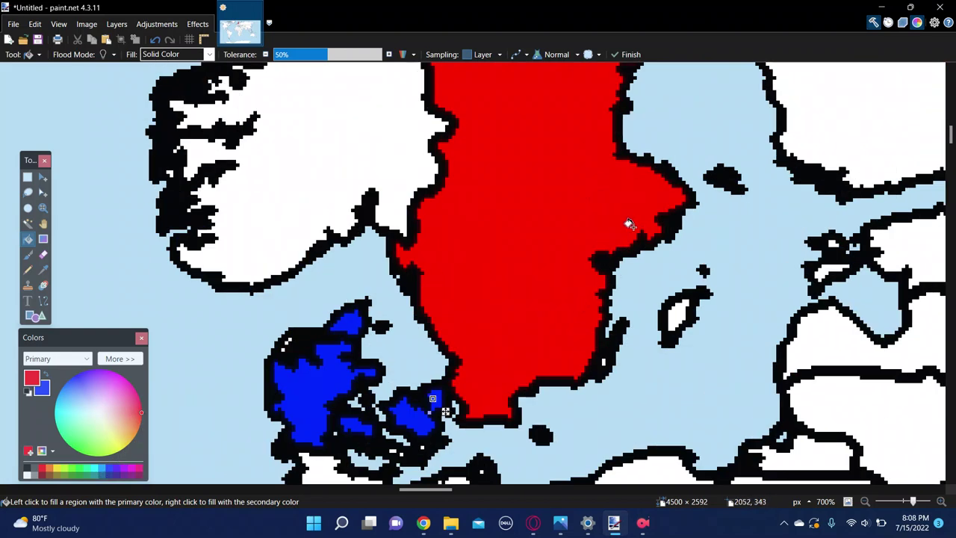
{"action": "key", "text": "r"}
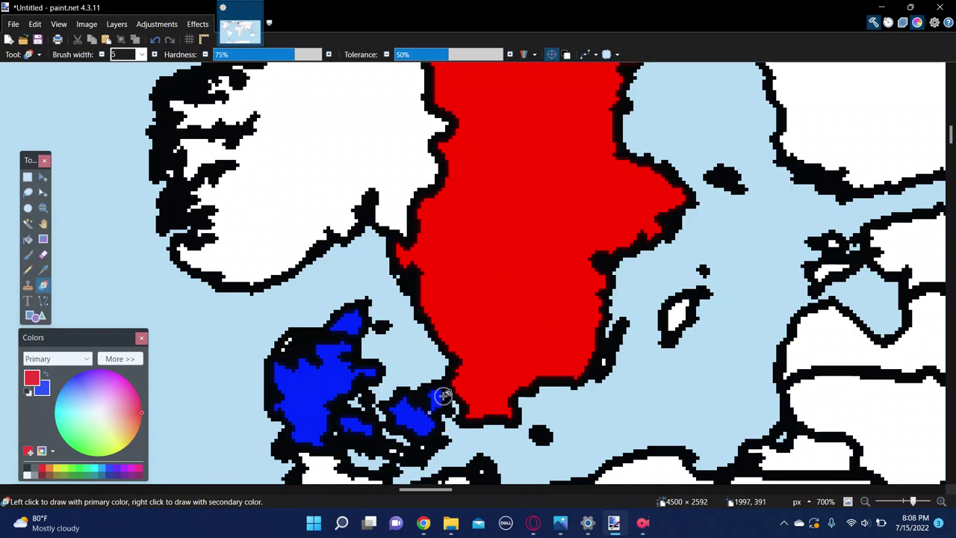
{"action": "mouse_move", "coordinate": [436, 397]}
{"action": "left_mouse_down"}
{"action": "mouse_move", "coordinate": [443, 412]}
{"action": "mouse_move", "coordinate": [428, 413]}
{"action": "mouse_move", "coordinate": [443, 419]}
{"action": "left_mouse_up"}
{"action": "key", "text": "ctrl+z"}
{"action": "left_click_drag", "start_coordinate": [444, 390], "coordinate": [439, 410]}
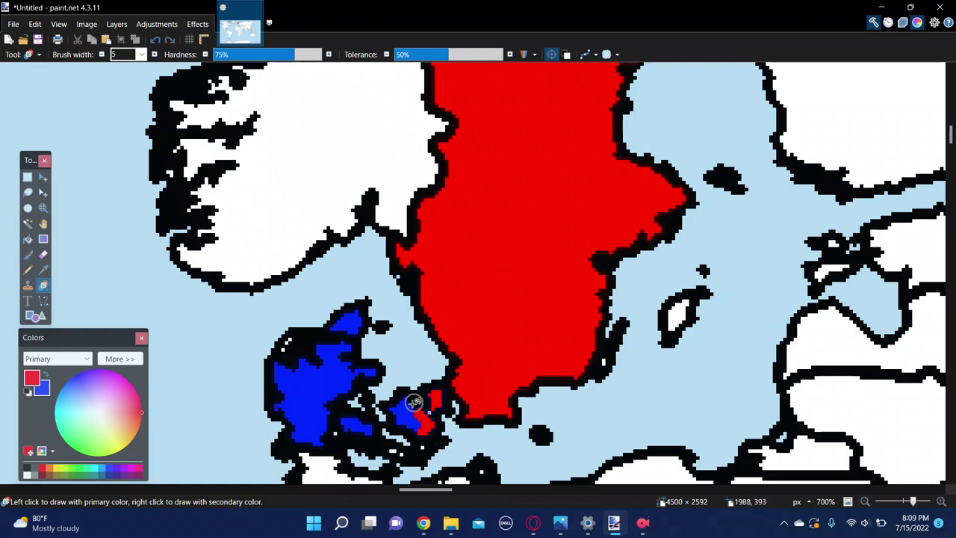
{"action": "left_click_drag", "start_coordinate": [416, 407], "coordinate": [400, 417]}
{"action": "key", "text": "z"}
{"action": "key", "text": "ctrl+z"}
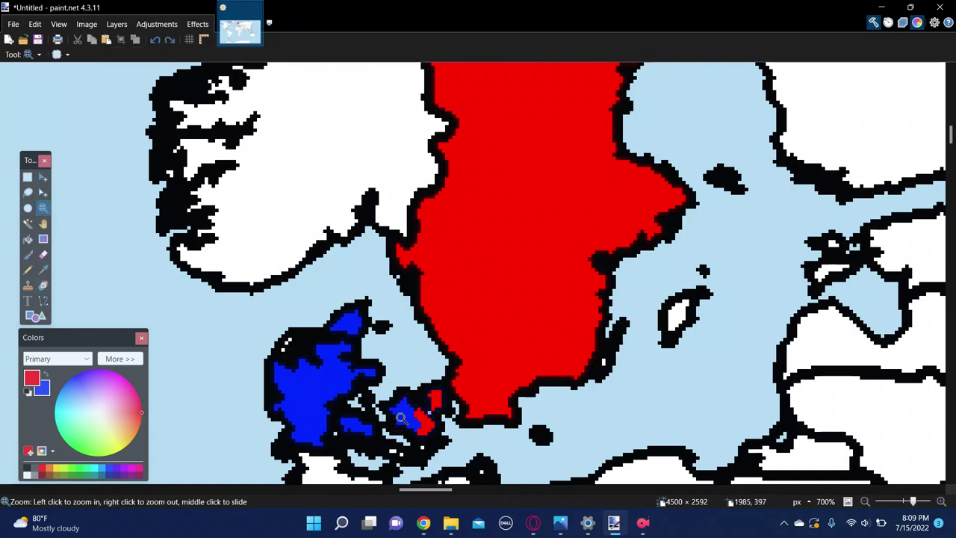
{"action": "left_click", "coordinate": [42, 285]}
{"action": "mouse_move", "coordinate": [407, 422]}
{"action": "left_mouse_down"}
{"action": "mouse_move", "coordinate": [389, 404]}
{"action": "mouse_move", "coordinate": [390, 436]}
{"action": "left_mouse_up"}
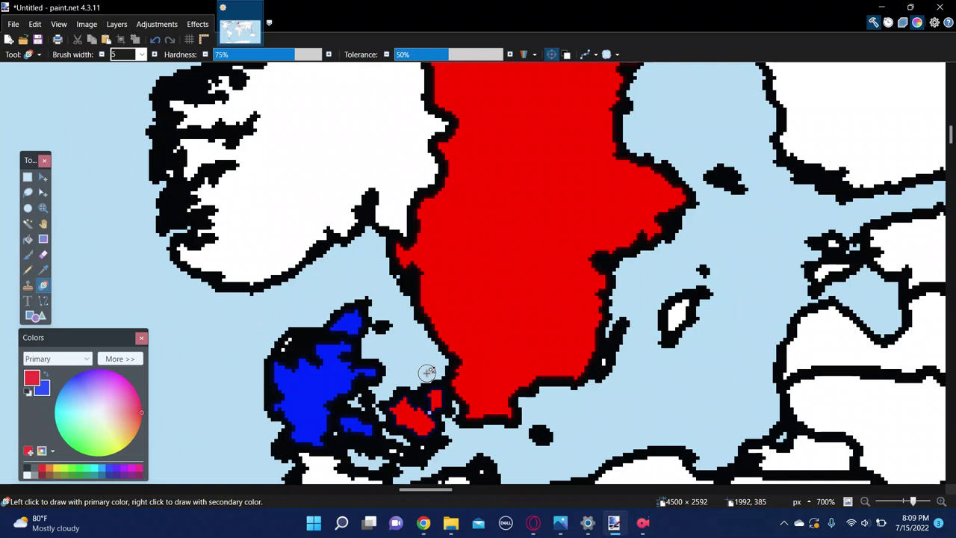
Fill the remaining blue parts of Denmark, the mainland, northern tip and middle island, with red
{"action": "key", "text": "f"}
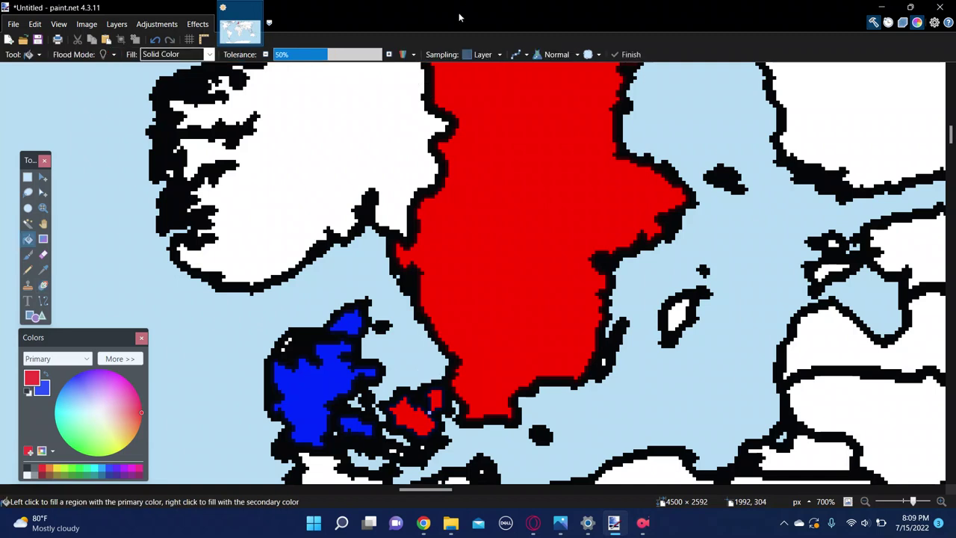
{"action": "left_click", "coordinate": [323, 387]}
{"action": "left_click", "coordinate": [348, 324]}
{"action": "left_click", "coordinate": [354, 422]}
Fill Greenland's main landmass with red
{"action": "scroll", "coordinate": [576, 388], "scroll_direction": "up", "scroll_amount": 3}
{"action": "scroll", "coordinate": [568, 381], "scroll_direction": "down", "scroll_amount": 3}
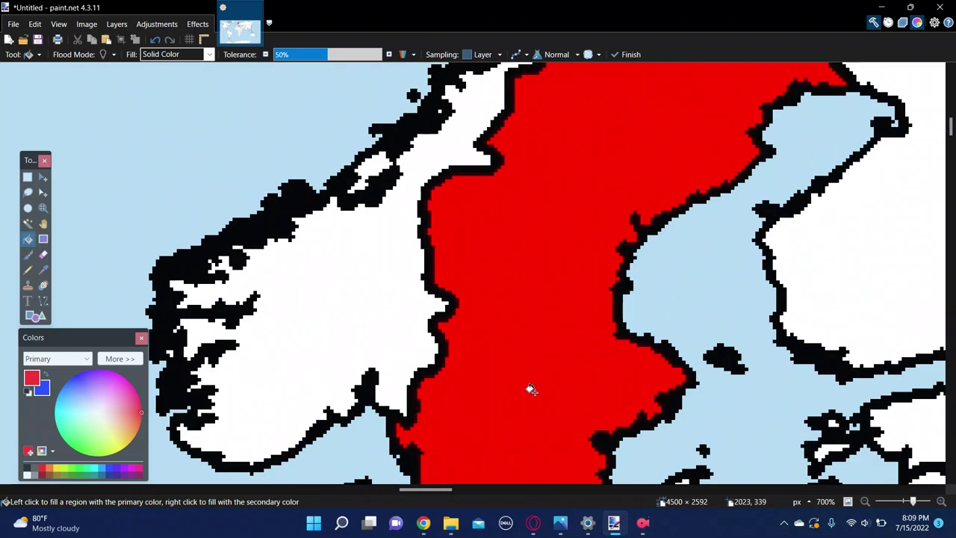
{"action": "scroll", "coordinate": [568, 373], "scroll_direction": "down", "scroll_amount": 3}
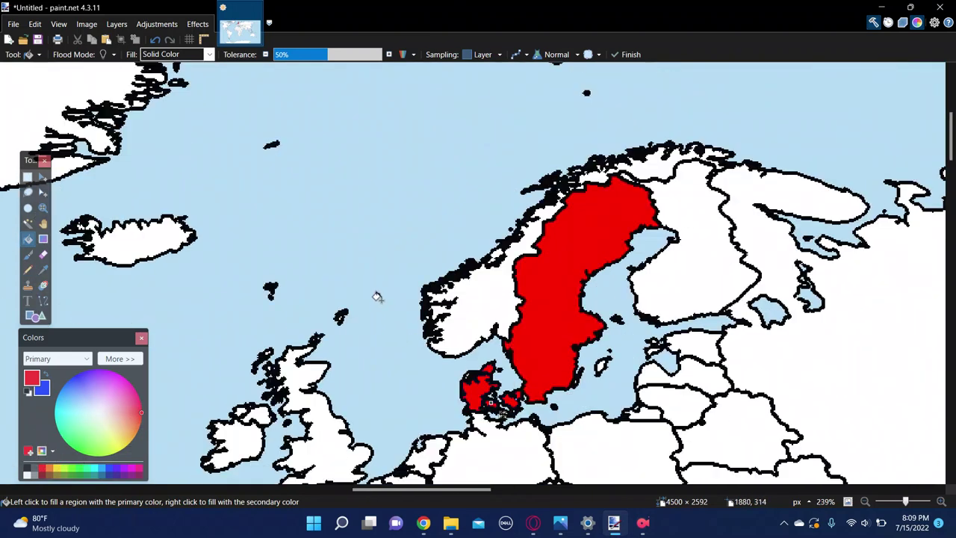
{"action": "right_click", "coordinate": [239, 259]}
{"action": "key", "text": "ctrl+z"}
{"action": "scroll", "coordinate": [290, 256], "scroll_direction": "down", "scroll_amount": 3}
{"action": "left_click", "coordinate": [200, 197]}
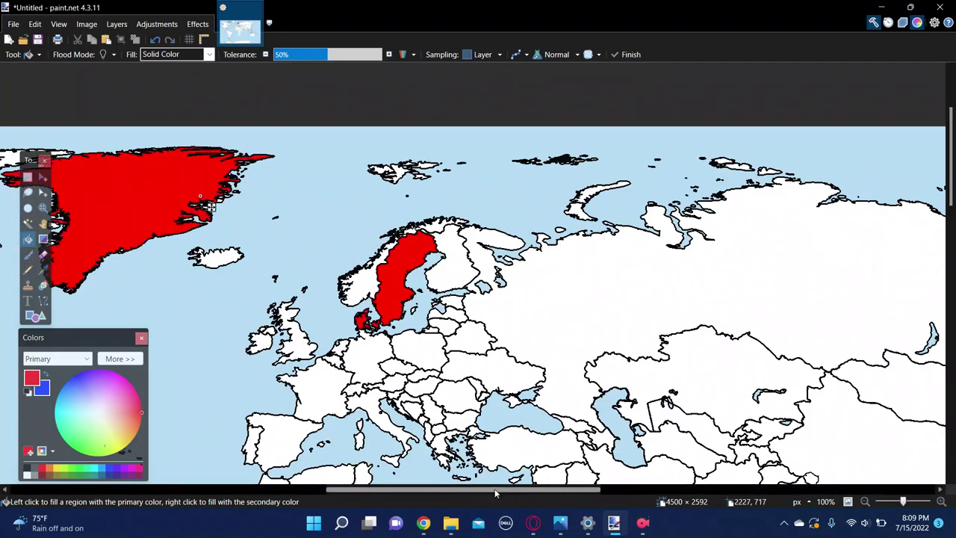
Examine Greenland's fill and coastline, as well as the islands and coast north of Scandinavia
{"action": "left_click_drag", "start_coordinate": [494, 488], "coordinate": [347, 489]}
{"action": "scroll", "coordinate": [556, 247], "scroll_direction": "up", "scroll_amount": 3}
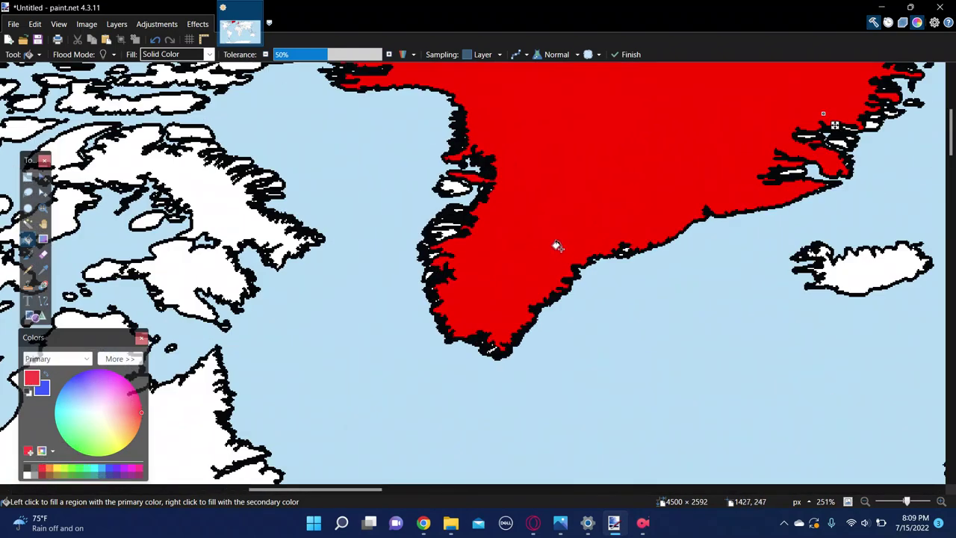
{"action": "scroll", "coordinate": [556, 247], "scroll_direction": "down", "scroll_amount": 3}
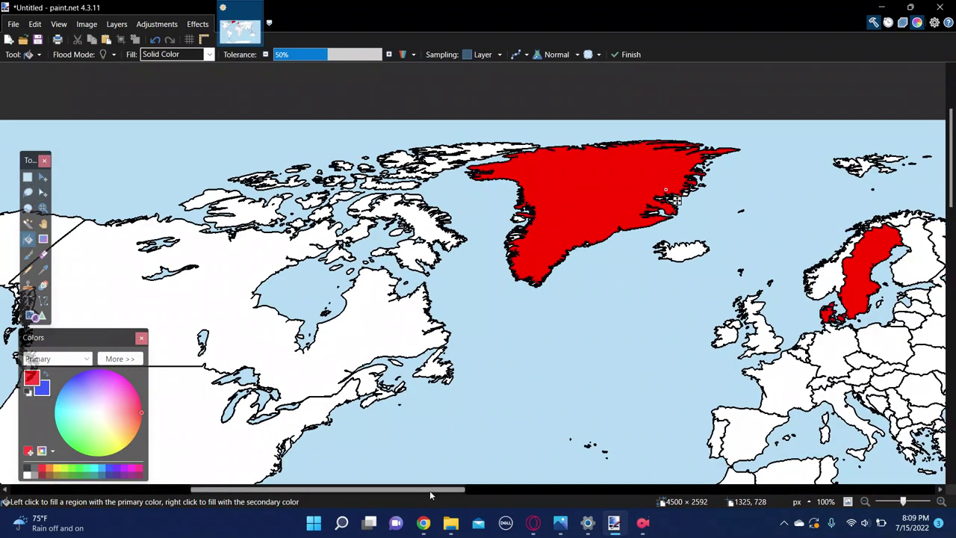
{"action": "left_click_drag", "start_coordinate": [429, 490], "coordinate": [527, 508]}
{"action": "scroll", "coordinate": [522, 261], "scroll_direction": "up", "scroll_amount": 4}
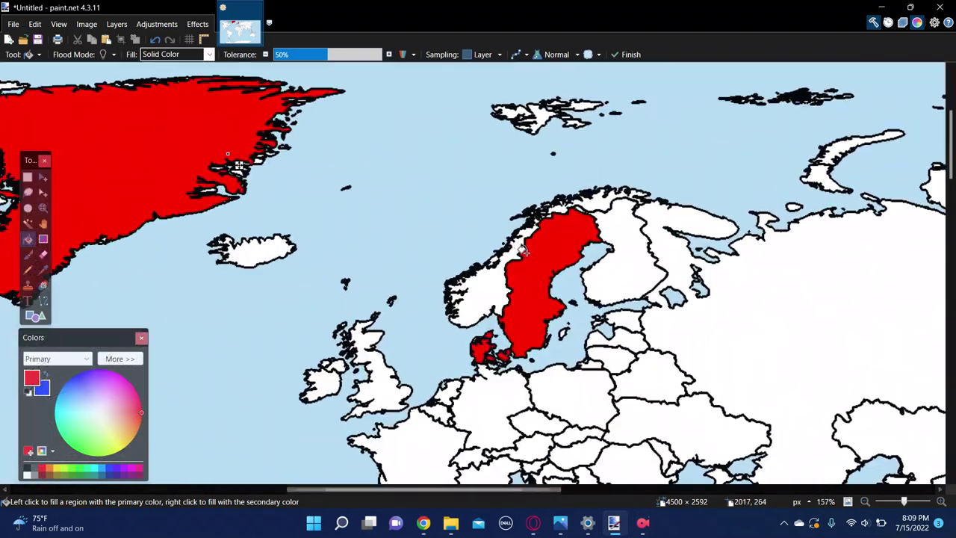
{"action": "scroll", "coordinate": [520, 268], "scroll_direction": "up", "scroll_amount": 3}
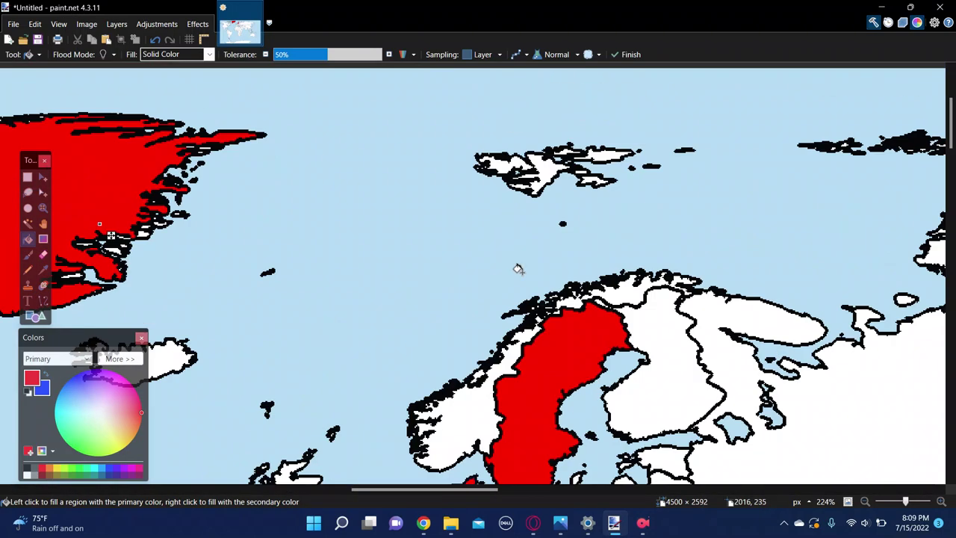
{"action": "scroll", "coordinate": [517, 270], "scroll_direction": "up", "scroll_amount": 2}
{"action": "scroll", "coordinate": [516, 273], "scroll_direction": "up", "scroll_amount": 5}
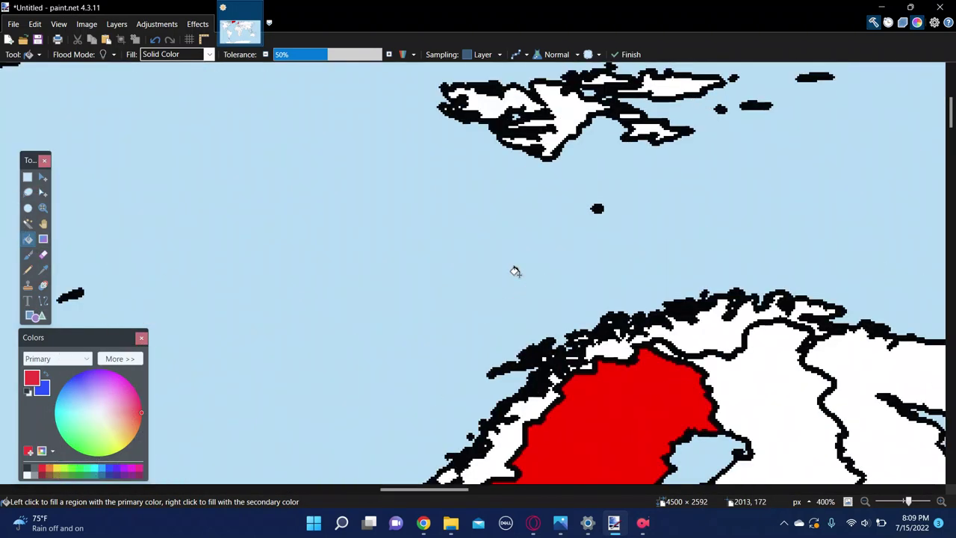
Fill Norway with red, including its southern part, the northern strip and the small enclosed areas along the Swedish border
{"action": "scroll", "coordinate": [519, 279], "scroll_direction": "down", "scroll_amount": 1}
{"action": "scroll", "coordinate": [519, 273], "scroll_direction": "down", "scroll_amount": 3}
{"action": "scroll", "coordinate": [447, 280], "scroll_direction": "up", "scroll_amount": 3}
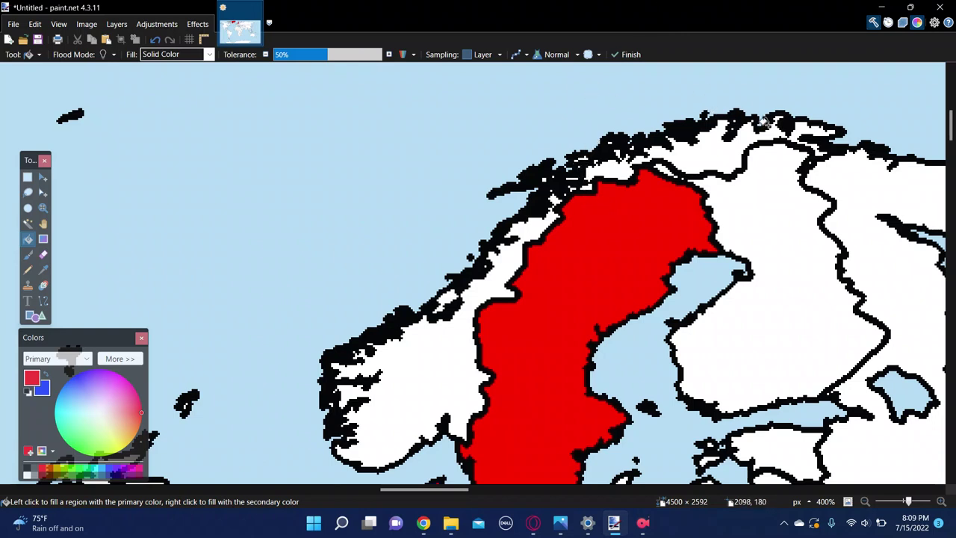
{"action": "left_click", "coordinate": [429, 350]}
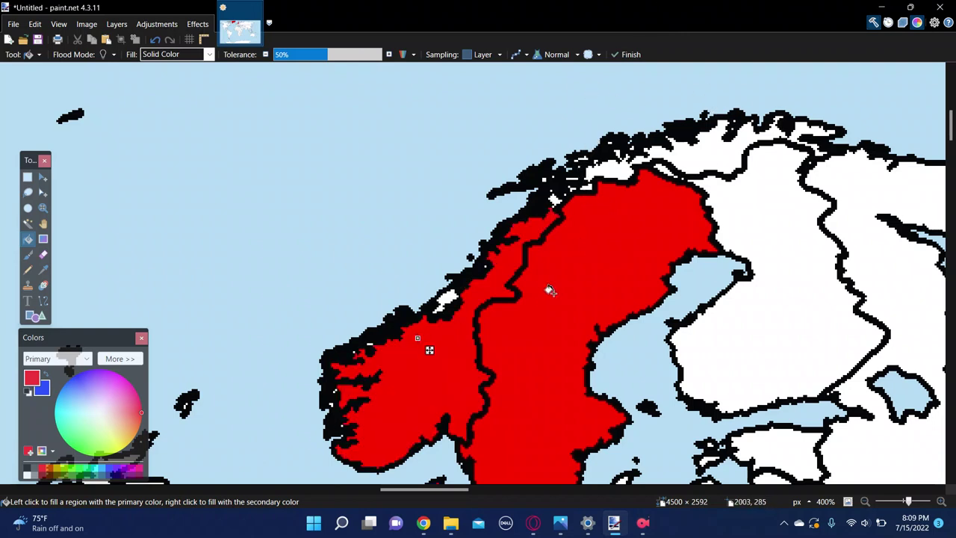
{"action": "left_click", "coordinate": [607, 159]}
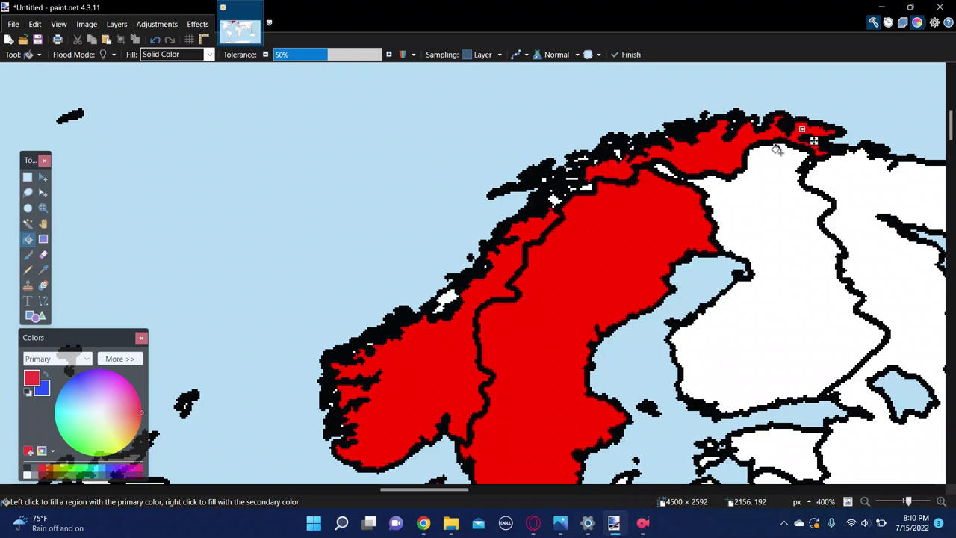
{"action": "left_click", "coordinate": [588, 188]}
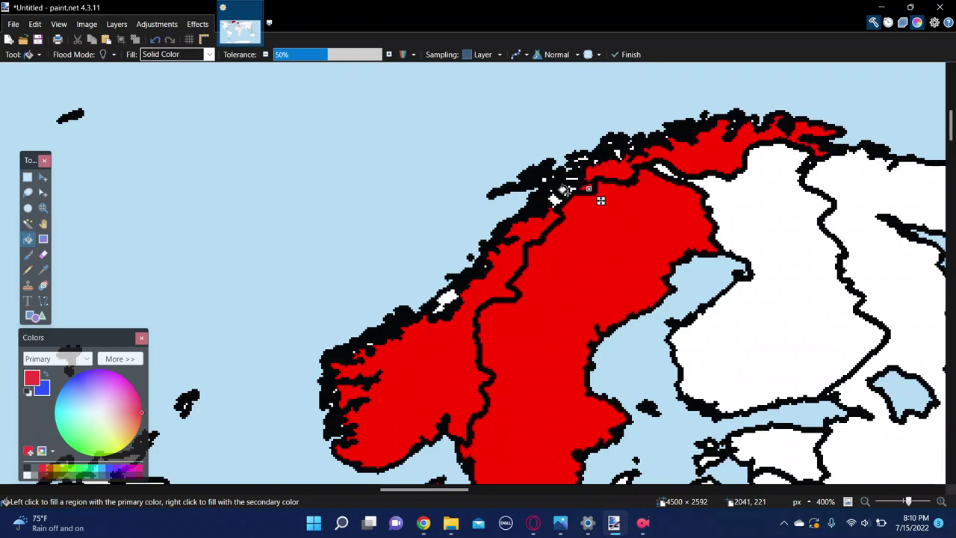
{"action": "left_click", "coordinate": [557, 199]}
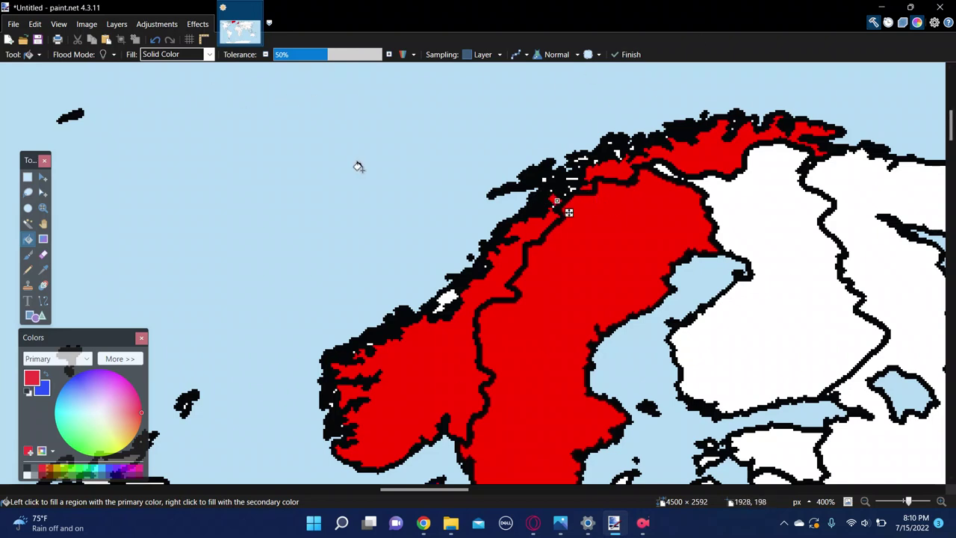
Paint over the black border between Norway and Sweden in red with the Paintbrush at width 5
{"action": "key", "text": "b"}
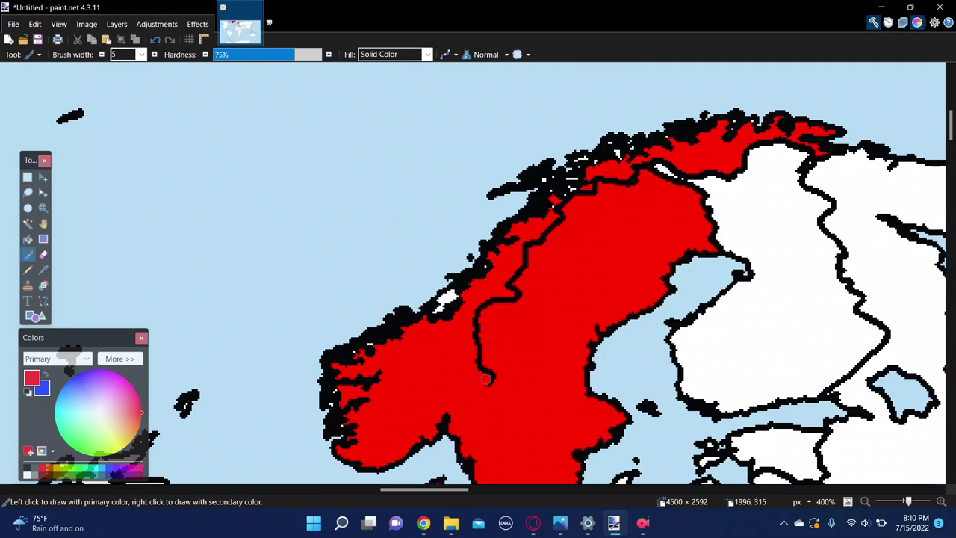
{"action": "mouse_move", "coordinate": [491, 385]}
{"action": "left_mouse_down"}
{"action": "mouse_move", "coordinate": [479, 364]}
{"action": "mouse_move", "coordinate": [481, 295]}
{"action": "left_mouse_up"}
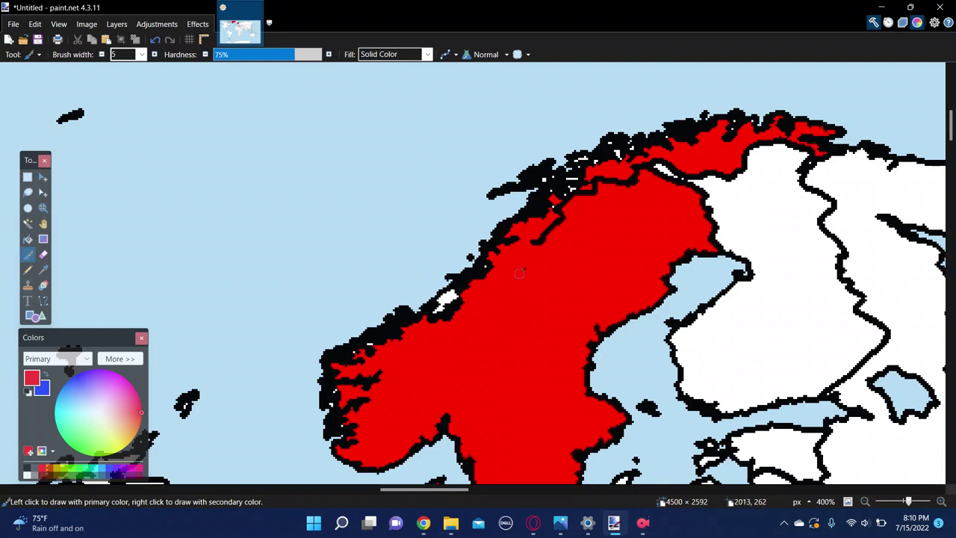
{"action": "left_click_drag", "start_coordinate": [548, 253], "coordinate": [563, 209]}
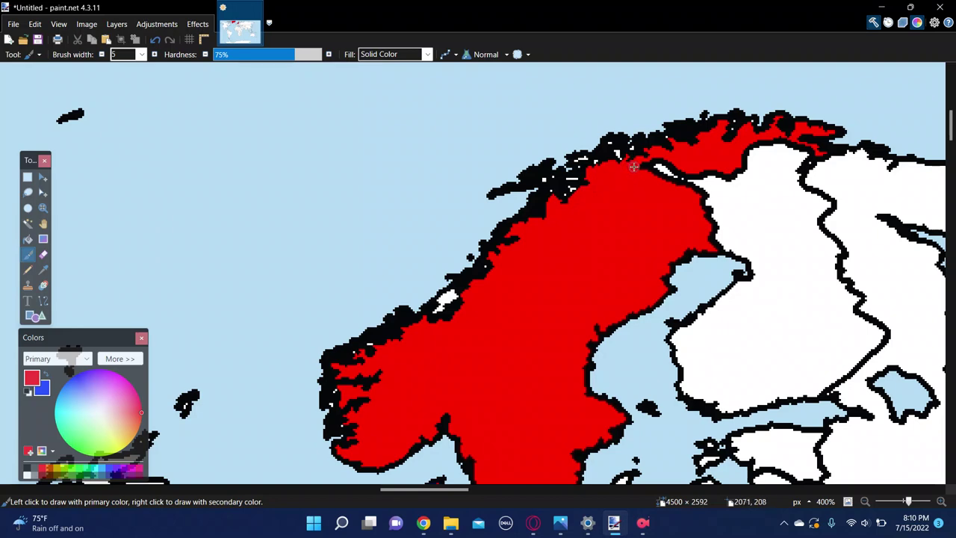
Fill Finland with blue, including the narrow northwestern arm between Norway and Sweden
{"action": "scroll", "coordinate": [632, 259], "scroll_direction": "down", "scroll_amount": 4}
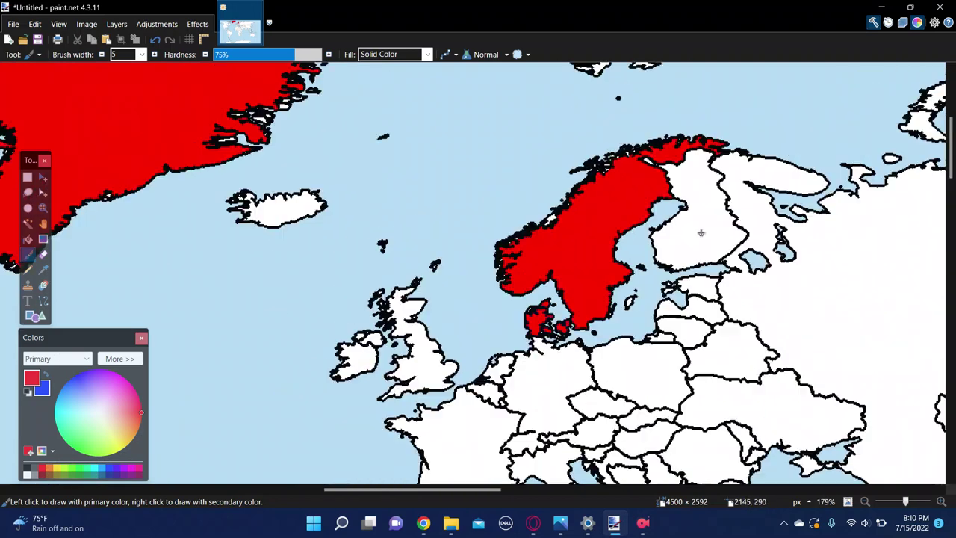
{"action": "scroll", "coordinate": [726, 267], "scroll_direction": "down", "scroll_amount": 2}
{"action": "scroll", "coordinate": [755, 259], "scroll_direction": "up", "scroll_amount": 5}
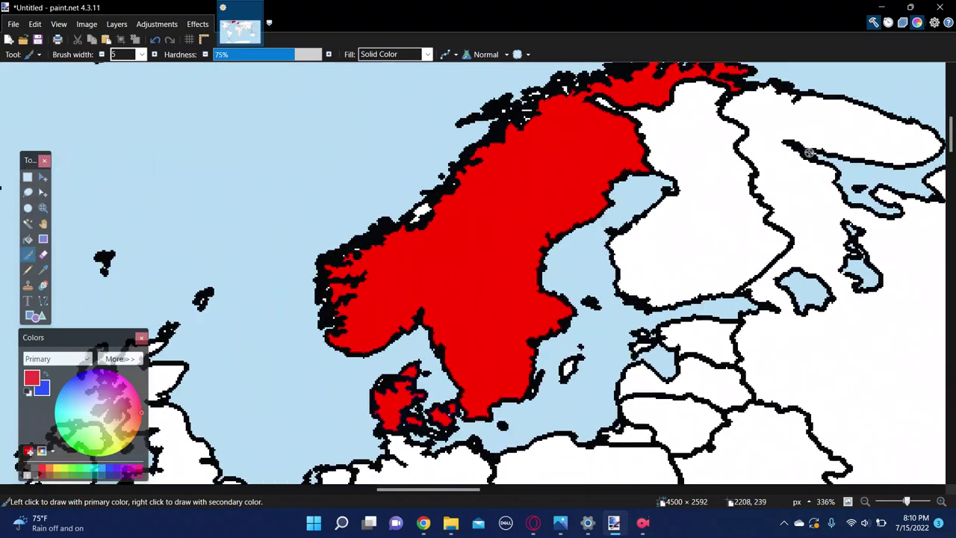
{"action": "scroll", "coordinate": [776, 163], "scroll_direction": "down", "scroll_amount": 2}
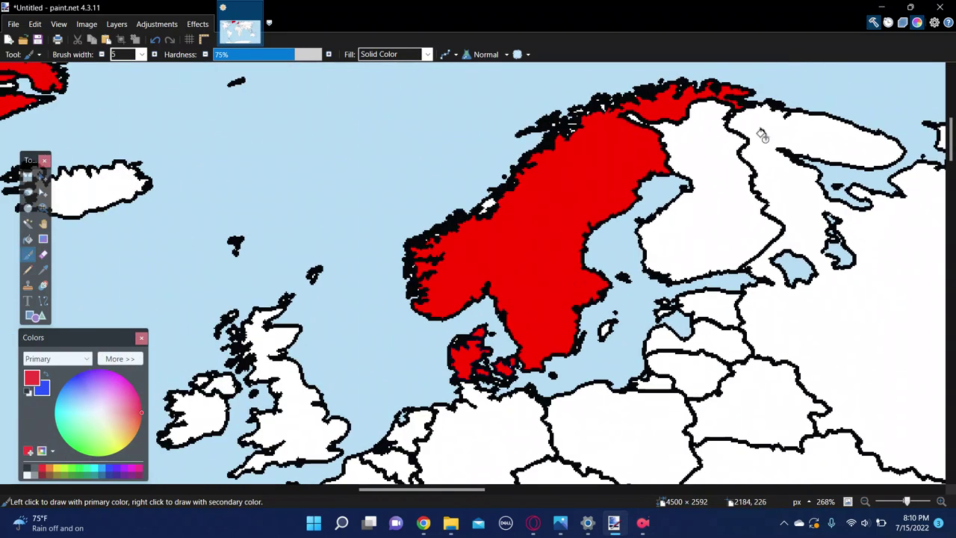
{"action": "key", "text": "f"}
{"action": "right_click", "coordinate": [715, 178]}
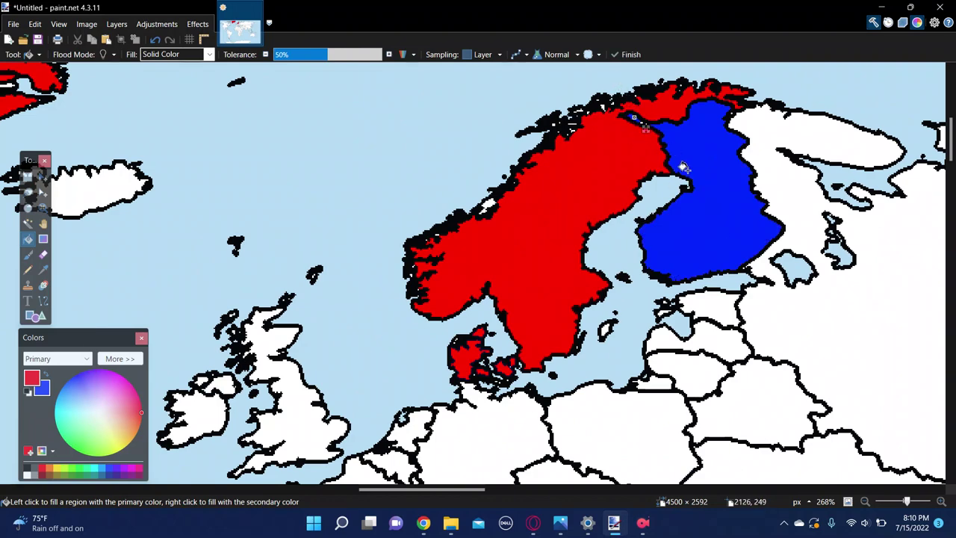
Recolor a strip of northern Sweden and Norway along the Finnish border blue with the Recolor tool at width 5
{"action": "key", "text": "r"}
{"action": "scroll", "coordinate": [675, 121], "scroll_direction": "up", "scroll_amount": 3}
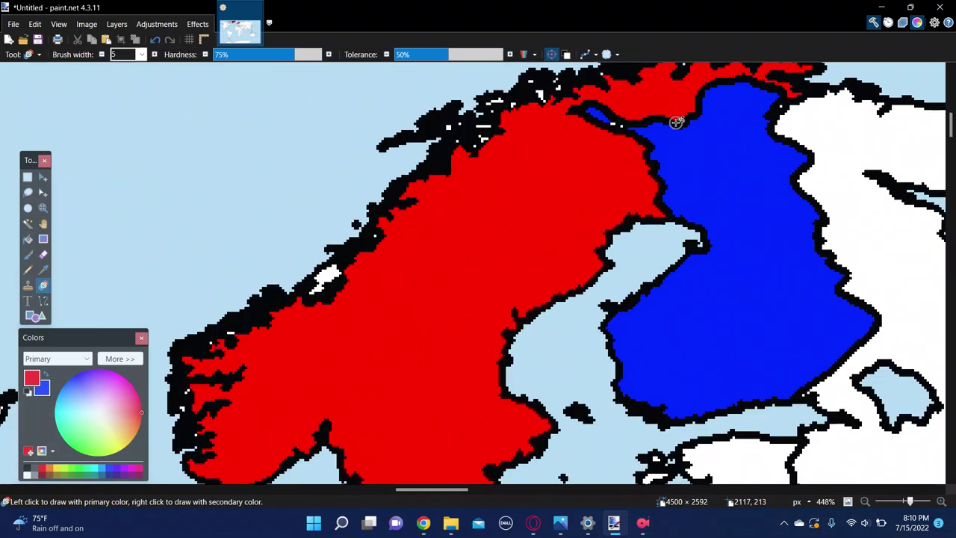
{"action": "scroll", "coordinate": [641, 179], "scroll_direction": "up", "scroll_amount": 2}
{"action": "mouse_move", "coordinate": [641, 180]}
{"action": "left_mouse_down"}
{"action": "mouse_move", "coordinate": [612, 149]}
{"action": "mouse_move", "coordinate": [615, 117]}
{"action": "left_mouse_up"}
{"action": "key", "text": "ctrl+z"}
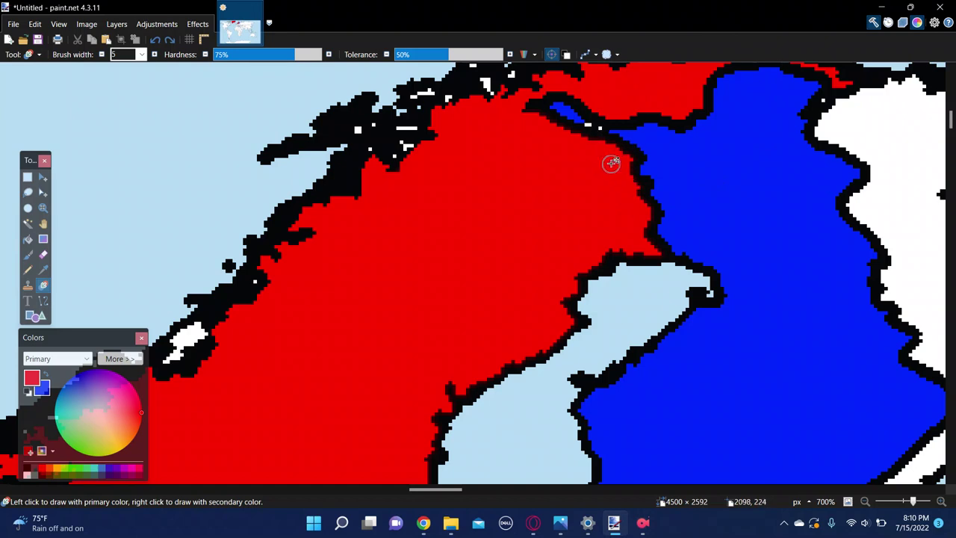
{"action": "mouse_move", "coordinate": [612, 164]}
{"action": "left_mouse_down"}
{"action": "mouse_move", "coordinate": [596, 142]}
{"action": "mouse_move", "coordinate": [617, 160]}
{"action": "mouse_move", "coordinate": [628, 214]}
{"action": "mouse_move", "coordinate": [640, 203]}
{"action": "mouse_move", "coordinate": [652, 229]}
{"action": "mouse_move", "coordinate": [608, 154]}
{"action": "mouse_move", "coordinate": [631, 158]}
{"action": "mouse_move", "coordinate": [579, 108]}
{"action": "mouse_move", "coordinate": [642, 112]}
{"action": "mouse_move", "coordinate": [709, 82]}
{"action": "mouse_move", "coordinate": [692, 101]}
{"action": "mouse_move", "coordinate": [715, 111]}
{"action": "mouse_move", "coordinate": [620, 105]}
{"action": "mouse_move", "coordinate": [568, 88]}
{"action": "mouse_move", "coordinate": [527, 107]}
{"action": "mouse_move", "coordinate": [586, 139]}
{"action": "mouse_move", "coordinate": [574, 101]}
{"action": "left_mouse_up"}
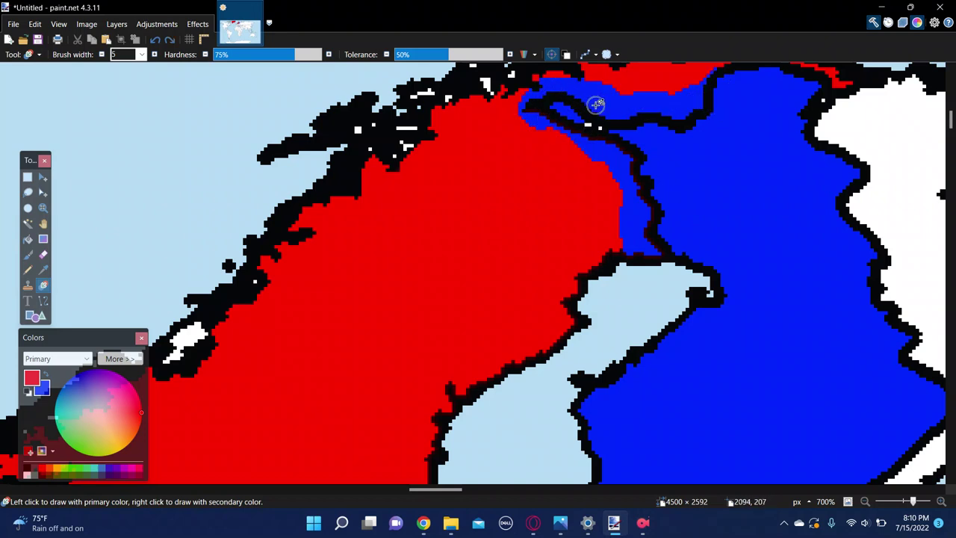
Set the Recolor brush width to 8, turn the blue strip in Sweden and Norway red, and extend red into northern Finland
{"action": "key", "text": "bracketright"}
{"action": "key", "text": "bracketright"}
{"action": "key", "text": "bracketright"}
{"action": "mouse_move", "coordinate": [553, 107]}
{"action": "left_mouse_down"}
{"action": "mouse_move", "coordinate": [531, 112]}
{"action": "mouse_move", "coordinate": [531, 95]}
{"action": "mouse_move", "coordinate": [552, 80]}
{"action": "mouse_move", "coordinate": [589, 78]}
{"action": "mouse_move", "coordinate": [572, 96]}
{"action": "mouse_move", "coordinate": [606, 97]}
{"action": "mouse_move", "coordinate": [535, 90]}
{"action": "mouse_move", "coordinate": [630, 187]}
{"action": "mouse_move", "coordinate": [639, 239]}
{"action": "mouse_move", "coordinate": [628, 192]}
{"action": "mouse_move", "coordinate": [595, 139]}
{"action": "mouse_move", "coordinate": [547, 103]}
{"action": "mouse_move", "coordinate": [635, 101]}
{"action": "mouse_move", "coordinate": [709, 78]}
{"action": "mouse_move", "coordinate": [736, 97]}
{"action": "left_mouse_up"}
{"action": "scroll", "coordinate": [762, 142], "scroll_direction": "up", "scroll_amount": 3}
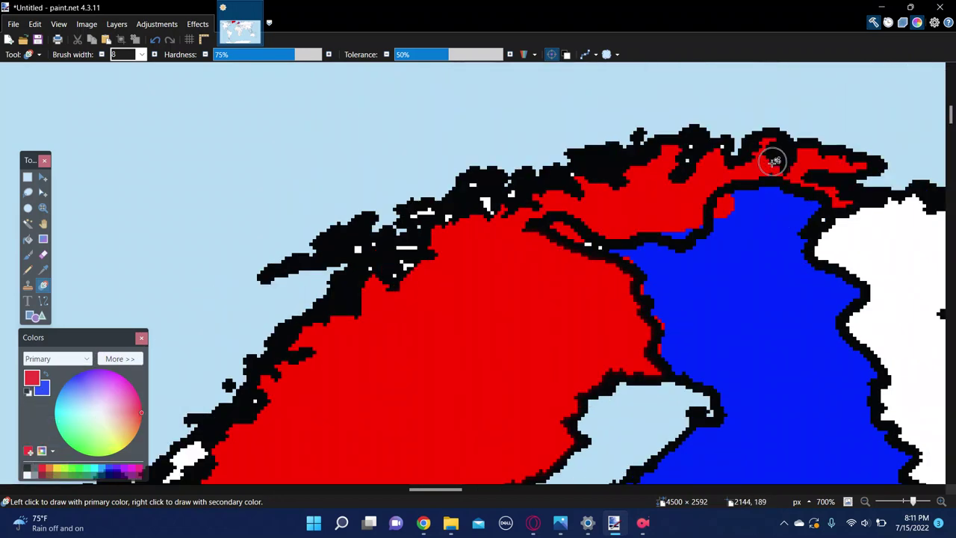
{"action": "mouse_move", "coordinate": [773, 162]}
{"action": "left_mouse_down"}
{"action": "mouse_move", "coordinate": [802, 204]}
{"action": "mouse_move", "coordinate": [739, 198]}
{"action": "mouse_move", "coordinate": [854, 202]}
{"action": "mouse_move", "coordinate": [777, 204]}
{"action": "mouse_move", "coordinate": [612, 248]}
{"action": "mouse_move", "coordinate": [648, 283]}
{"action": "mouse_move", "coordinate": [666, 322]}
{"action": "mouse_move", "coordinate": [661, 360]}
{"action": "mouse_move", "coordinate": [695, 373]}
{"action": "left_mouse_up"}
Recolor Finland's southwestern coast red with the Recolor brush, from the western shore along the southern edge
{"action": "scroll", "coordinate": [705, 267], "scroll_direction": "down", "scroll_amount": 3}
{"action": "scroll", "coordinate": [721, 193], "scroll_direction": "down", "scroll_amount": 10}
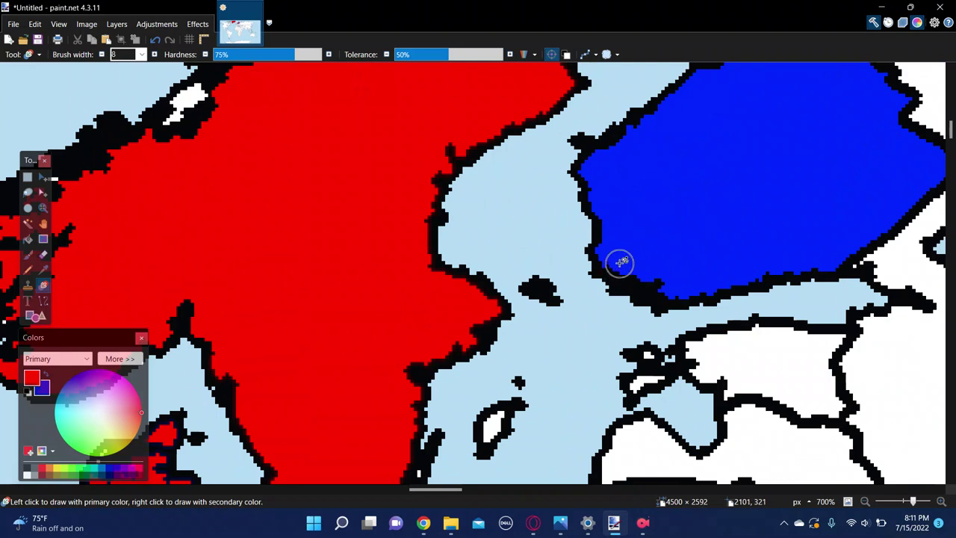
{"action": "left_click", "coordinate": [606, 257]}
{"action": "mouse_move", "coordinate": [606, 256]}
{"action": "left_mouse_down"}
{"action": "mouse_move", "coordinate": [642, 282]}
{"action": "mouse_move", "coordinate": [626, 259]}
{"action": "left_mouse_up"}
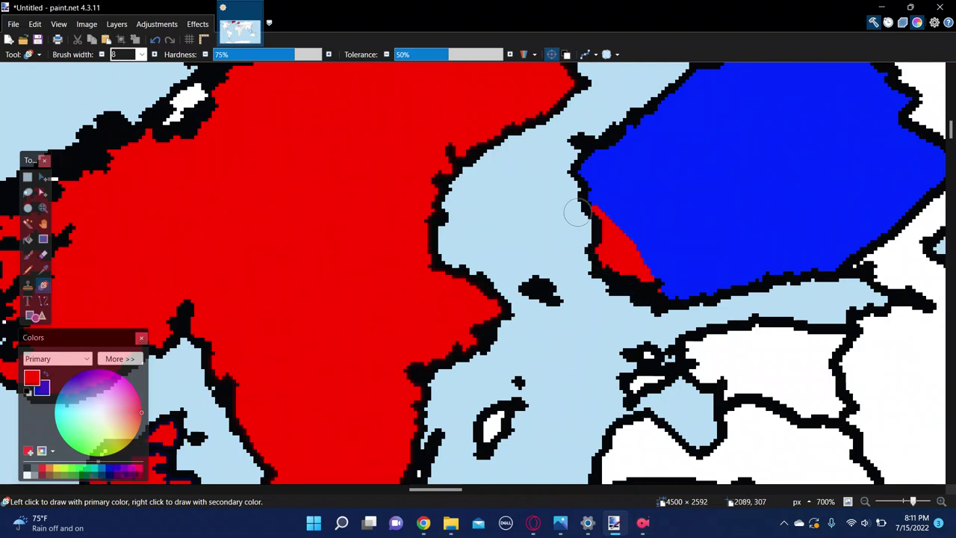
{"action": "mouse_move", "coordinate": [578, 212]}
{"action": "left_mouse_down"}
{"action": "mouse_move", "coordinate": [687, 299]}
{"action": "mouse_move", "coordinate": [596, 193]}
{"action": "mouse_move", "coordinate": [598, 173]}
{"action": "left_mouse_up"}
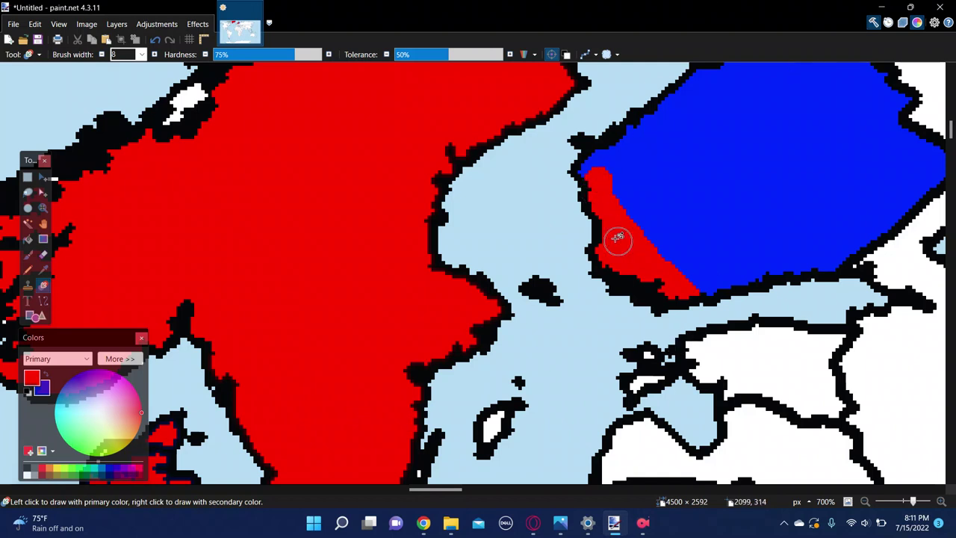
{"action": "mouse_move", "coordinate": [618, 237]}
{"action": "left_mouse_down"}
{"action": "mouse_move", "coordinate": [603, 150]}
{"action": "mouse_move", "coordinate": [624, 161]}
{"action": "mouse_move", "coordinate": [694, 308]}
{"action": "mouse_move", "coordinate": [756, 276]}
{"action": "mouse_move", "coordinate": [717, 254]}
{"action": "mouse_move", "coordinate": [691, 267]}
{"action": "left_mouse_up"}
{"action": "scroll", "coordinate": [717, 270], "scroll_direction": "down", "scroll_amount": 5, "text": "ctrl"}
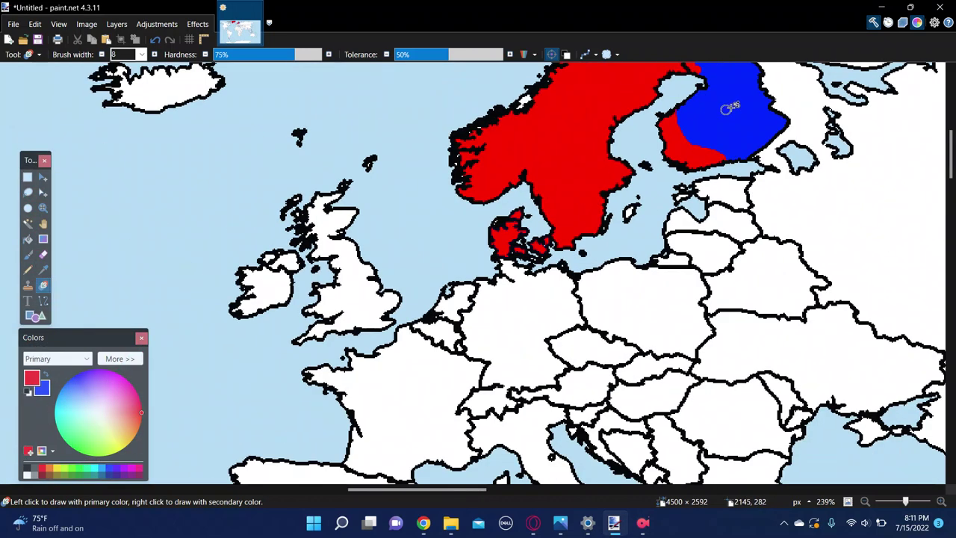
Fill the remaining blue area of Finland with red
{"action": "scroll", "coordinate": [738, 104], "scroll_direction": "up", "scroll_amount": 3}
{"action": "key", "text": "f"}
{"action": "left_click", "coordinate": [722, 214]}
{"action": "scroll", "coordinate": [721, 213], "scroll_direction": "up", "scroll_amount": 3}
{"action": "scroll", "coordinate": [833, 241], "scroll_direction": "left", "scroll_amount": 3}
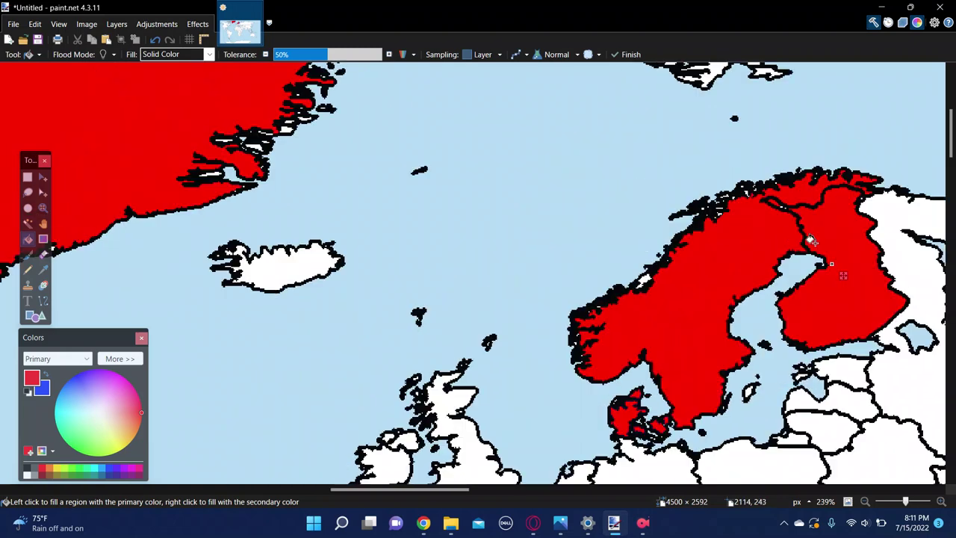
Paint over Finland's black borders with Sweden and Norway in red with the Paintbrush at width 8
{"action": "scroll", "coordinate": [834, 241], "scroll_direction": "up", "scroll_amount": 5, "text": "ctrl"}
{"action": "key", "text": "b"}
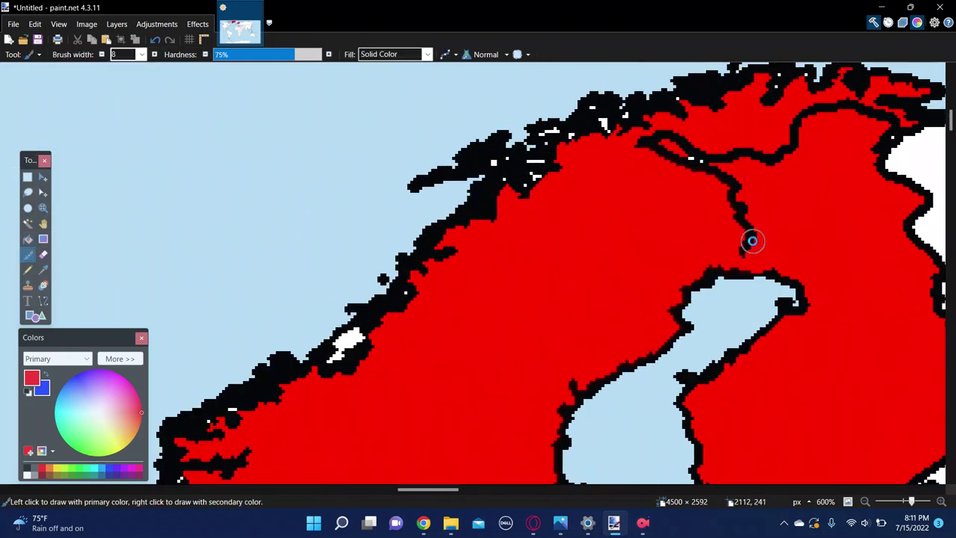
{"action": "mouse_move", "coordinate": [719, 182]}
{"action": "left_mouse_down"}
{"action": "mouse_move", "coordinate": [661, 149]}
{"action": "mouse_move", "coordinate": [745, 226]}
{"action": "left_mouse_up"}
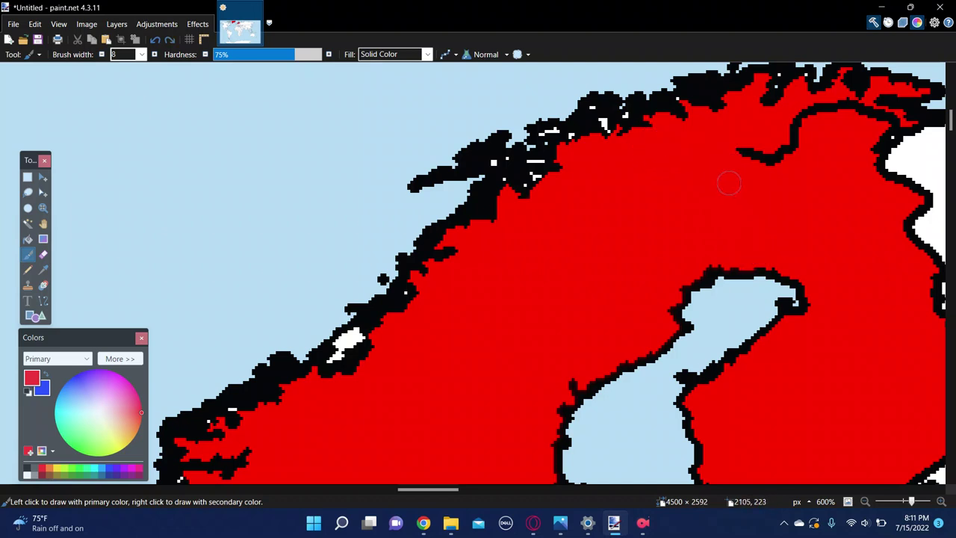
{"action": "left_click_drag", "start_coordinate": [774, 164], "coordinate": [805, 113]}
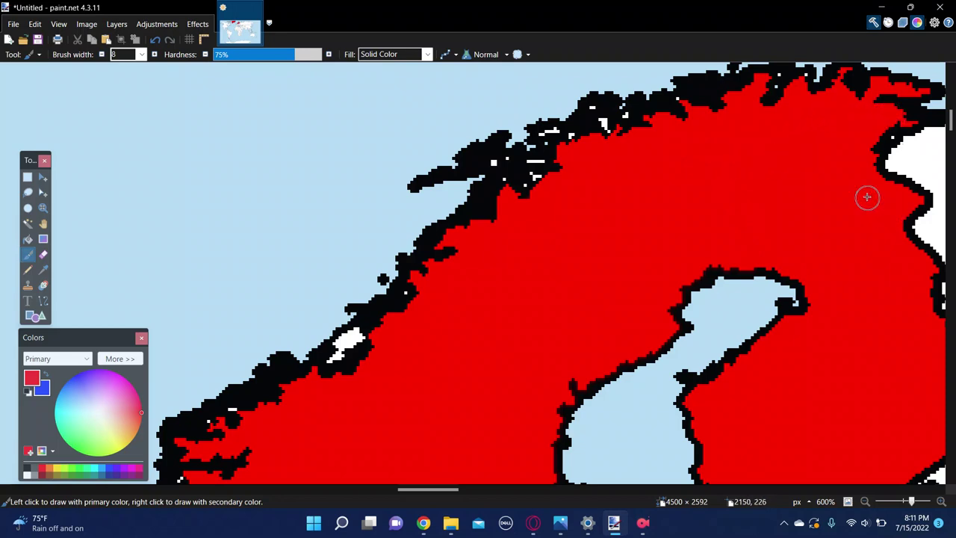
Fill Estonia, its western islands and the Swedish island of Gotland with red
{"action": "scroll", "coordinate": [866, 196], "scroll_direction": "down", "scroll_amount": 5, "text": "ctrl"}
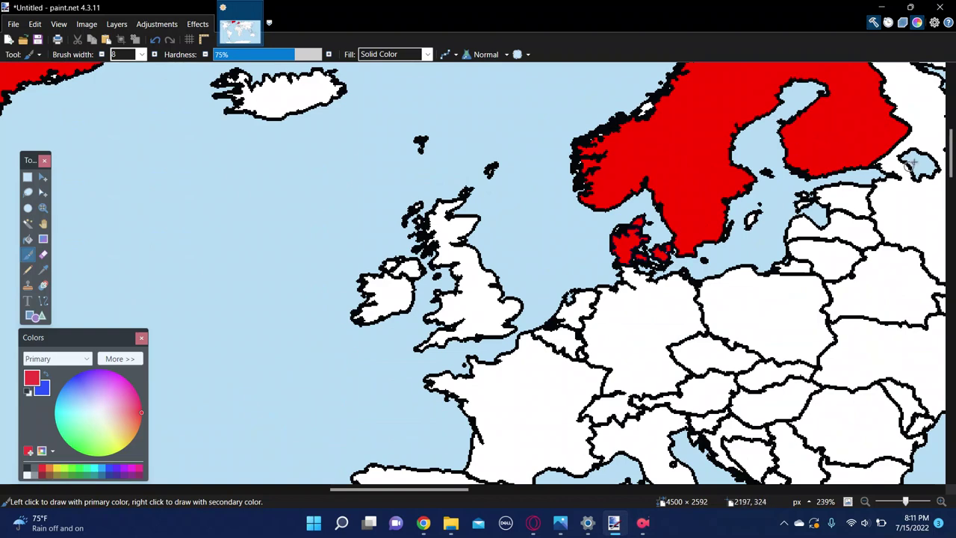
{"action": "scroll", "coordinate": [914, 162], "scroll_direction": "up", "scroll_amount": 6, "text": "ctrl"}
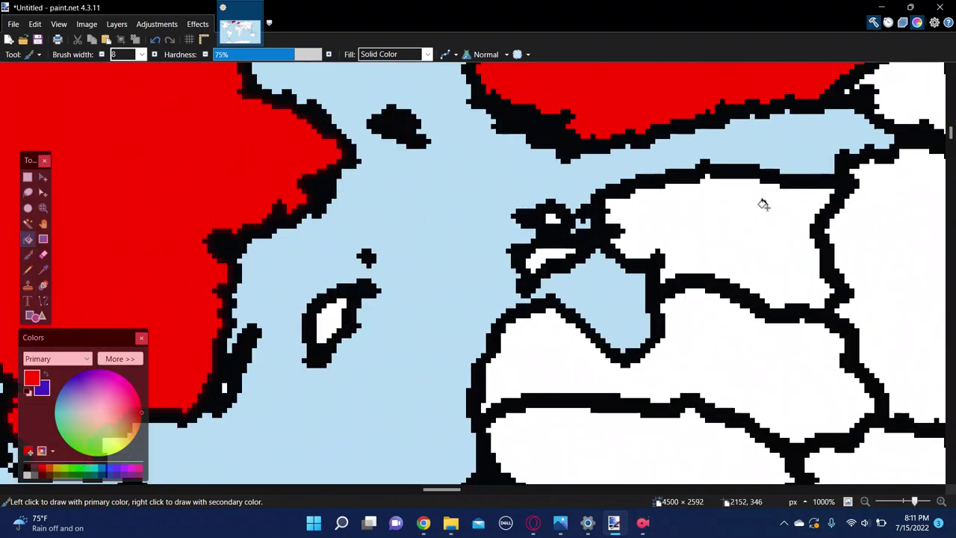
{"action": "key", "text": "f"}
{"action": "left_click", "coordinate": [747, 201]}
{"action": "left_click", "coordinate": [538, 253]}
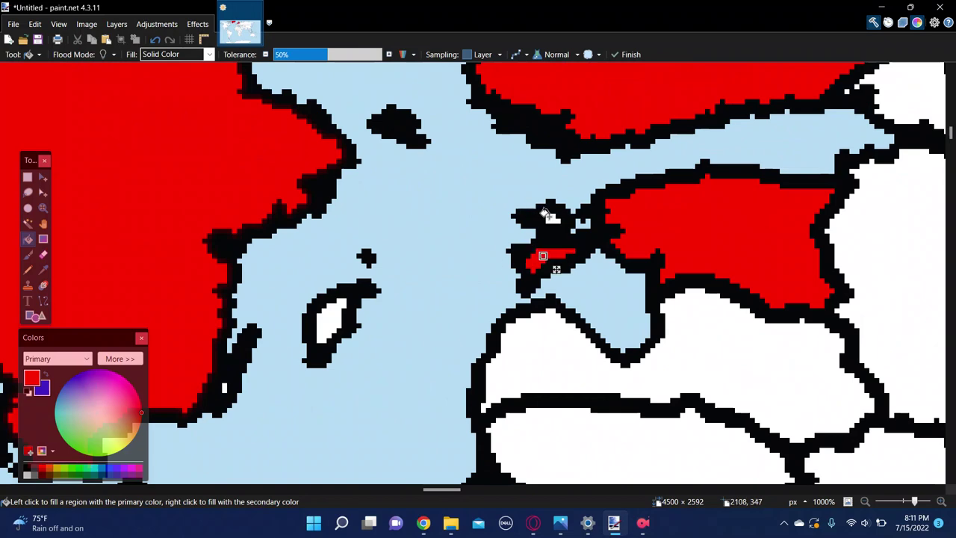
{"action": "left_click", "coordinate": [323, 330]}
Fill Iceland with blue as the next territory
{"action": "scroll", "coordinate": [812, 319], "scroll_direction": "down", "scroll_amount": 7}
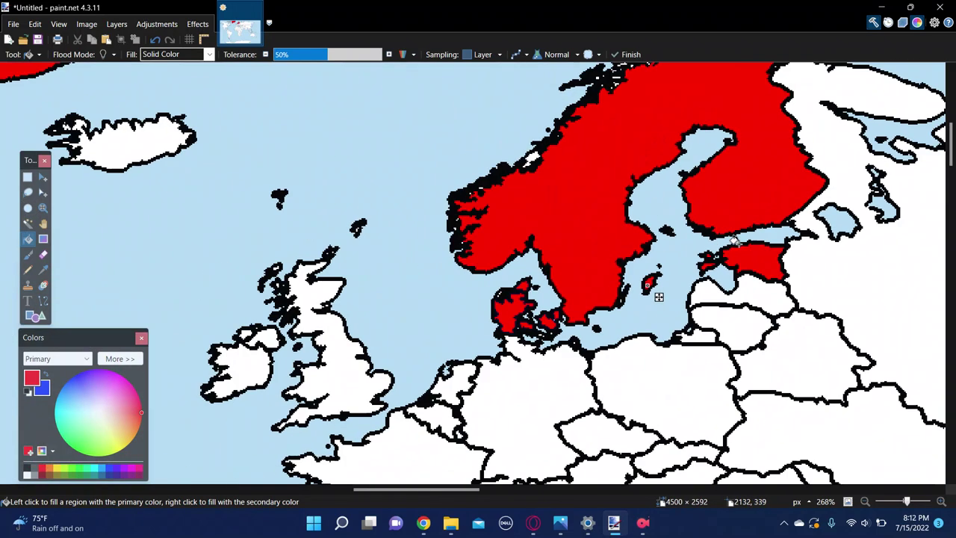
{"action": "scroll", "coordinate": [740, 235], "scroll_direction": "down", "scroll_amount": 3}
{"action": "scroll", "coordinate": [331, 186], "scroll_direction": "up", "scroll_amount": 5}
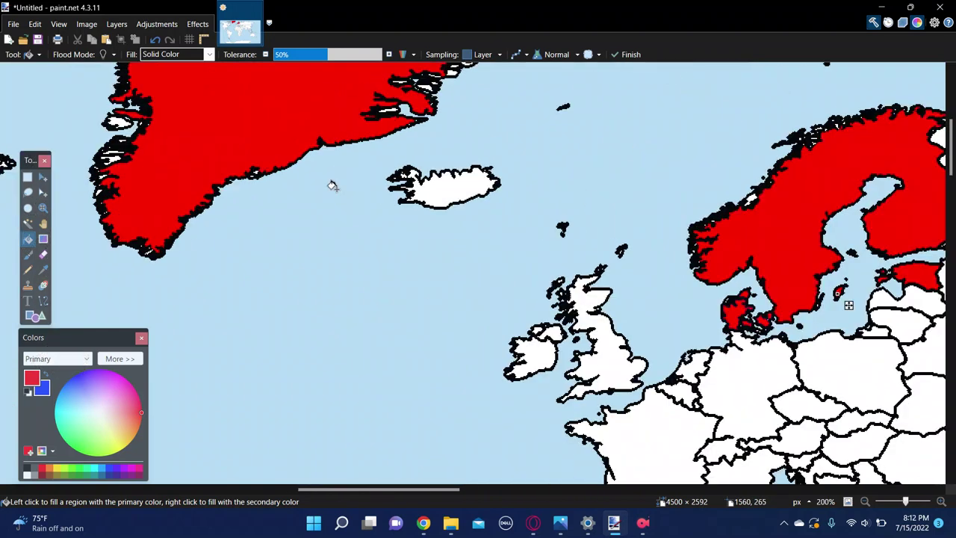
{"action": "right_click", "coordinate": [495, 192]}
{"action": "scroll", "coordinate": [410, 196], "scroll_direction": "up", "scroll_amount": 2}
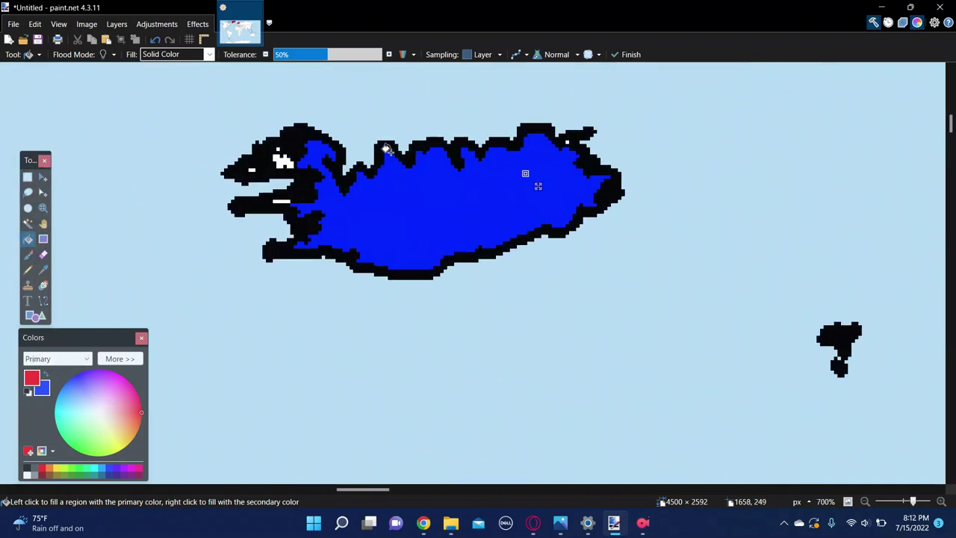
Recolor Iceland's western, southern and eastern parts red with the Recolor tool at width 8, leaving the center blue
{"action": "key", "text": "r"}
{"action": "mouse_move", "coordinate": [305, 192]}
{"action": "left_mouse_down"}
{"action": "mouse_move", "coordinate": [320, 151]}
{"action": "mouse_move", "coordinate": [304, 170]}
{"action": "mouse_move", "coordinate": [313, 206]}
{"action": "left_mouse_up"}
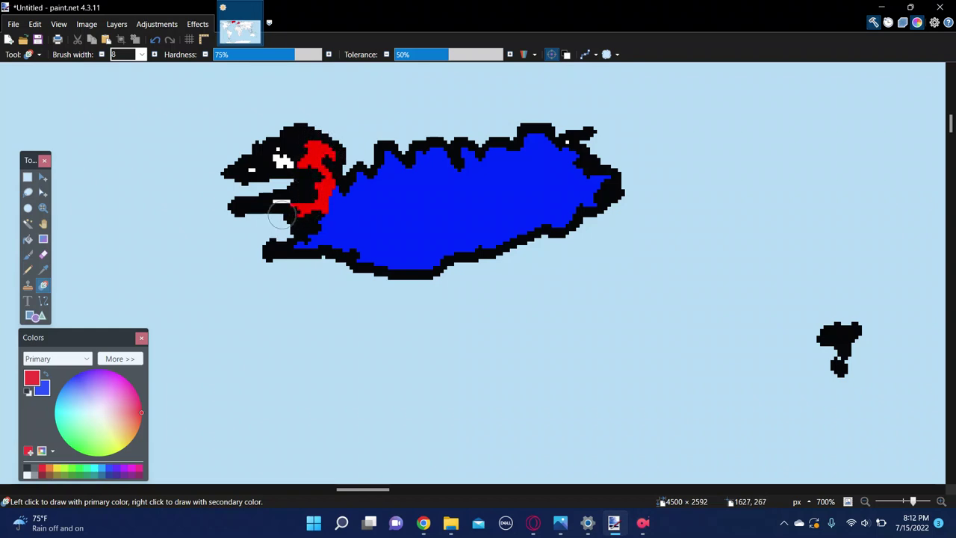
{"action": "left_click_drag", "start_coordinate": [309, 261], "coordinate": [319, 249]}
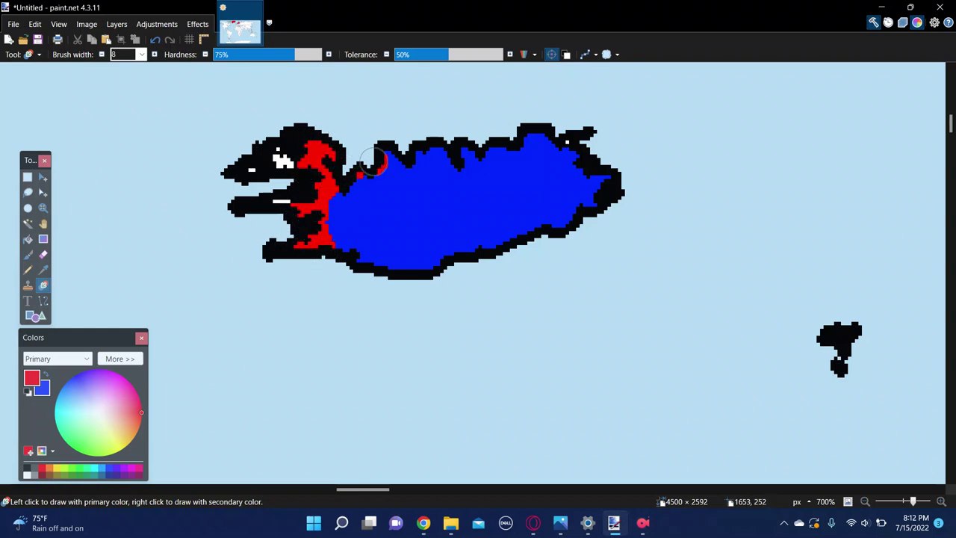
{"action": "left_click_drag", "start_coordinate": [372, 163], "coordinate": [329, 233]}
{"action": "mouse_move", "coordinate": [363, 269]}
{"action": "left_mouse_down"}
{"action": "mouse_move", "coordinate": [358, 203]}
{"action": "mouse_move", "coordinate": [401, 141]}
{"action": "left_mouse_up"}
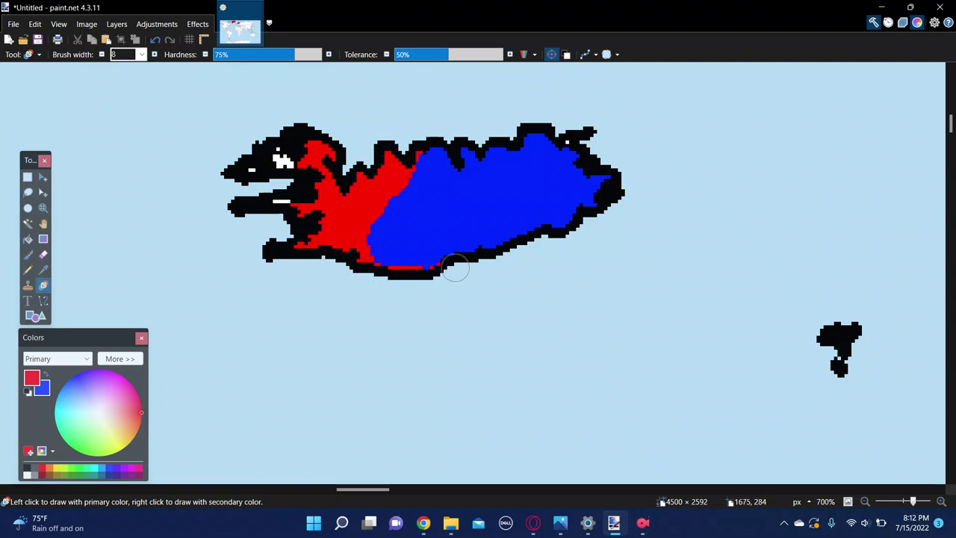
{"action": "mouse_move", "coordinate": [456, 268]}
{"action": "left_mouse_down"}
{"action": "mouse_move", "coordinate": [402, 262]}
{"action": "mouse_move", "coordinate": [363, 200]}
{"action": "mouse_move", "coordinate": [454, 133]}
{"action": "left_mouse_up"}
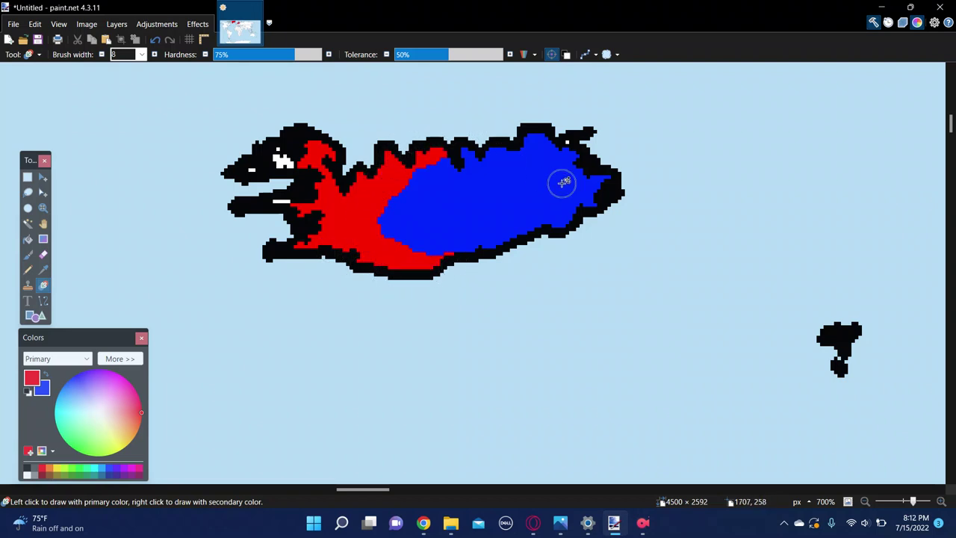
{"action": "mouse_move", "coordinate": [562, 182]}
{"action": "left_mouse_down"}
{"action": "mouse_move", "coordinate": [568, 160]}
{"action": "mouse_move", "coordinate": [506, 120]}
{"action": "left_mouse_up"}
{"action": "mouse_move", "coordinate": [608, 174]}
{"action": "left_mouse_down"}
{"action": "mouse_move", "coordinate": [567, 236]}
{"action": "mouse_move", "coordinate": [556, 144]}
{"action": "left_mouse_up"}
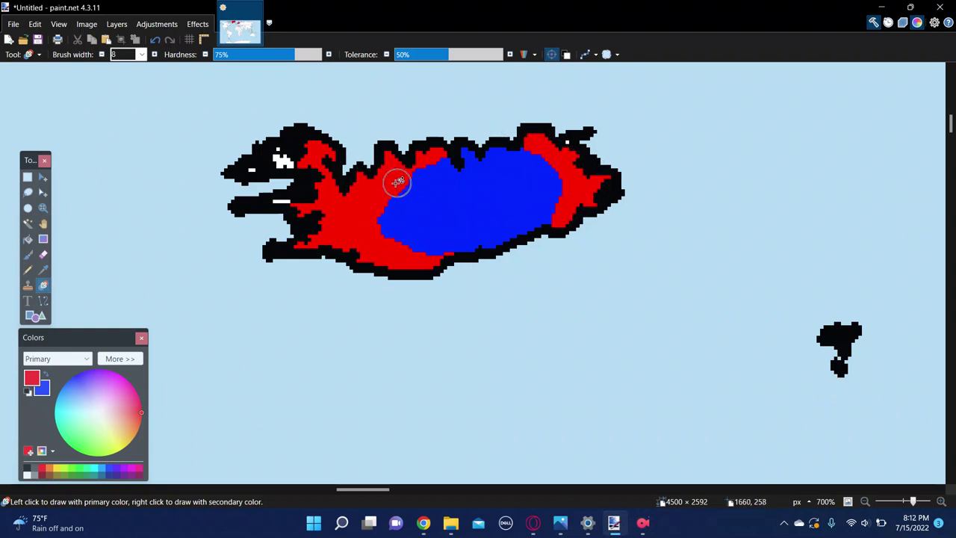
Restore blue in Iceland's northwest, and recolor the island red with the Recolor brush width raised to 12
{"action": "mouse_move", "coordinate": [397, 181]}
{"action": "left_mouse_down"}
{"action": "mouse_move", "coordinate": [407, 153]}
{"action": "mouse_move", "coordinate": [433, 147]}
{"action": "left_mouse_up"}
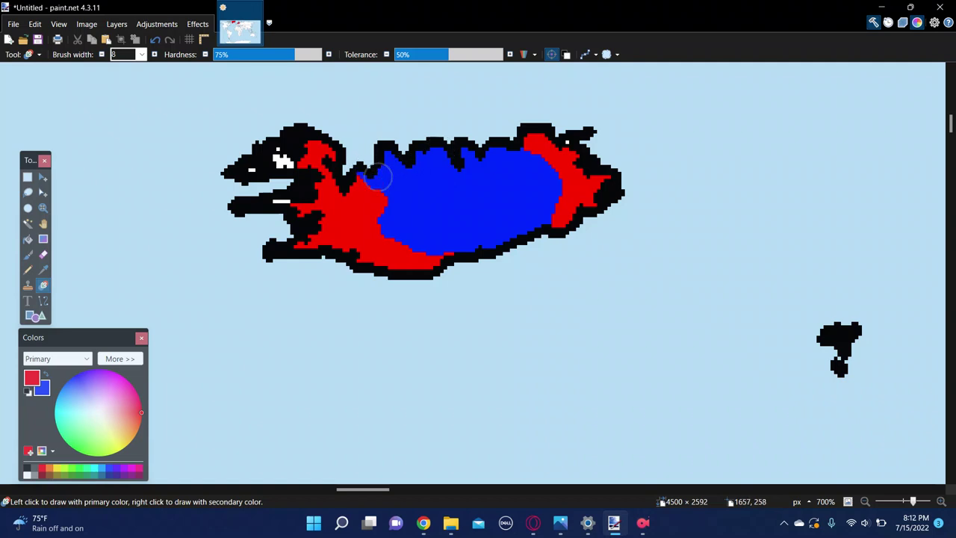
{"action": "mouse_move", "coordinate": [377, 176]}
{"action": "left_mouse_down"}
{"action": "mouse_move", "coordinate": [382, 205]}
{"action": "mouse_move", "coordinate": [320, 160]}
{"action": "mouse_move", "coordinate": [306, 163]}
{"action": "left_mouse_up"}
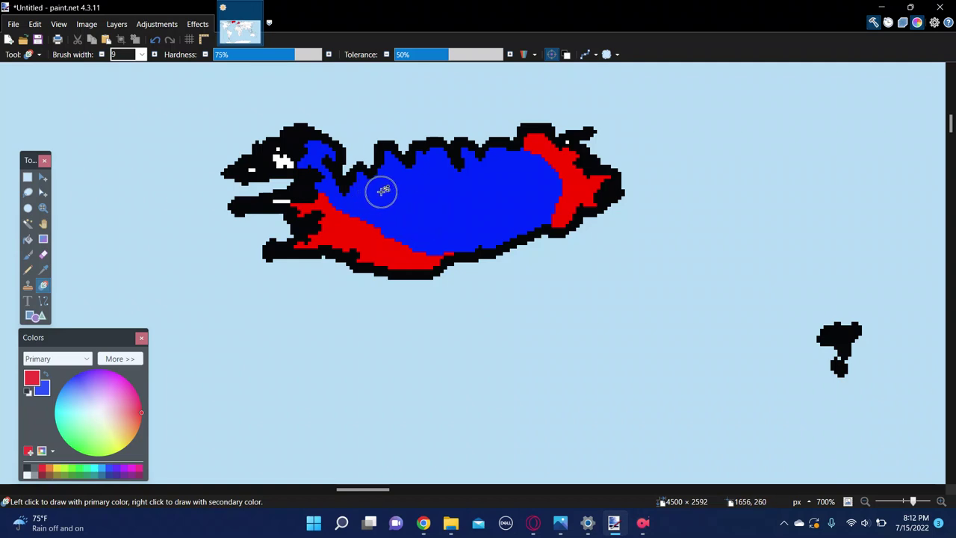
{"action": "key", "text": "bracketright"}
{"action": "key", "text": "bracketright"}
{"action": "key", "text": "bracketright"}
{"action": "key", "text": "bracketright"}
{"action": "mouse_move", "coordinate": [366, 179]}
{"action": "left_mouse_down"}
{"action": "mouse_move", "coordinate": [321, 154]}
{"action": "mouse_move", "coordinate": [351, 205]}
{"action": "mouse_move", "coordinate": [486, 261]}
{"action": "mouse_move", "coordinate": [404, 143]}
{"action": "mouse_move", "coordinate": [478, 213]}
{"action": "mouse_move", "coordinate": [609, 149]}
{"action": "left_mouse_up"}
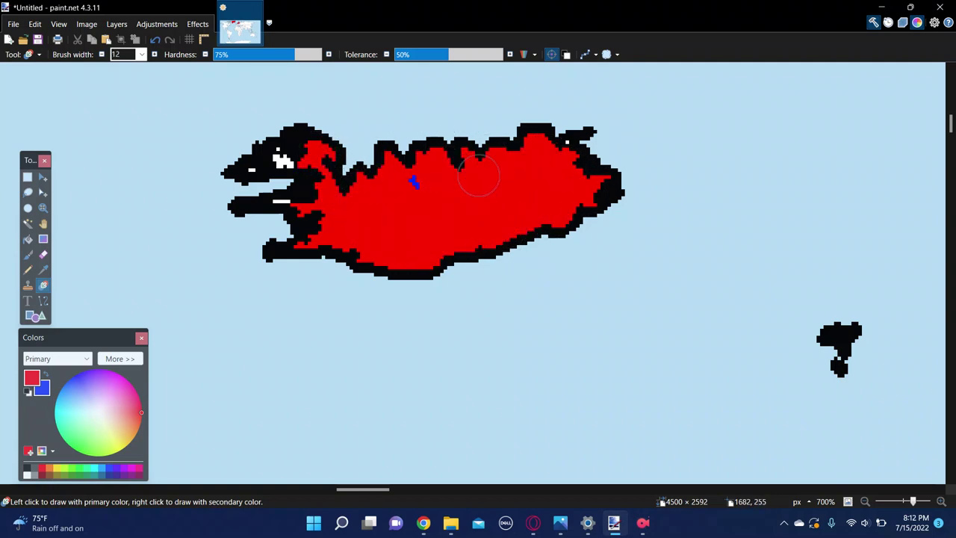
Fill Latvia and Lithuania with blue
{"action": "scroll", "coordinate": [512, 216], "scroll_direction": "down", "scroll_amount": 5}
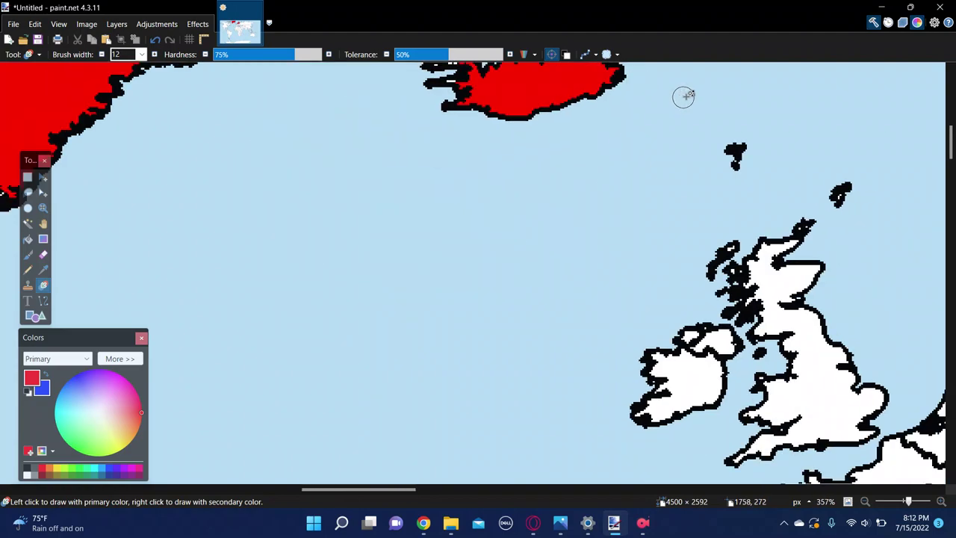
{"action": "scroll", "coordinate": [844, 123], "scroll_direction": "down", "scroll_amount": 3}
{"action": "scroll", "coordinate": [856, 207], "scroll_direction": "up", "scroll_amount": 3}
{"action": "scroll", "coordinate": [852, 196], "scroll_direction": "down", "scroll_amount": 5}
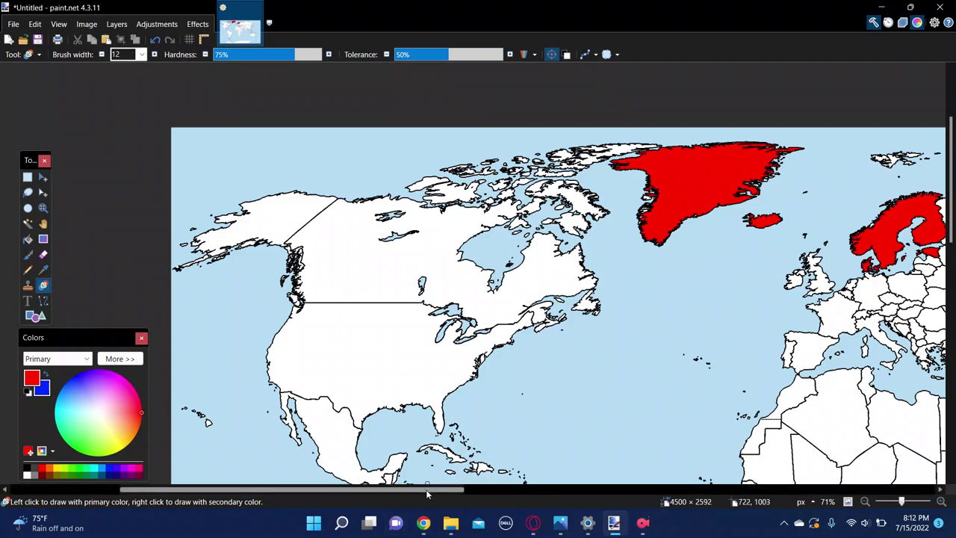
{"action": "left_click_drag", "start_coordinate": [429, 491], "coordinate": [551, 463]}
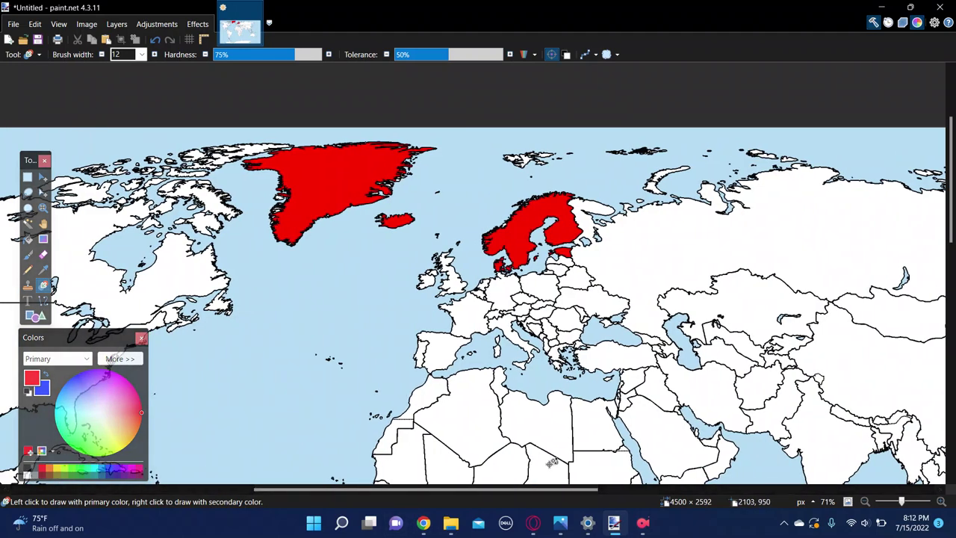
{"action": "scroll", "coordinate": [516, 269], "scroll_direction": "up", "scroll_amount": 3}
{"action": "scroll", "coordinate": [712, 254], "scroll_direction": "up", "scroll_amount": 2}
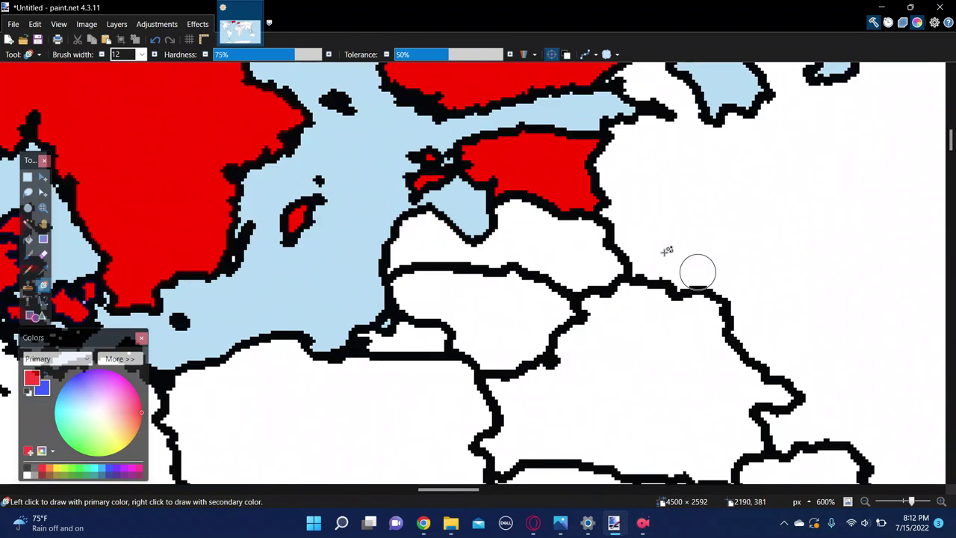
{"action": "scroll", "coordinate": [583, 246], "scroll_direction": "up", "scroll_amount": 2}
{"action": "key", "text": "b"}
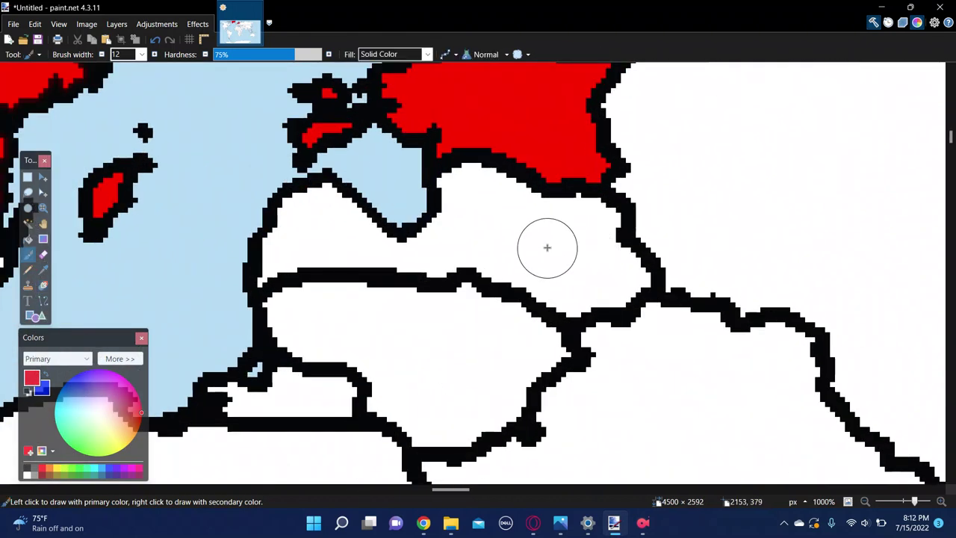
{"action": "key", "text": "f"}
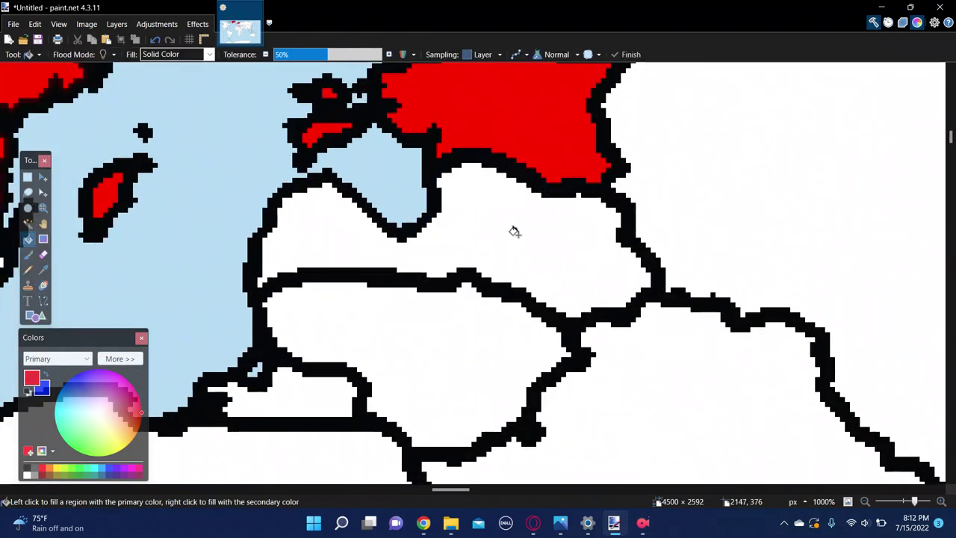
{"action": "right_click", "coordinate": [514, 229]}
{"action": "right_click", "coordinate": [509, 324]}
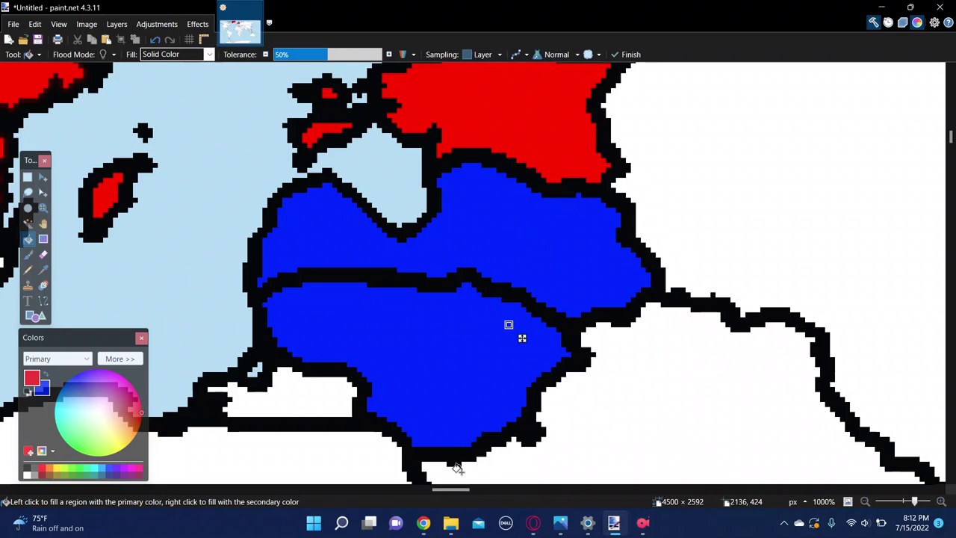
Recolor Latvia from blue to red with the Recolor tool at brush width 12
{"action": "key", "text": "b"}
{"action": "scroll", "coordinate": [441, 178], "scroll_direction": "up", "scroll_amount": 1}
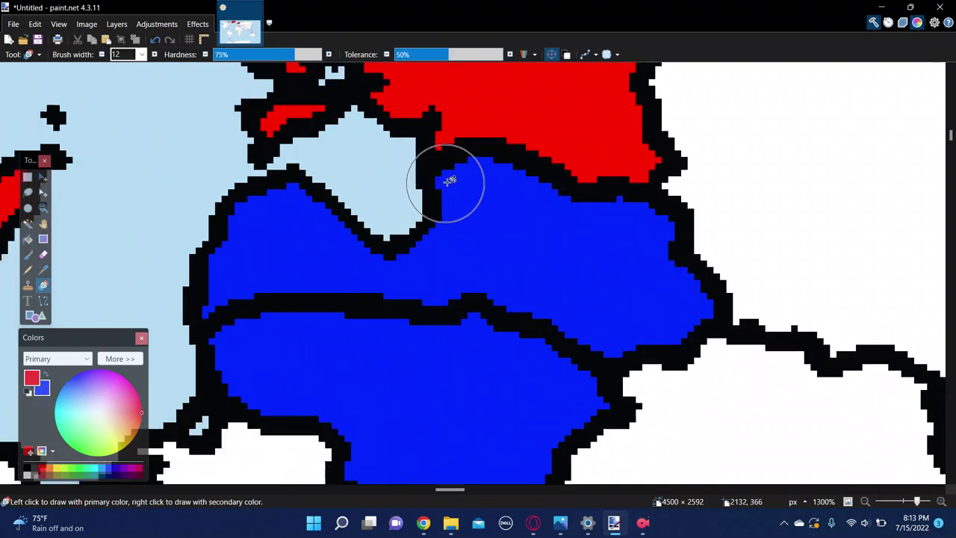
{"action": "mouse_move", "coordinate": [463, 177]}
{"action": "left_mouse_down"}
{"action": "mouse_move", "coordinate": [452, 194]}
{"action": "mouse_move", "coordinate": [619, 197]}
{"action": "mouse_move", "coordinate": [651, 207]}
{"action": "left_mouse_up"}
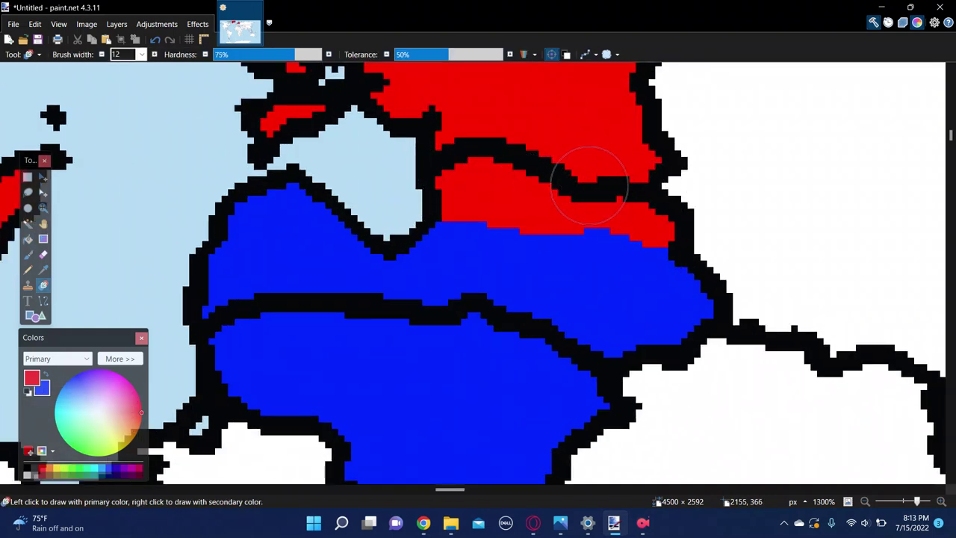
{"action": "mouse_move", "coordinate": [463, 171]}
{"action": "left_mouse_down"}
{"action": "mouse_move", "coordinate": [388, 263]}
{"action": "mouse_move", "coordinate": [319, 174]}
{"action": "mouse_move", "coordinate": [342, 160]}
{"action": "mouse_move", "coordinate": [384, 215]}
{"action": "mouse_move", "coordinate": [394, 275]}
{"action": "mouse_move", "coordinate": [401, 213]}
{"action": "mouse_move", "coordinate": [451, 182]}
{"action": "mouse_move", "coordinate": [341, 188]}
{"action": "mouse_move", "coordinate": [249, 214]}
{"action": "mouse_move", "coordinate": [220, 295]}
{"action": "mouse_move", "coordinate": [289, 267]}
{"action": "mouse_move", "coordinate": [426, 252]}
{"action": "mouse_move", "coordinate": [398, 291]}
{"action": "mouse_move", "coordinate": [495, 222]}
{"action": "mouse_move", "coordinate": [521, 256]}
{"action": "mouse_move", "coordinate": [602, 319]}
{"action": "mouse_move", "coordinate": [678, 309]}
{"action": "mouse_move", "coordinate": [687, 274]}
{"action": "mouse_move", "coordinate": [580, 213]}
{"action": "mouse_move", "coordinate": [599, 143]}
{"action": "left_mouse_up"}
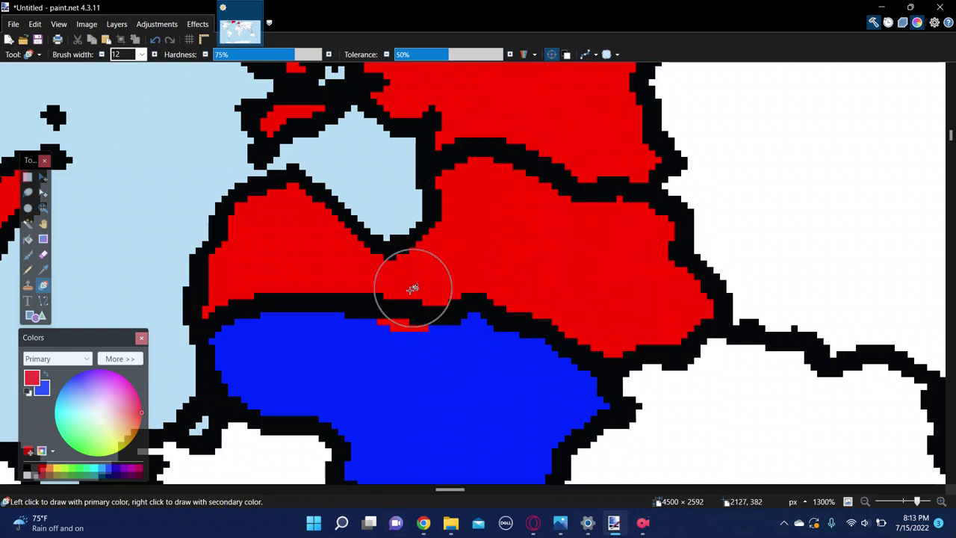
Recolor Lithuania red from its center outward to the eastern and western ends with the Recolor brush
{"action": "scroll", "coordinate": [348, 446], "scroll_direction": "down", "scroll_amount": 3}
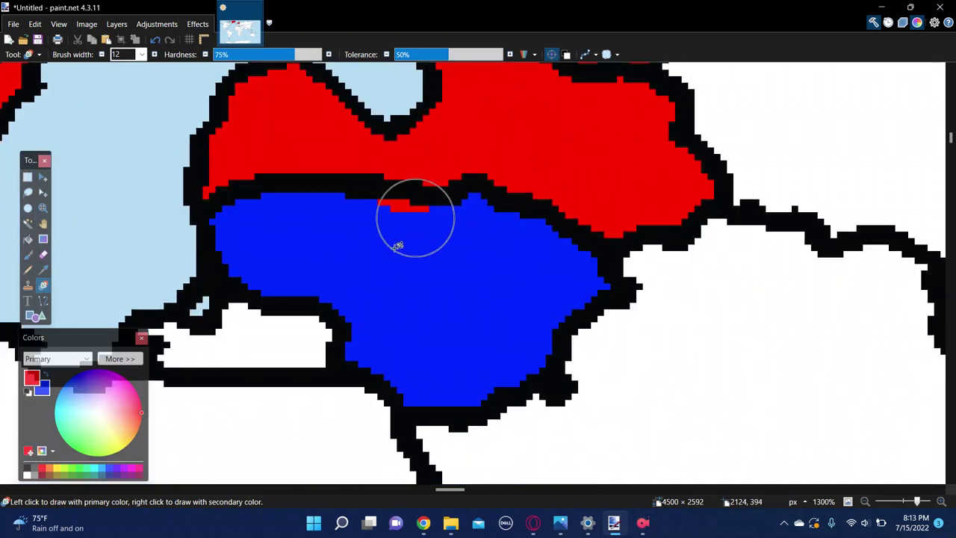
{"action": "mouse_move", "coordinate": [398, 236]}
{"action": "left_mouse_down"}
{"action": "mouse_move", "coordinate": [396, 209]}
{"action": "mouse_move", "coordinate": [411, 271]}
{"action": "mouse_move", "coordinate": [473, 160]}
{"action": "mouse_move", "coordinate": [391, 249]}
{"action": "mouse_move", "coordinate": [458, 402]}
{"action": "mouse_move", "coordinate": [474, 266]}
{"action": "mouse_move", "coordinate": [523, 167]}
{"action": "mouse_move", "coordinate": [464, 269]}
{"action": "left_mouse_up"}
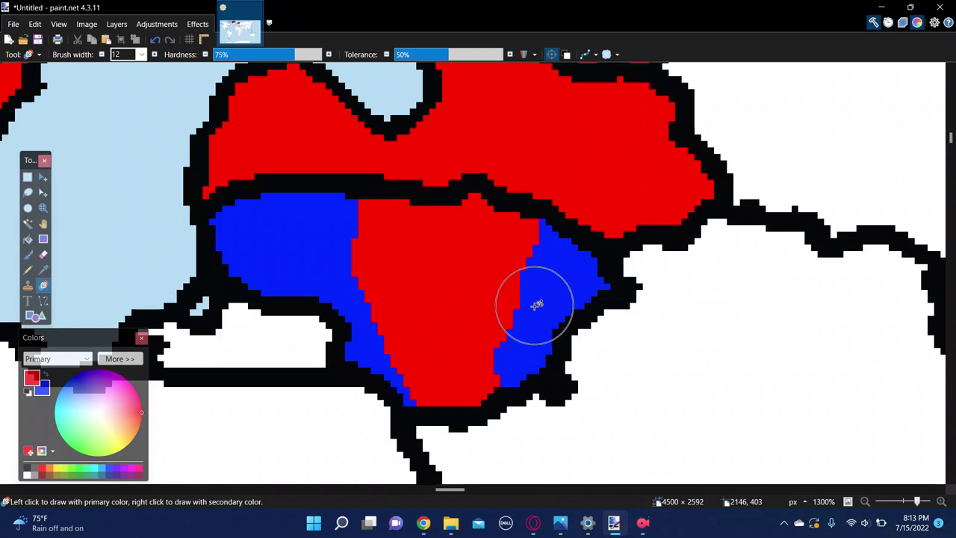
{"action": "mouse_move", "coordinate": [548, 278]}
{"action": "left_mouse_down"}
{"action": "mouse_move", "coordinate": [501, 342]}
{"action": "mouse_move", "coordinate": [634, 209]}
{"action": "left_mouse_up"}
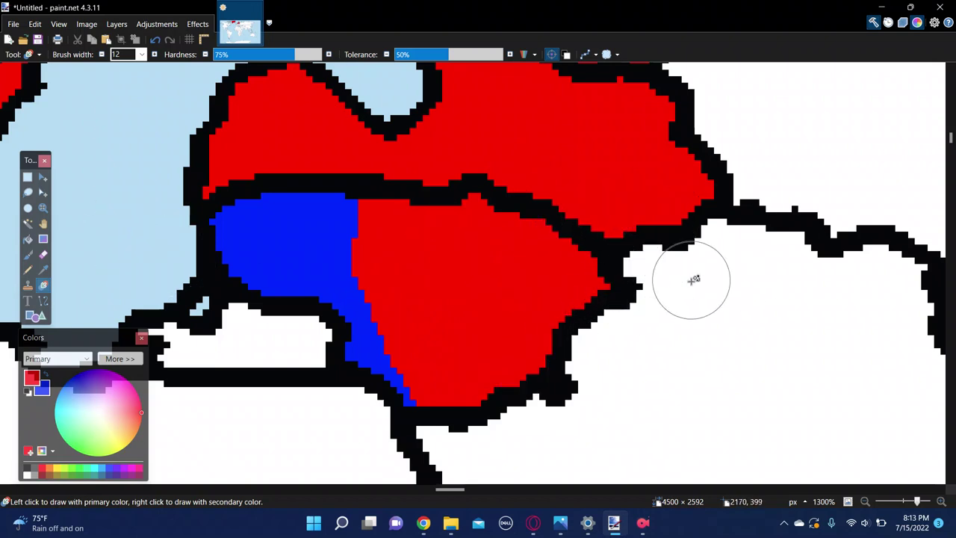
{"action": "mouse_move", "coordinate": [367, 344]}
{"action": "left_mouse_down"}
{"action": "mouse_move", "coordinate": [416, 367]}
{"action": "mouse_move", "coordinate": [363, 269]}
{"action": "mouse_move", "coordinate": [348, 202]}
{"action": "mouse_move", "coordinate": [309, 165]}
{"action": "mouse_move", "coordinate": [337, 207]}
{"action": "mouse_move", "coordinate": [339, 257]}
{"action": "mouse_move", "coordinate": [331, 292]}
{"action": "mouse_move", "coordinate": [284, 326]}
{"action": "mouse_move", "coordinate": [313, 259]}
{"action": "left_mouse_up"}
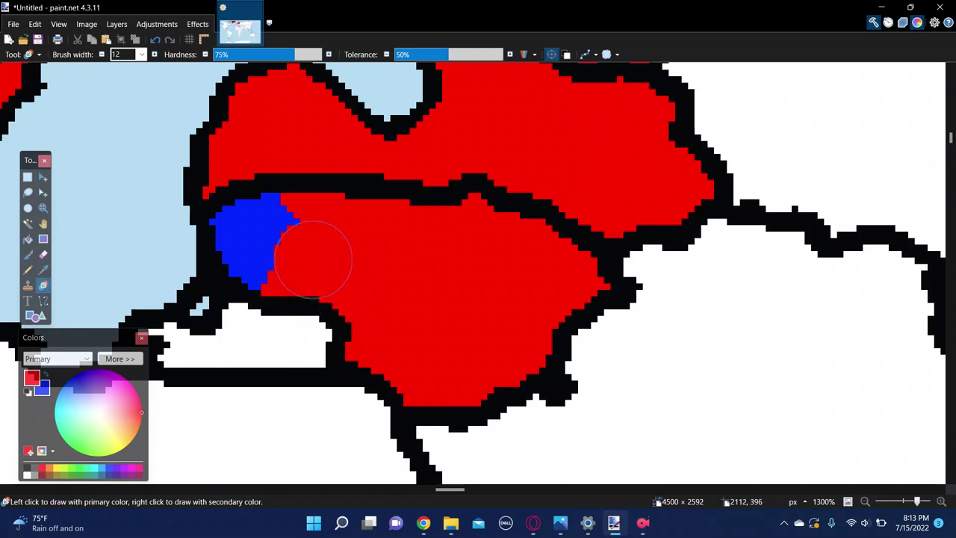
{"action": "right_click", "coordinate": [271, 221]}
{"action": "right_click", "coordinate": [302, 273]}
{"action": "mouse_move", "coordinate": [305, 278]}
{"action": "left_mouse_down"}
{"action": "mouse_move", "coordinate": [306, 207]}
{"action": "mouse_move", "coordinate": [295, 227]}
{"action": "mouse_move", "coordinate": [348, 301]}
{"action": "mouse_move", "coordinate": [277, 214]}
{"action": "mouse_move", "coordinate": [321, 228]}
{"action": "left_mouse_up"}
Paint red over the black borders between Lithuania, Latvia and Estonia with the Paintbrush at width 12 to merge them
{"action": "scroll", "coordinate": [378, 227], "scroll_direction": "down", "scroll_amount": 6}
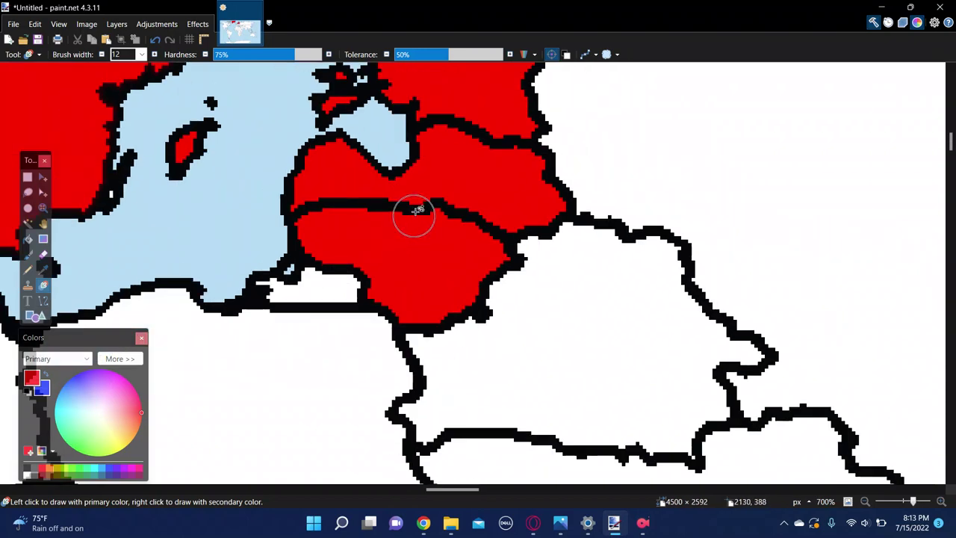
{"action": "scroll", "coordinate": [426, 187], "scroll_direction": "down", "scroll_amount": 2}
{"action": "scroll", "coordinate": [425, 186], "scroll_direction": "up", "scroll_amount": 4}
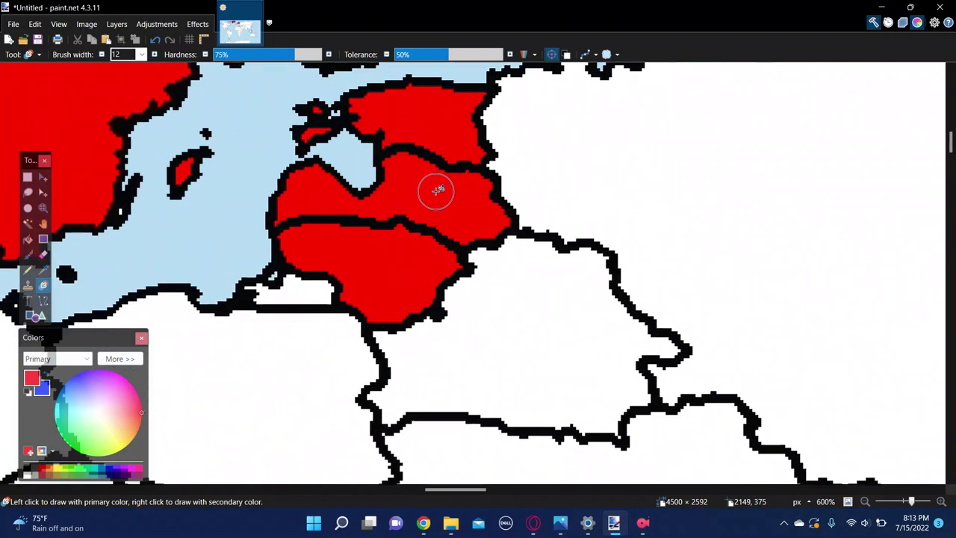
{"action": "key", "text": "b"}
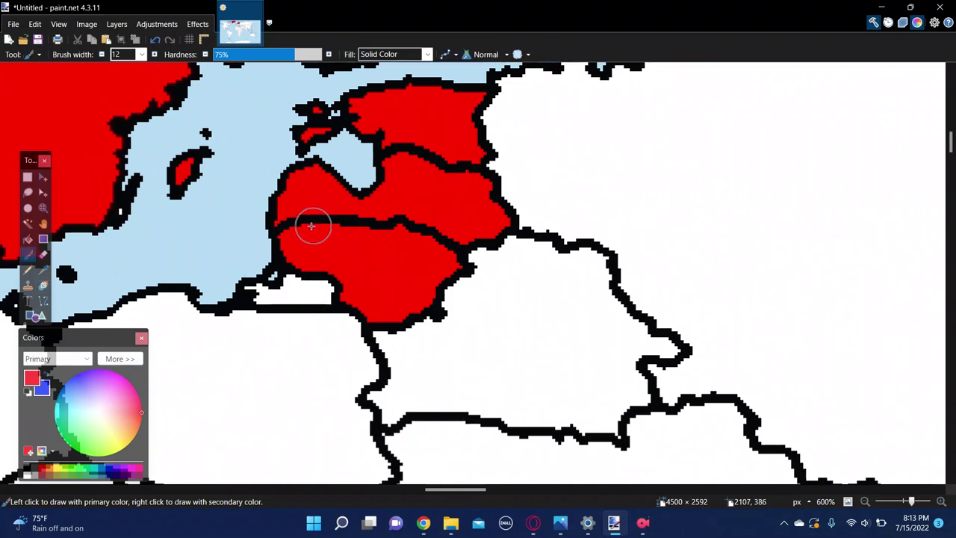
{"action": "right_click", "coordinate": [301, 228]}
{"action": "key", "text": "ctrl+z"}
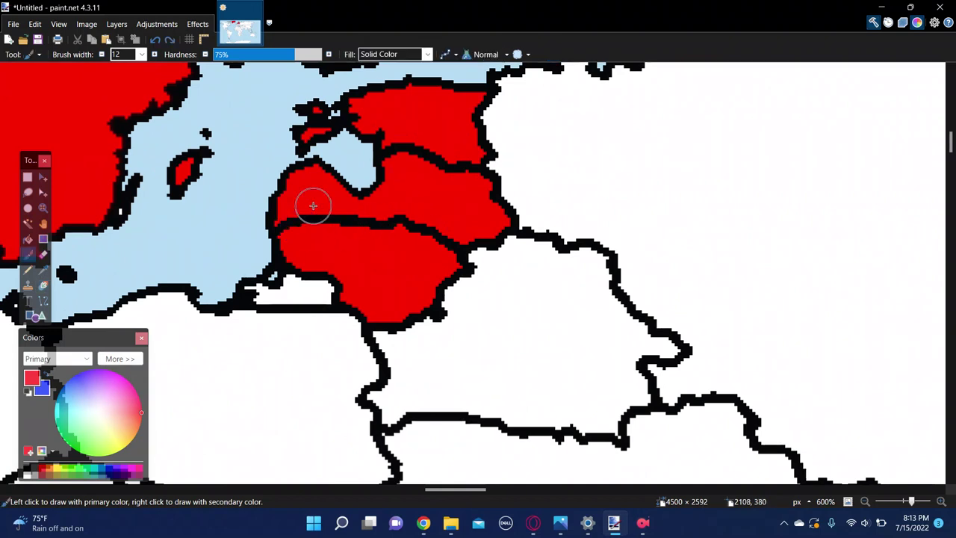
{"action": "left_click", "coordinate": [297, 232]}
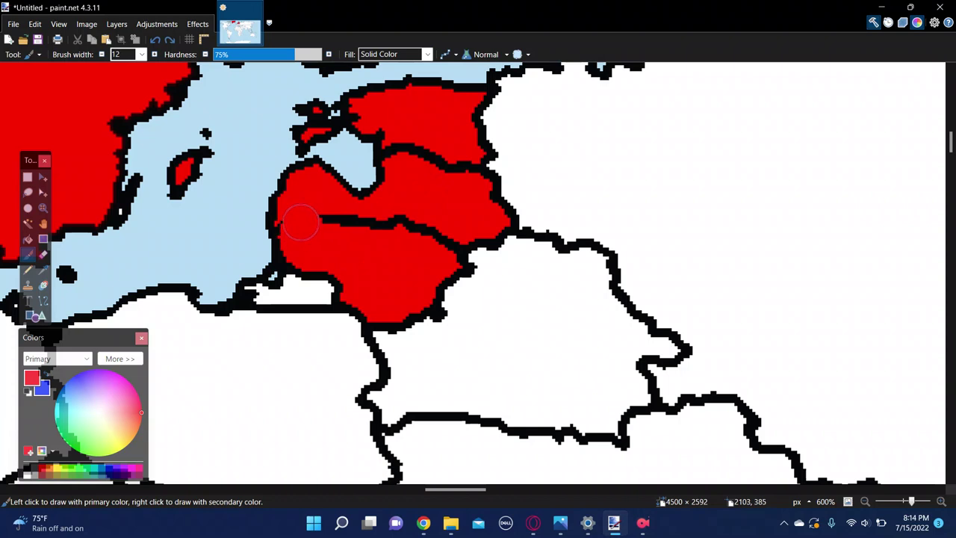
{"action": "left_click_drag", "start_coordinate": [320, 233], "coordinate": [369, 232]}
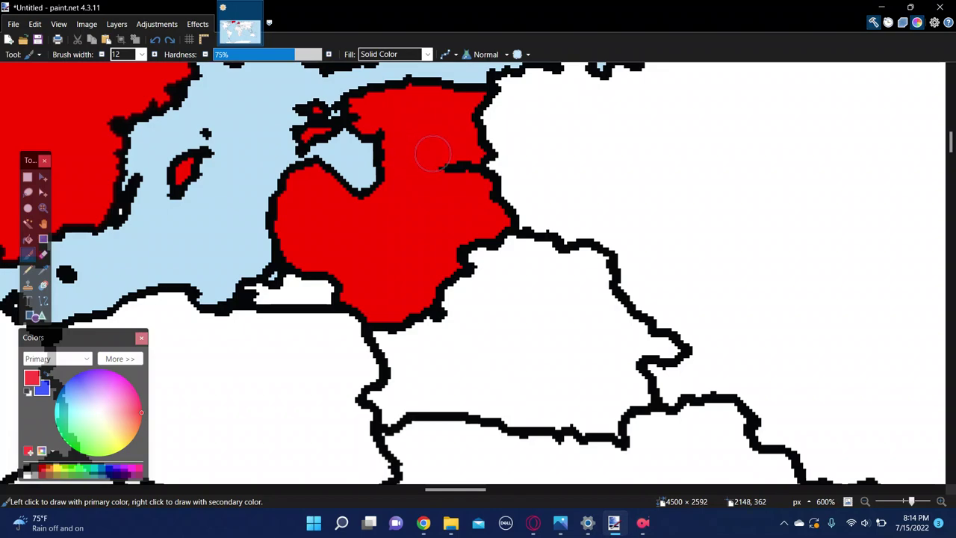
Fill Kaliningrad with red and paint over its border with Lithuania using the red Paintbrush
{"action": "scroll", "coordinate": [450, 154], "scroll_direction": "down", "scroll_amount": 8}
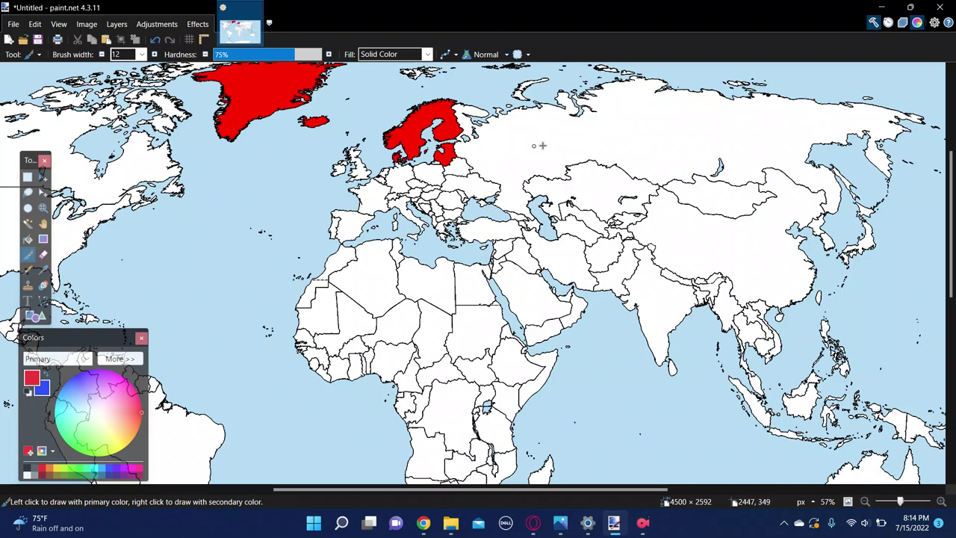
{"action": "scroll", "coordinate": [373, 197], "scroll_direction": "up", "scroll_amount": 1}
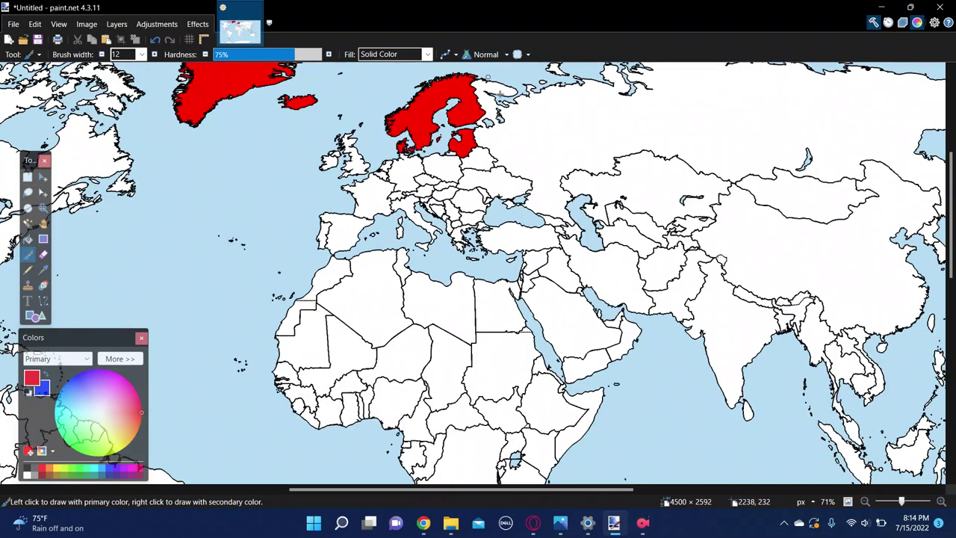
{"action": "scroll", "coordinate": [500, 91], "scroll_direction": "up", "scroll_amount": 12}
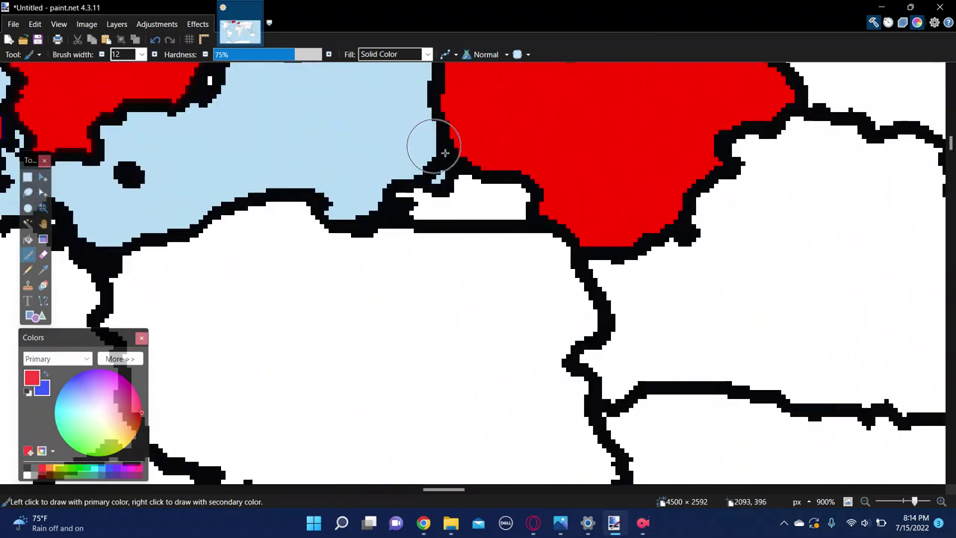
{"action": "scroll", "coordinate": [449, 154], "scroll_direction": "up", "scroll_amount": 2}
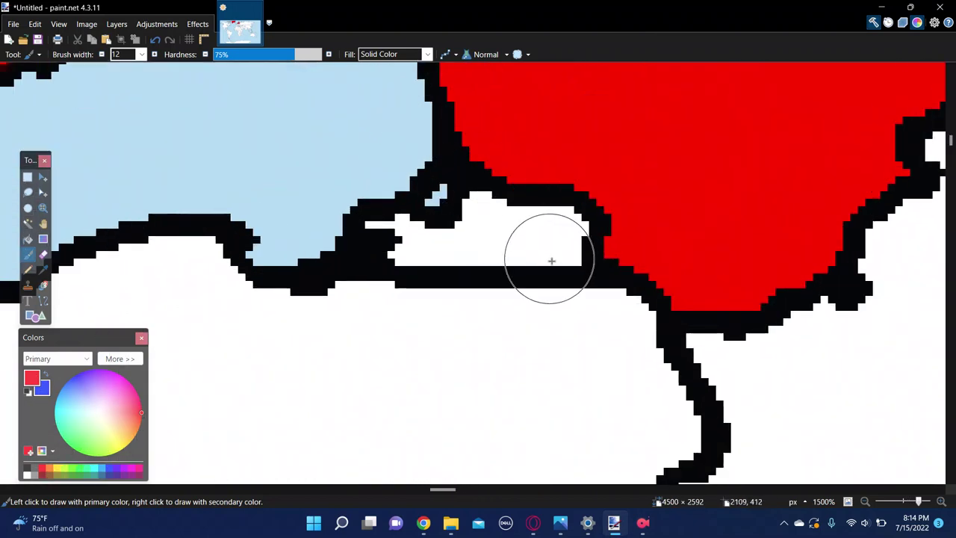
{"action": "key", "text": "f"}
{"action": "left_click", "coordinate": [525, 233]}
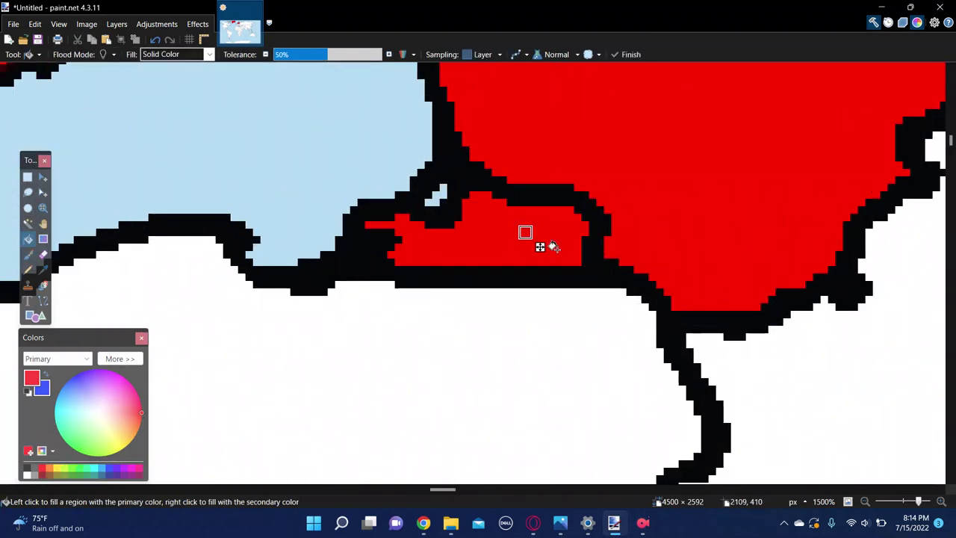
{"action": "key", "text": "b"}
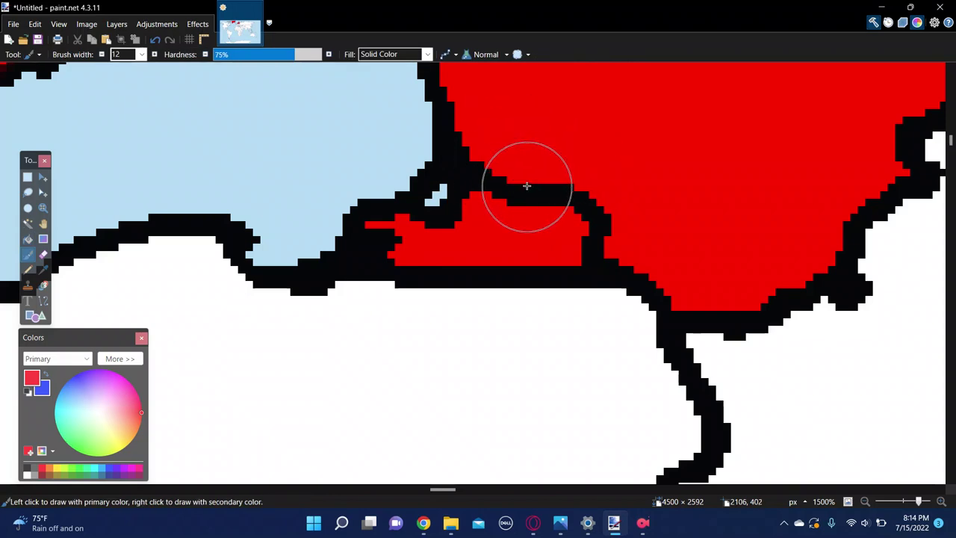
{"action": "mouse_move", "coordinate": [530, 188]}
{"action": "left_mouse_down"}
{"action": "mouse_move", "coordinate": [600, 207]}
{"action": "mouse_move", "coordinate": [599, 216]}
{"action": "left_mouse_up"}
{"action": "scroll", "coordinate": [592, 195], "scroll_direction": "down", "scroll_amount": 3}
{"action": "scroll", "coordinate": [636, 180], "scroll_direction": "down", "scroll_amount": 5}
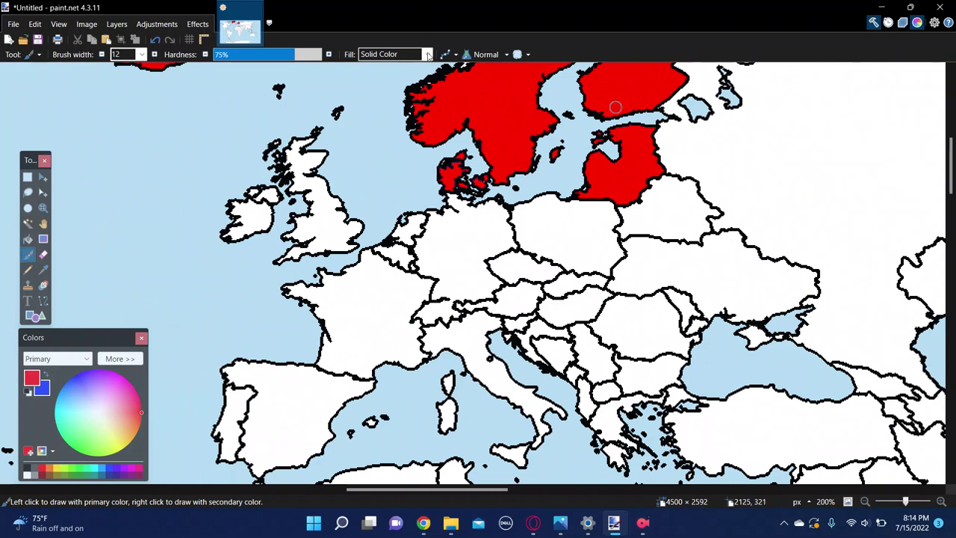
{"action": "scroll", "coordinate": [467, 374], "scroll_direction": "up", "scroll_amount": 10}
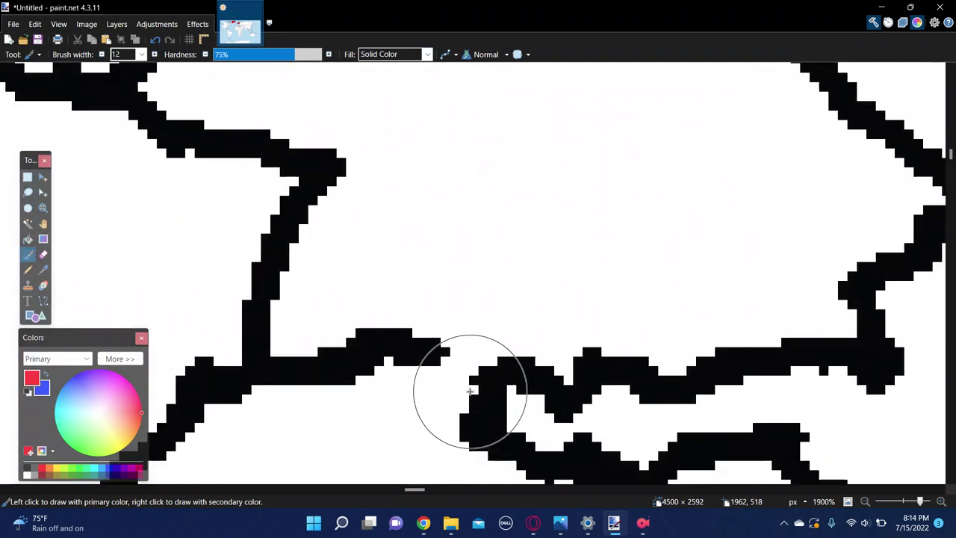
{"action": "scroll", "coordinate": [470, 392], "scroll_direction": "up", "scroll_amount": 2}
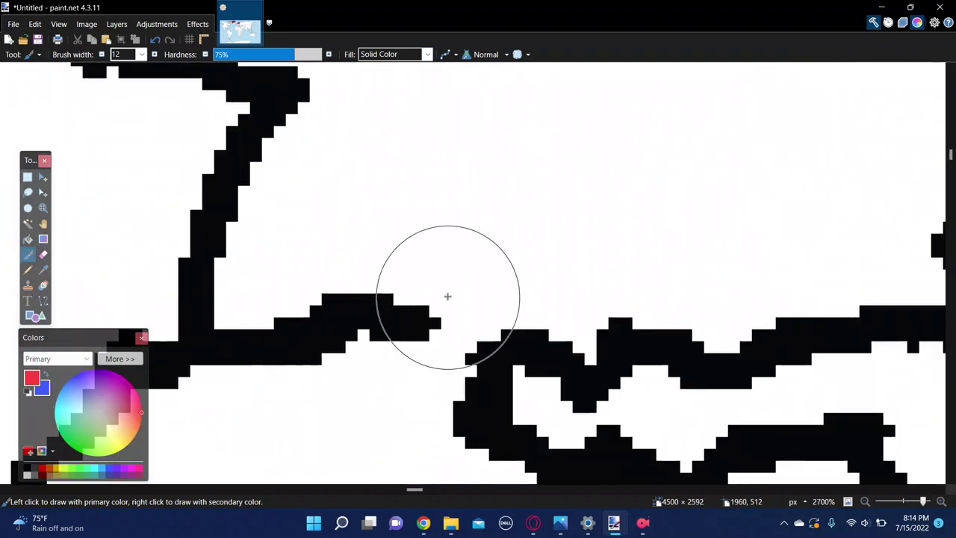
{"action": "scroll", "coordinate": [407, 220], "scroll_direction": "down", "scroll_amount": 8}
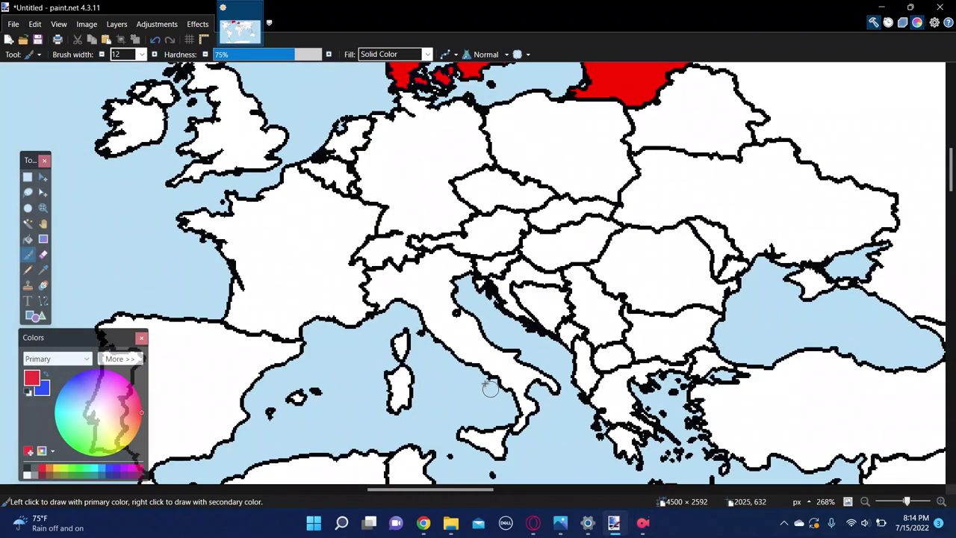
Raise the brush width to 31, try painting Svalbard red with the Paintbrush, and undo the stroke
{"action": "scroll", "coordinate": [549, 325], "scroll_direction": "up", "scroll_amount": 5}
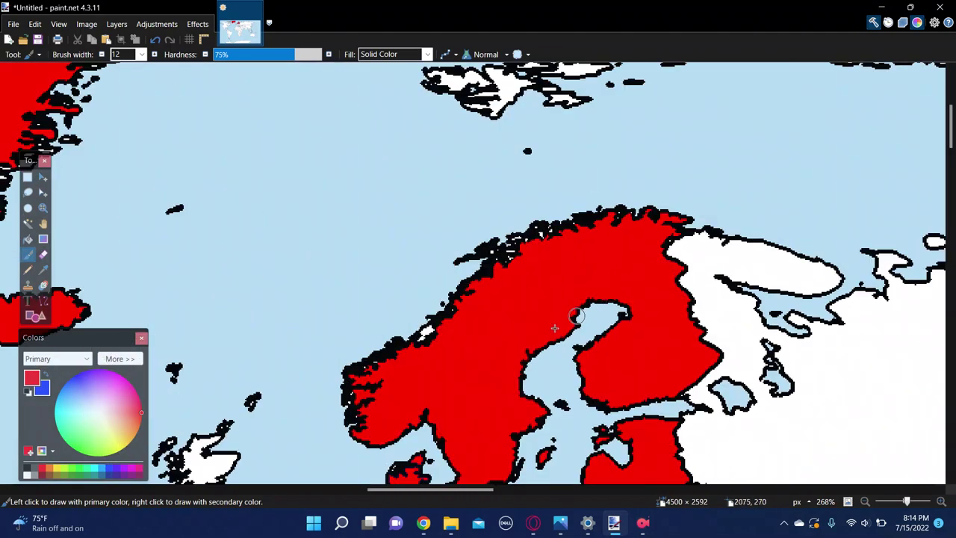
{"action": "scroll", "coordinate": [551, 322], "scroll_direction": "down", "scroll_amount": 2}
{"action": "scroll", "coordinate": [552, 322], "scroll_direction": "up", "scroll_amount": 2}
{"action": "scroll", "coordinate": [546, 294], "scroll_direction": "up", "scroll_amount": 5}
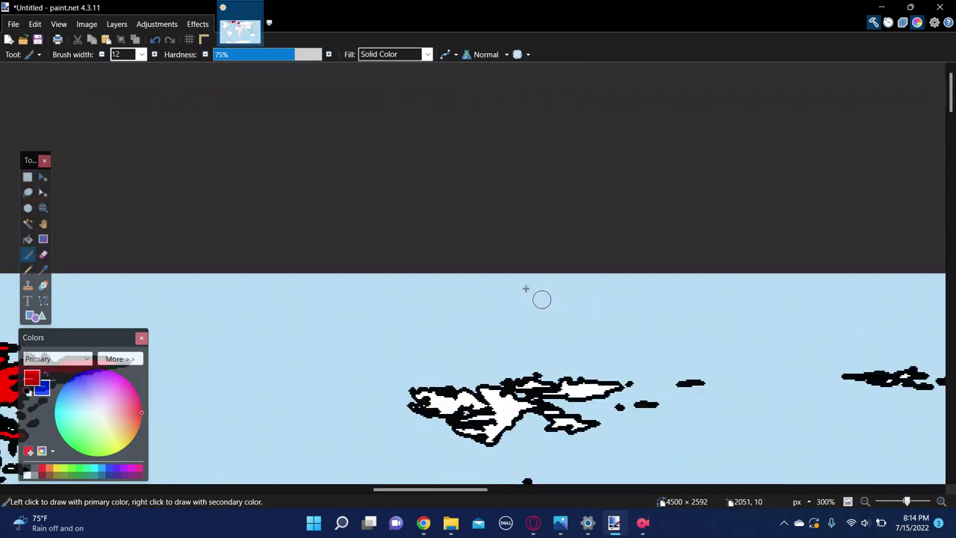
{"action": "scroll", "coordinate": [525, 288], "scroll_direction": "down", "scroll_amount": 1}
{"action": "scroll", "coordinate": [553, 374], "scroll_direction": "down", "scroll_amount": 1}
{"action": "scroll", "coordinate": [524, 311], "scroll_direction": "up", "scroll_amount": 1}
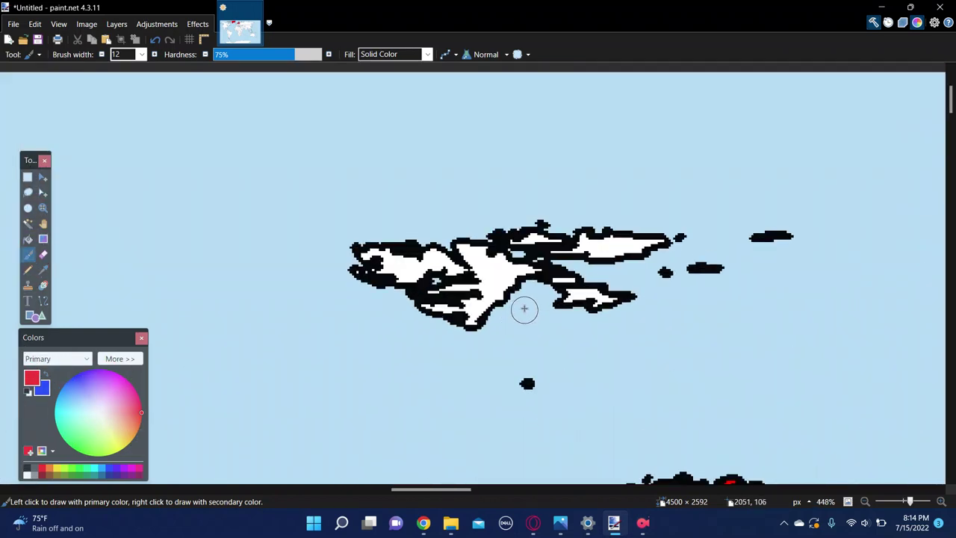
{"action": "key", "text": "bracketright"}
{"action": "key", "text": "bracketright"}
{"action": "key", "text": "bracketright"}
{"action": "mouse_move", "coordinate": [493, 282]}
{"action": "left_mouse_down"}
{"action": "mouse_move", "coordinate": [471, 314]}
{"action": "mouse_move", "coordinate": [441, 261]}
{"action": "mouse_move", "coordinate": [435, 281]}
{"action": "left_mouse_up"}
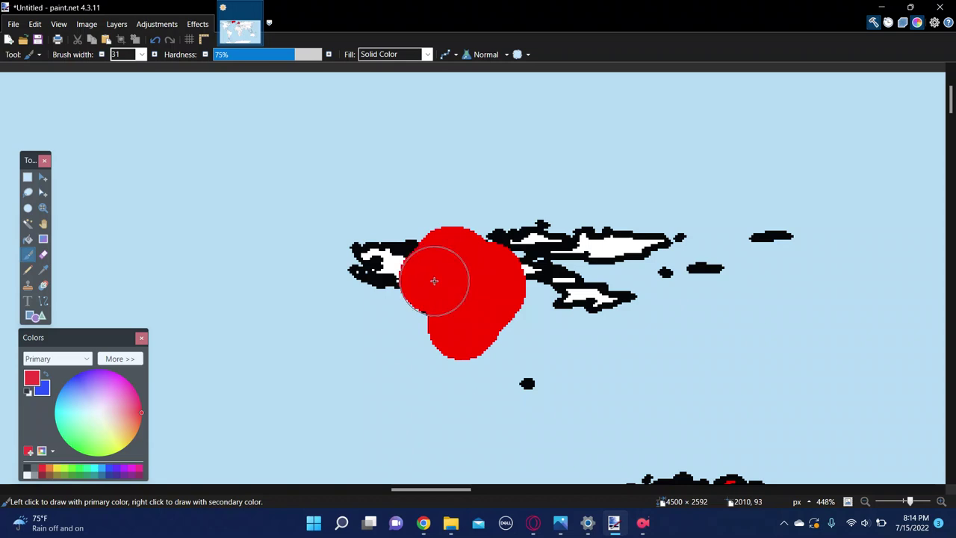
{"action": "key", "text": "ctrl+z"}
Recolor Svalbard's white land red with the Recolor tool, lowering the tolerance to 0% so the black outlines are kept
{"action": "key", "text": "r"}
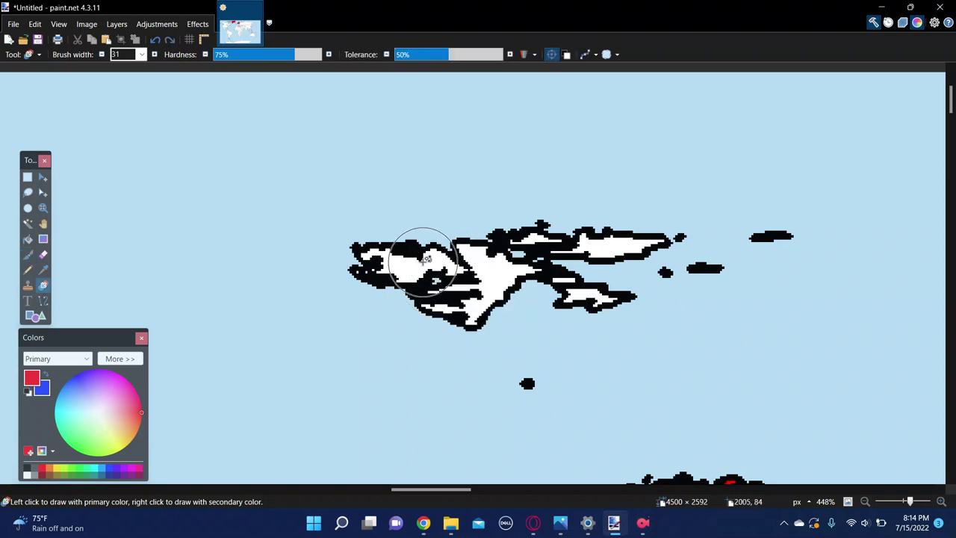
{"action": "mouse_move", "coordinate": [418, 258]}
{"action": "left_mouse_down"}
{"action": "mouse_move", "coordinate": [381, 264]}
{"action": "mouse_move", "coordinate": [612, 299]}
{"action": "mouse_move", "coordinate": [665, 267]}
{"action": "mouse_move", "coordinate": [595, 286]}
{"action": "left_mouse_up"}
{"action": "key", "text": "ctrl+z"}
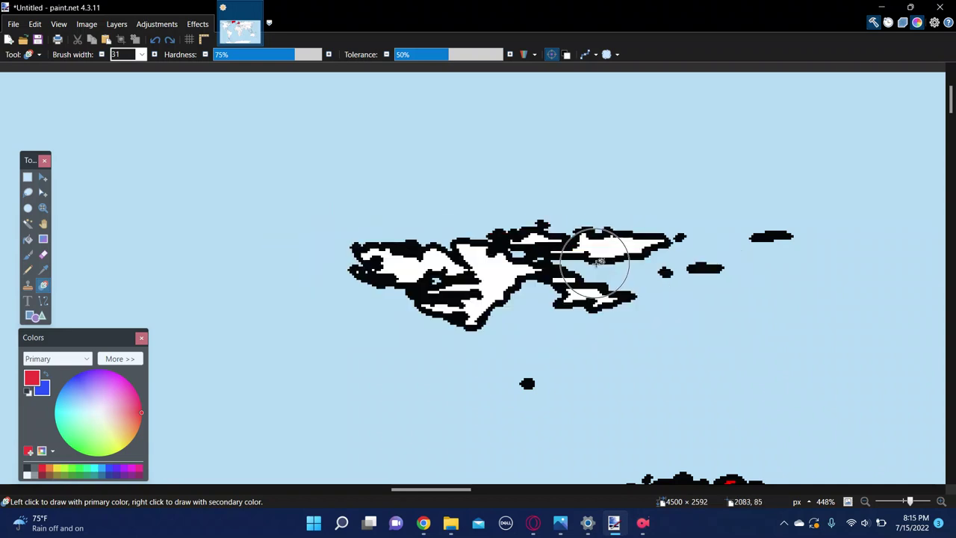
{"action": "left_click_drag", "start_coordinate": [432, 58], "coordinate": [392, 58]}
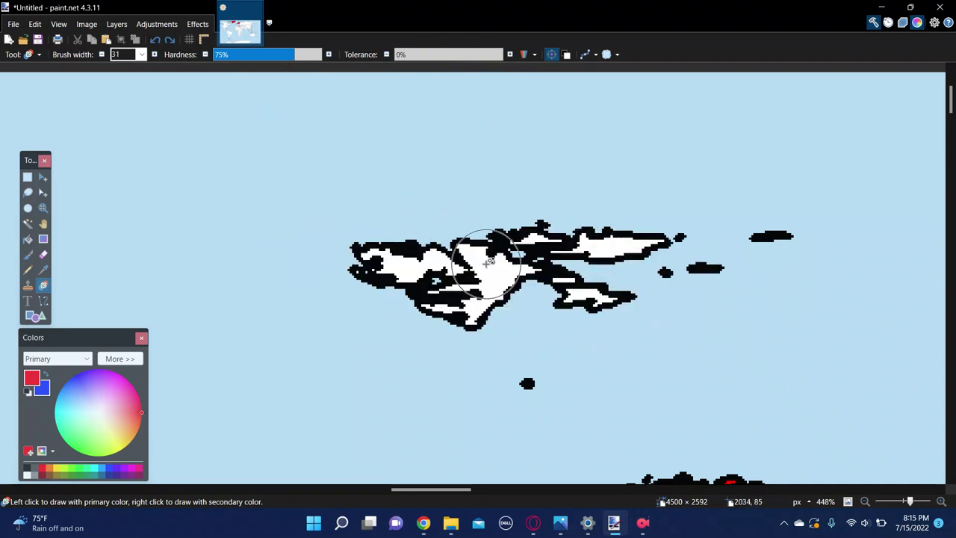
{"action": "mouse_move", "coordinate": [474, 257]}
{"action": "left_mouse_down"}
{"action": "mouse_move", "coordinate": [367, 246]}
{"action": "mouse_move", "coordinate": [523, 222]}
{"action": "left_mouse_up"}
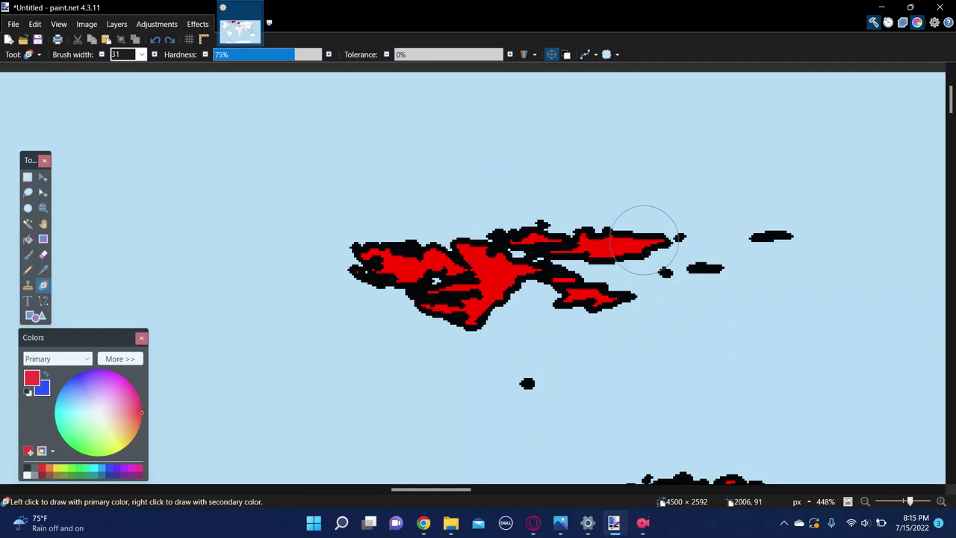
Fill Belarus with the blue secondary color using the Paint Bucket
{"action": "scroll", "coordinate": [650, 231], "scroll_direction": "down", "scroll_amount": 5}
{"action": "scroll", "coordinate": [650, 232], "scroll_direction": "down", "scroll_amount": 3}
{"action": "scroll", "coordinate": [647, 220], "scroll_direction": "up", "scroll_amount": 2}
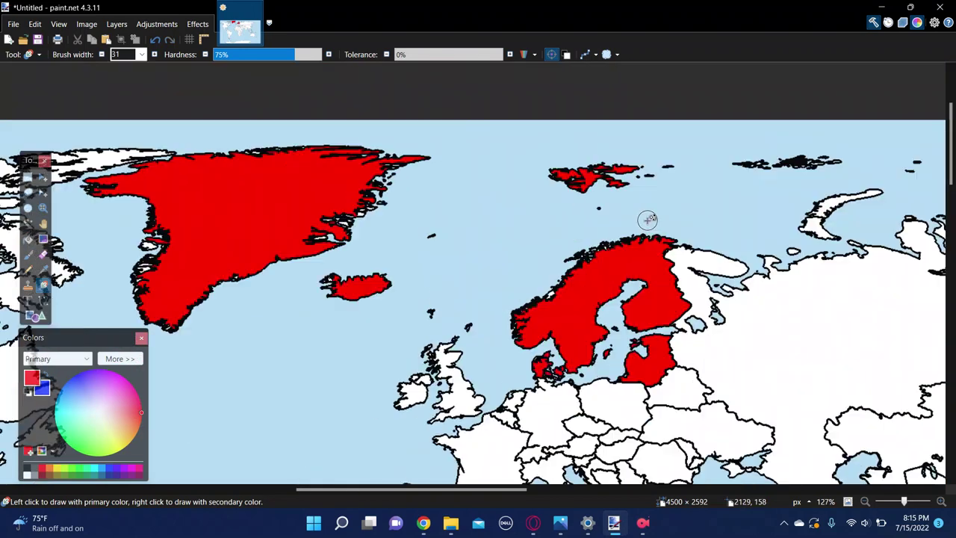
{"action": "scroll", "coordinate": [614, 359], "scroll_direction": "down", "scroll_amount": 2}
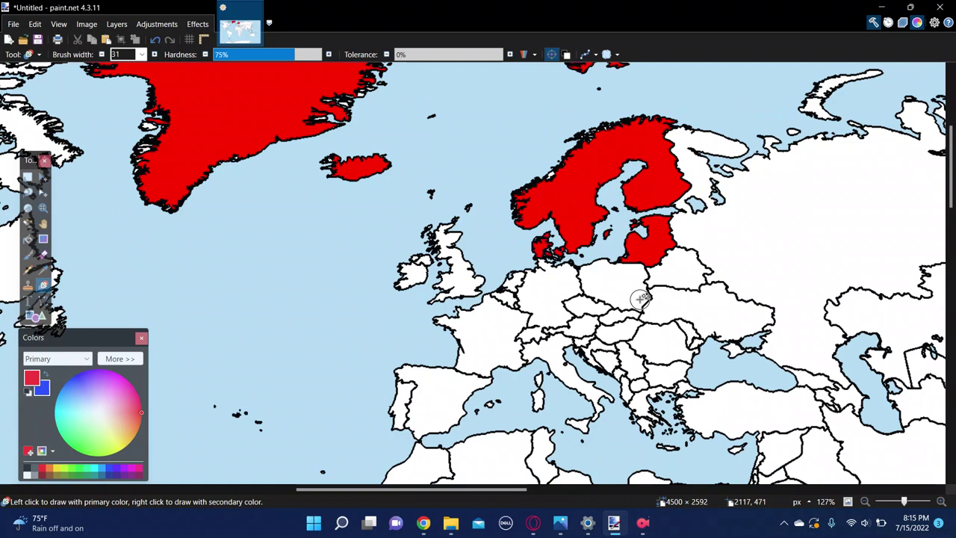
{"action": "scroll", "coordinate": [720, 266], "scroll_direction": "up", "scroll_amount": 6}
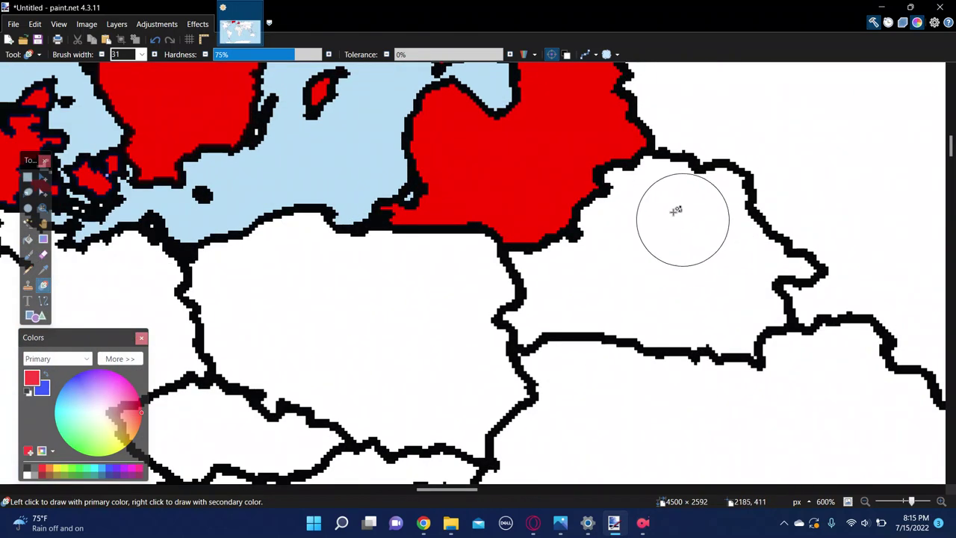
{"action": "key", "text": "f"}
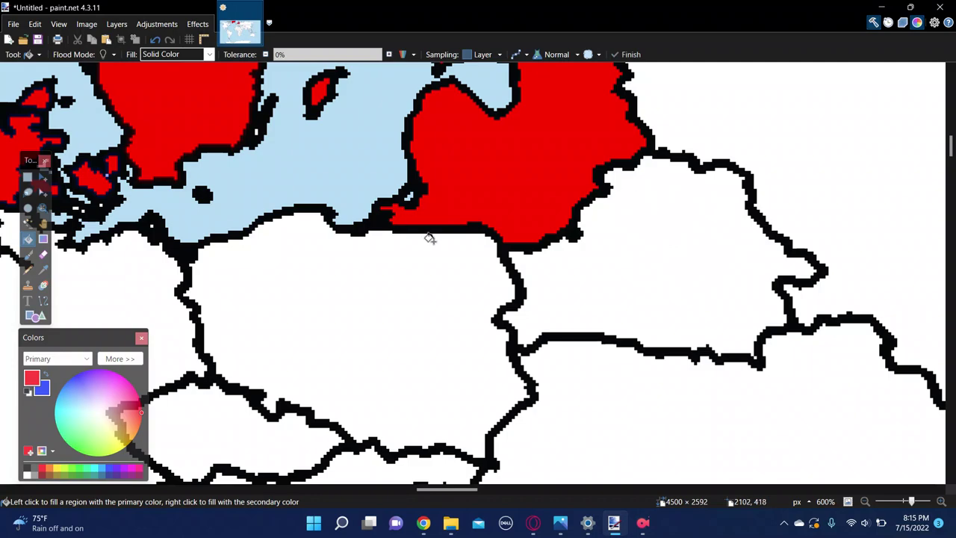
{"action": "scroll", "coordinate": [647, 146], "scroll_direction": "down", "scroll_amount": 6}
{"action": "scroll", "coordinate": [824, 156], "scroll_direction": "up", "scroll_amount": 7}
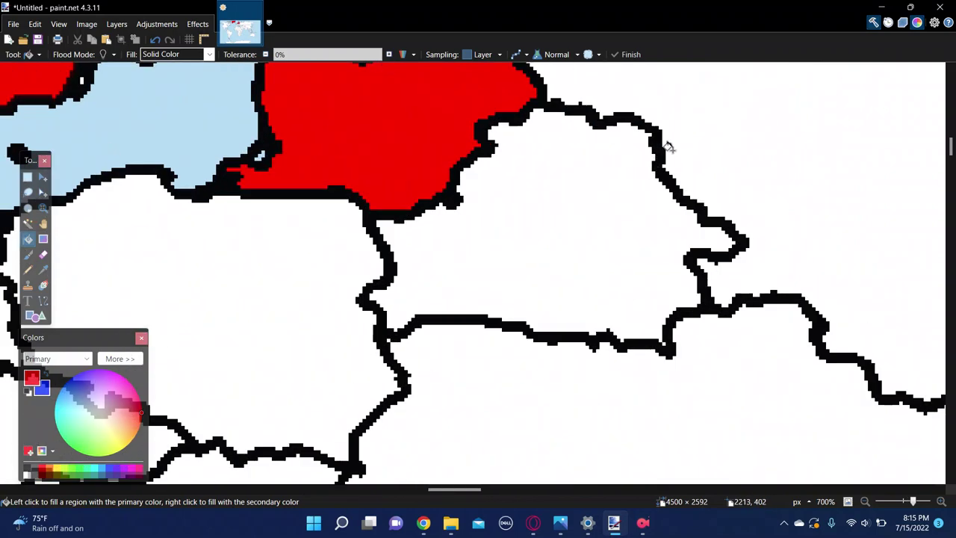
{"action": "scroll", "coordinate": [670, 158], "scroll_direction": "down", "scroll_amount": 8}
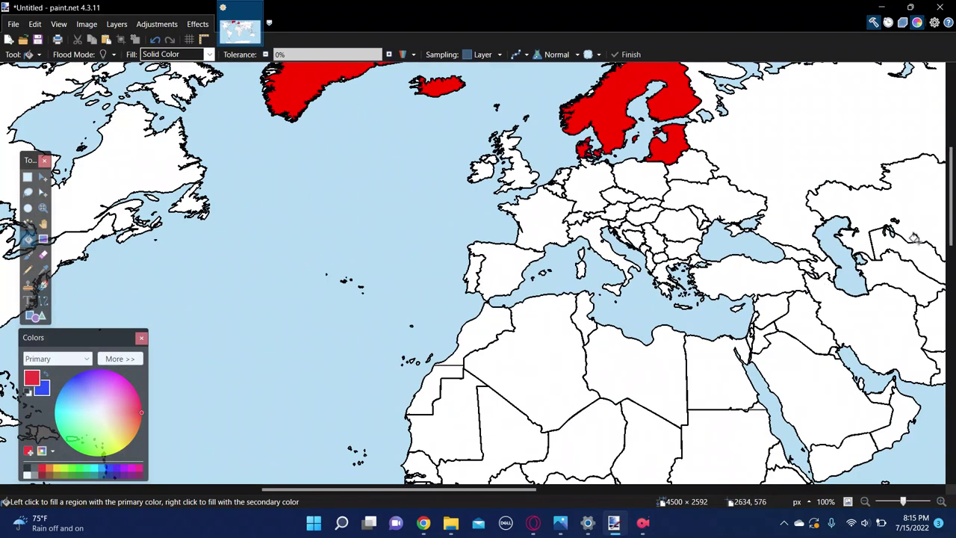
{"action": "scroll", "coordinate": [913, 231], "scroll_direction": "up", "scroll_amount": 3}
{"action": "scroll", "coordinate": [889, 228], "scroll_direction": "down", "scroll_amount": 3}
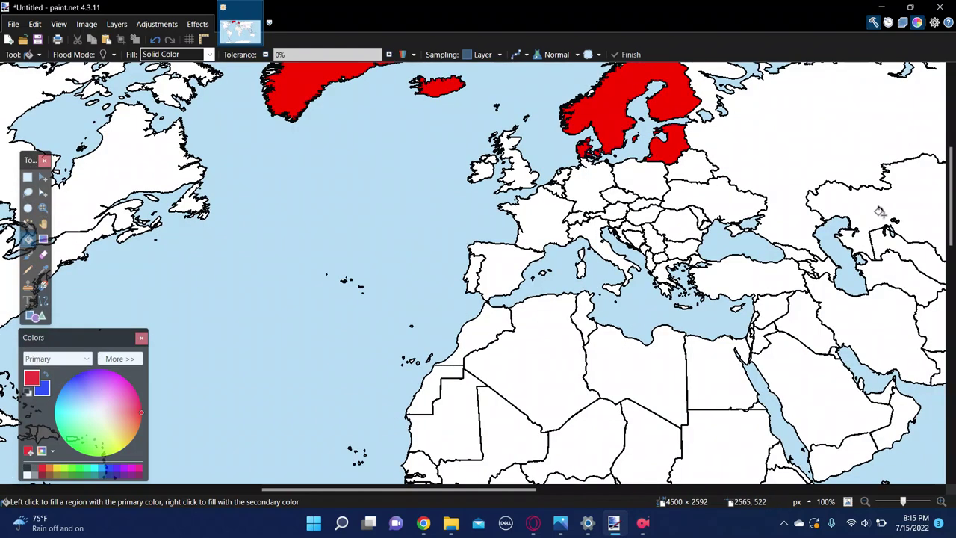
{"action": "scroll", "coordinate": [819, 180], "scroll_direction": "up", "scroll_amount": 2}
{"action": "scroll", "coordinate": [515, 86], "scroll_direction": "up", "scroll_amount": 5}
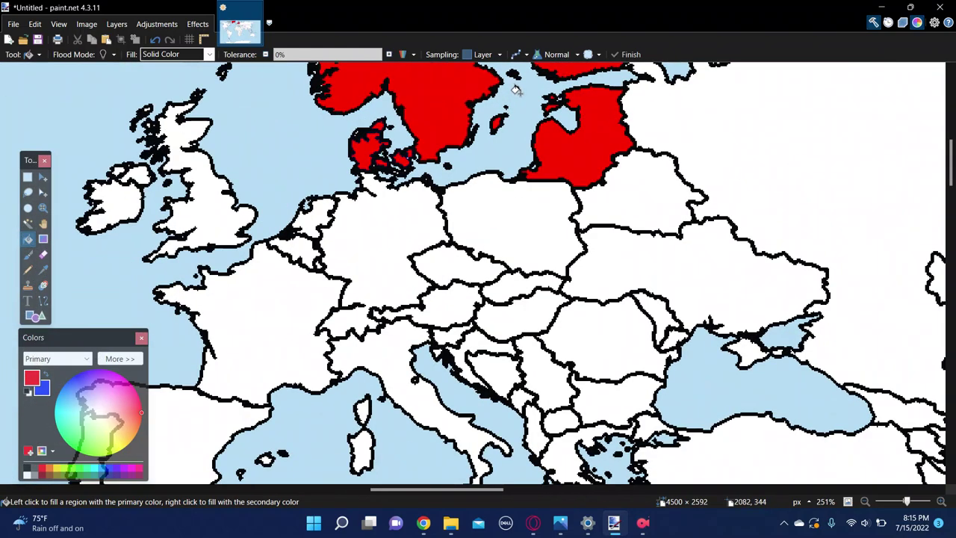
{"action": "right_click", "coordinate": [652, 184]}
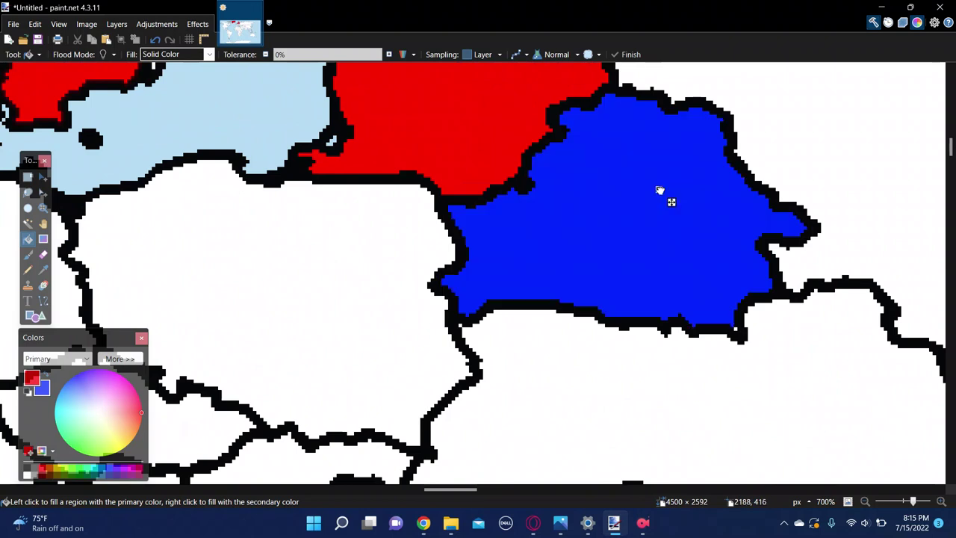
Switch to the Paintbrush and reduce the brush width to 10
{"action": "key", "text": "b"}
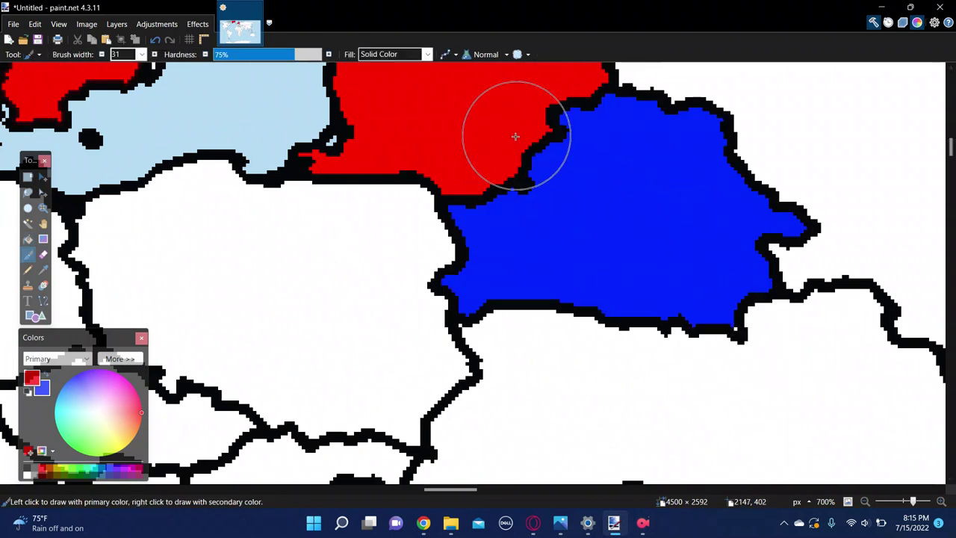
{"action": "key", "text": "bracketleft"}
{"action": "key", "text": "bracketleft"}
{"action": "key", "text": "bracketleft"}
{"action": "key", "text": "bracketleft"}
{"action": "key", "text": "bracketleft"}
{"action": "key", "text": "bracketleft"}
{"action": "key", "text": "bracketleft"}
{"action": "key", "text": "bracketleft"}
{"action": "key", "text": "bracketleft"}
{"action": "key", "text": "bracketleft"}
{"action": "key", "text": "bracketleft"}
{"action": "key", "text": "bracketleft"}
{"action": "key", "text": "bracketleft"}
{"action": "key", "text": "bracketleft"}
{"action": "key", "text": "bracketleft"}
{"action": "key", "text": "bracketleft"}
{"action": "key", "text": "bracketleft"}
{"action": "key", "text": "bracketleft"}
{"action": "key", "text": "bracketleft"}
{"action": "key", "text": "bracketleft"}
Try painting blue over southern Lithuania with the Paintbrush, then undo the strokes
{"action": "right_click", "coordinate": [452, 182]}
{"action": "right_click", "coordinate": [446, 183]}
{"action": "key", "text": "ctrl+z"}
{"action": "key", "text": "ctrl+z"}
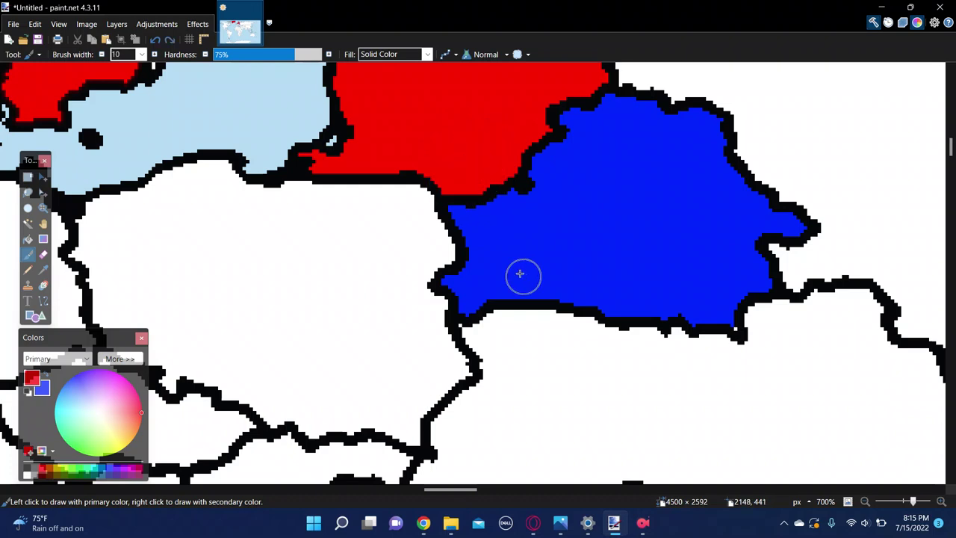
Recolor a strip of red land blue along Kaliningrad, southern Lithuania and the border with Belarus, using the Recolor tool
{"action": "key", "text": "r"}
{"action": "right_click", "coordinate": [452, 183]}
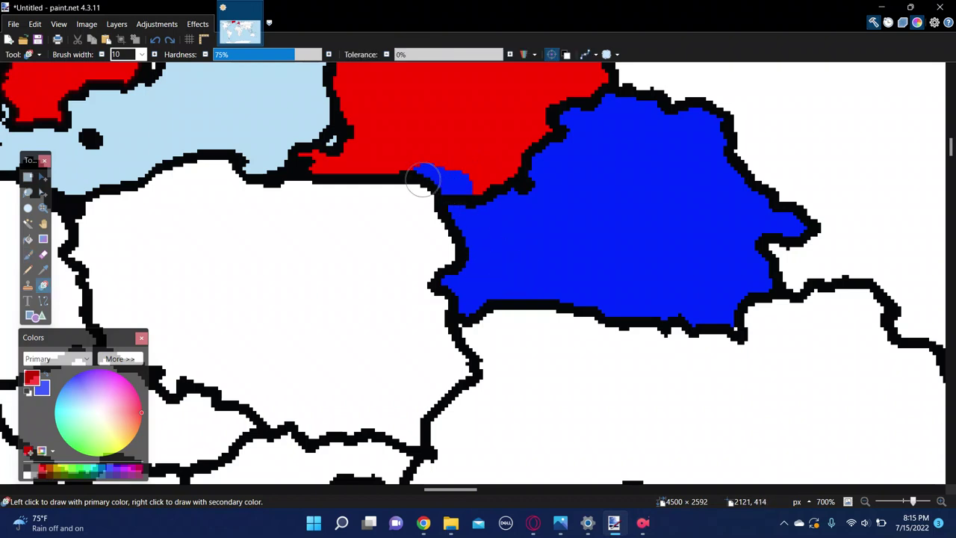
{"action": "mouse_move", "coordinate": [419, 180]}
{"action": "left_mouse_down"}
{"action": "mouse_move", "coordinate": [317, 153]}
{"action": "mouse_move", "coordinate": [340, 138]}
{"action": "mouse_move", "coordinate": [386, 159]}
{"action": "left_mouse_up"}
{"action": "mouse_move", "coordinate": [458, 196]}
{"action": "left_mouse_down"}
{"action": "mouse_move", "coordinate": [580, 149]}
{"action": "mouse_move", "coordinate": [455, 177]}
{"action": "mouse_move", "coordinate": [541, 130]}
{"action": "mouse_move", "coordinate": [502, 191]}
{"action": "left_mouse_up"}
{"action": "left_click_drag", "start_coordinate": [558, 148], "coordinate": [597, 95]}
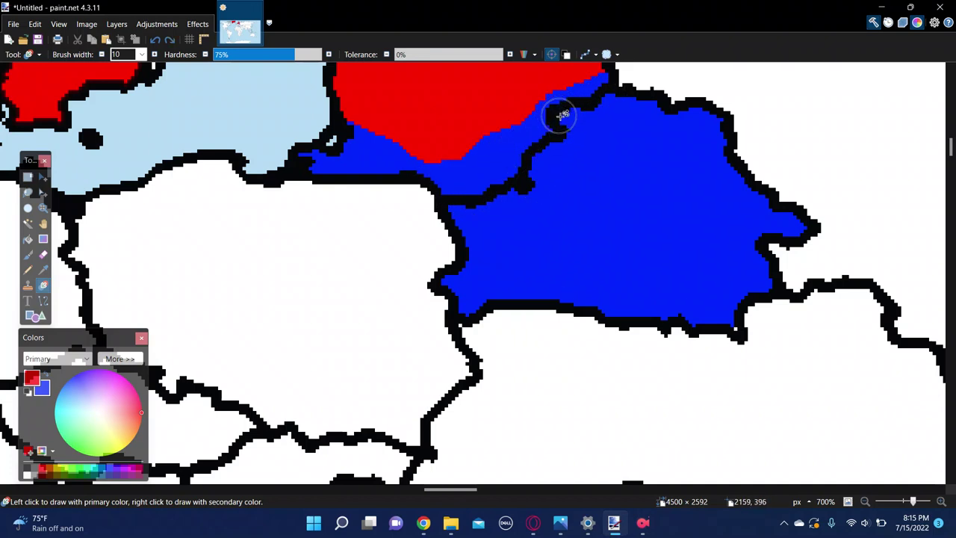
Raise the Recolor brush width to 15, recolor the blue strip in Kaliningrad and Lithuania red, and fill its remainder with red
{"action": "key", "text": "bracketright"}
{"action": "key", "text": "bracketright"}
{"action": "key", "text": "bracketright"}
{"action": "key", "text": "bracketright"}
{"action": "scroll", "coordinate": [483, 145], "scroll_direction": "up", "scroll_amount": 3}
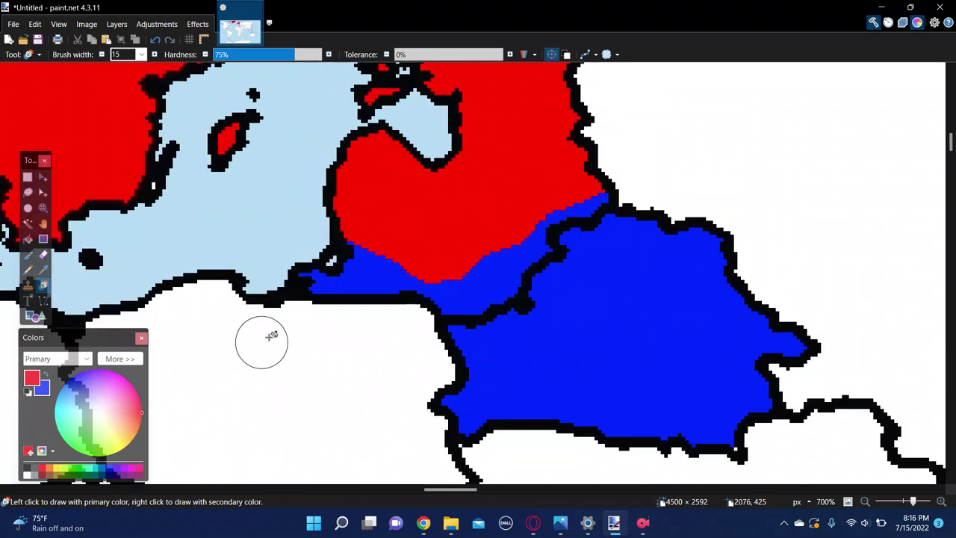
{"action": "mouse_move", "coordinate": [324, 288]}
{"action": "left_mouse_down"}
{"action": "mouse_move", "coordinate": [358, 256]}
{"action": "mouse_move", "coordinate": [348, 294]}
{"action": "mouse_move", "coordinate": [369, 289]}
{"action": "mouse_move", "coordinate": [399, 307]}
{"action": "mouse_move", "coordinate": [615, 171]}
{"action": "mouse_move", "coordinate": [612, 195]}
{"action": "left_mouse_up"}
{"action": "key", "text": "f"}
{"action": "left_click", "coordinate": [500, 295]}
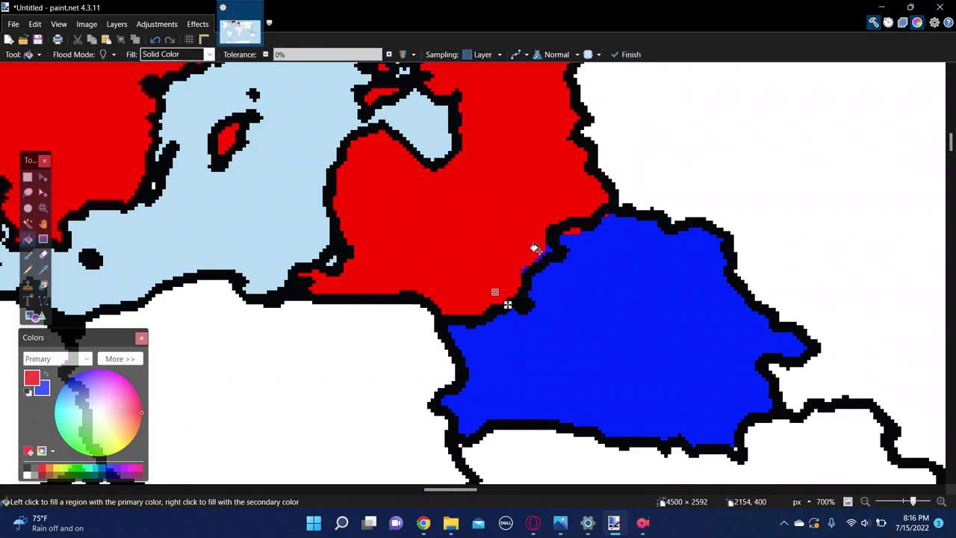
Recolor Belarus's northwestern edge and a band through its middle down to the southern border red with the Recolor tool
{"action": "key", "text": "r"}
{"action": "mouse_move", "coordinate": [550, 277]}
{"action": "left_mouse_down"}
{"action": "mouse_move", "coordinate": [538, 287]}
{"action": "mouse_move", "coordinate": [466, 291]}
{"action": "mouse_move", "coordinate": [522, 298]}
{"action": "mouse_move", "coordinate": [624, 220]}
{"action": "mouse_move", "coordinate": [584, 241]}
{"action": "left_mouse_up"}
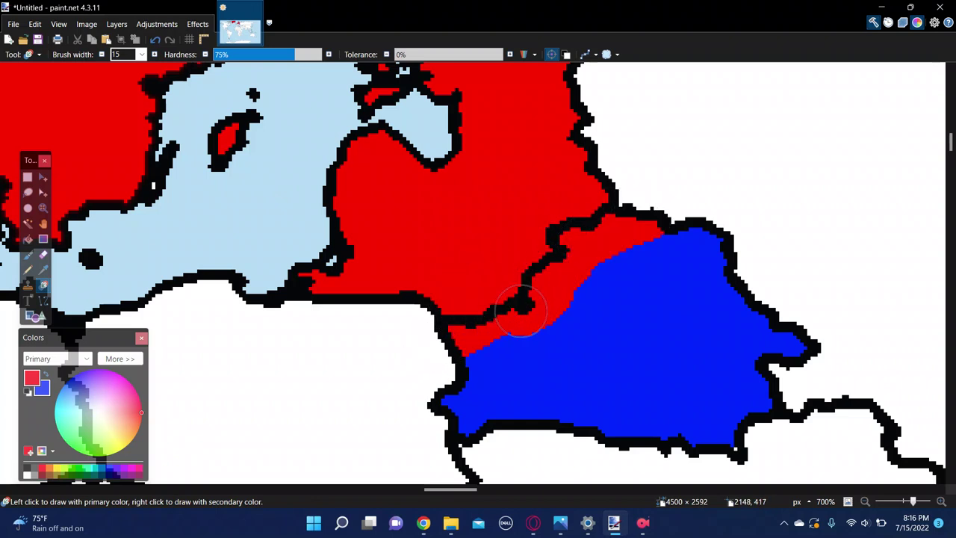
{"action": "mouse_move", "coordinate": [524, 299]}
{"action": "left_mouse_down"}
{"action": "mouse_move", "coordinate": [575, 324]}
{"action": "mouse_move", "coordinate": [572, 257]}
{"action": "left_mouse_up"}
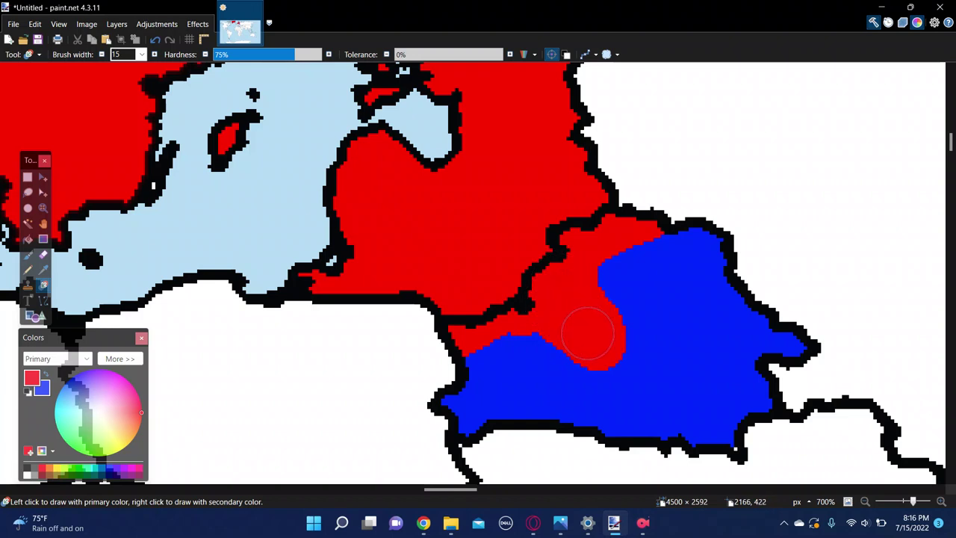
{"action": "mouse_move", "coordinate": [583, 322]}
{"action": "left_mouse_down"}
{"action": "mouse_move", "coordinate": [563, 297]}
{"action": "mouse_move", "coordinate": [559, 335]}
{"action": "mouse_move", "coordinate": [605, 374]}
{"action": "mouse_move", "coordinate": [612, 366]}
{"action": "mouse_move", "coordinate": [613, 427]}
{"action": "mouse_move", "coordinate": [605, 389]}
{"action": "left_mouse_up"}
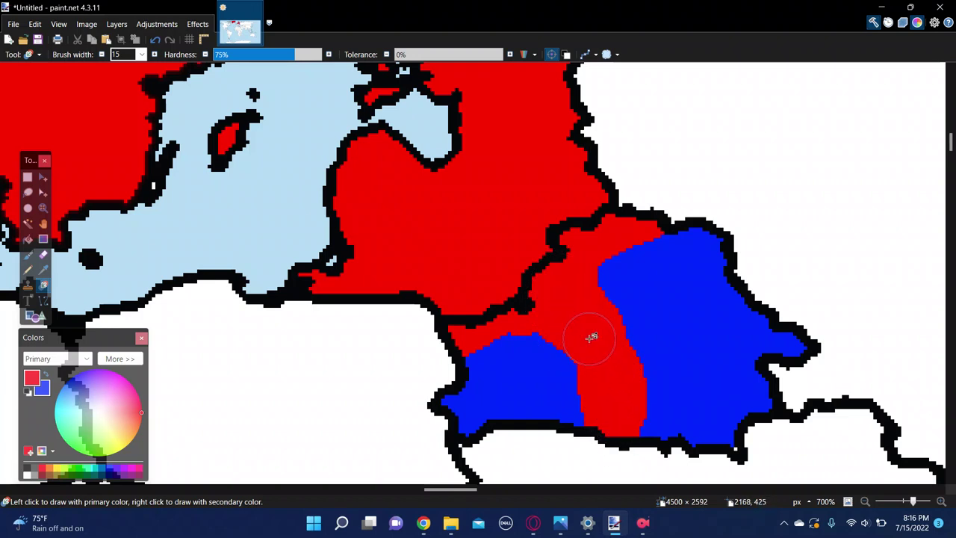
{"action": "mouse_move", "coordinate": [591, 337]}
{"action": "left_mouse_down"}
{"action": "mouse_move", "coordinate": [530, 367]}
{"action": "mouse_move", "coordinate": [548, 381]}
{"action": "mouse_move", "coordinate": [525, 386]}
{"action": "mouse_move", "coordinate": [554, 381]}
{"action": "mouse_move", "coordinate": [523, 348]}
{"action": "mouse_move", "coordinate": [551, 354]}
{"action": "left_mouse_up"}
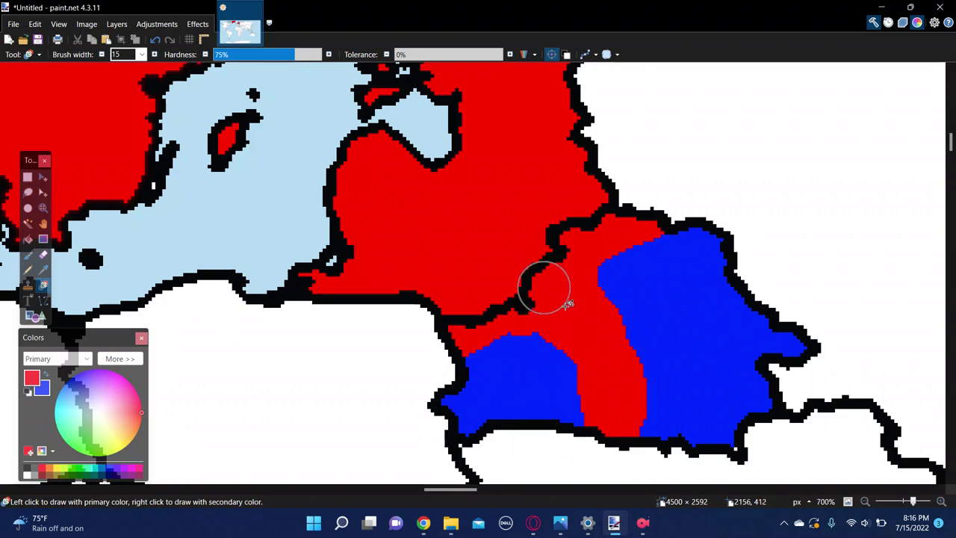
Fill the remaining blue parts of Belarus with red and paint over its border with Lithuania and Latvia using the red Paintbrush
{"action": "key", "text": "f"}
{"action": "left_click", "coordinate": [559, 375]}
{"action": "left_click", "coordinate": [671, 318]}
{"action": "key", "text": "b"}
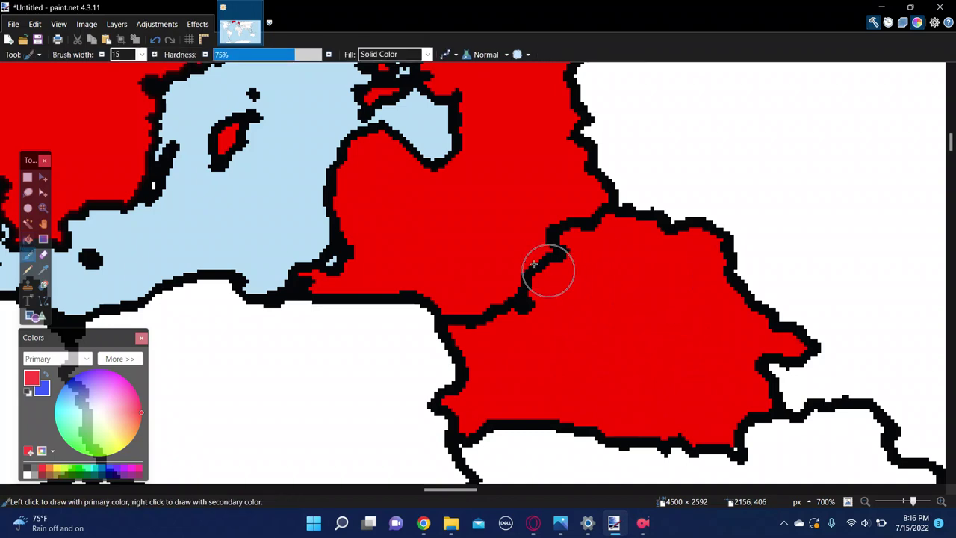
{"action": "left_click_drag", "start_coordinate": [474, 301], "coordinate": [580, 222]}
{"action": "left_click", "coordinate": [522, 329]}
{"action": "scroll", "coordinate": [548, 277], "scroll_direction": "down", "scroll_amount": 10}
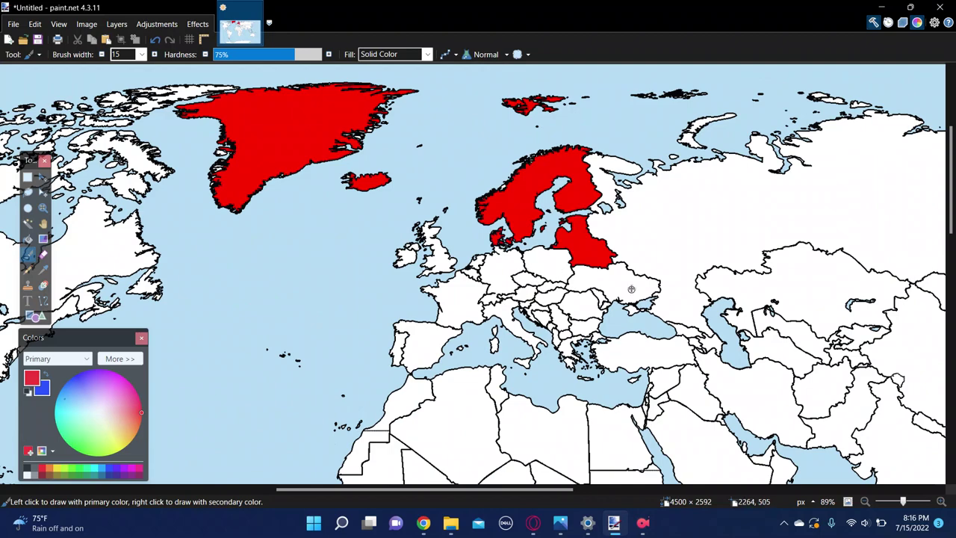
Try painting red along the inside of Poland's northeastern border with the Paintbrush at width 15, undoing each stroke
{"action": "scroll", "coordinate": [628, 284], "scroll_direction": "up", "scroll_amount": 3}
{"action": "scroll", "coordinate": [573, 277], "scroll_direction": "up", "scroll_amount": 10}
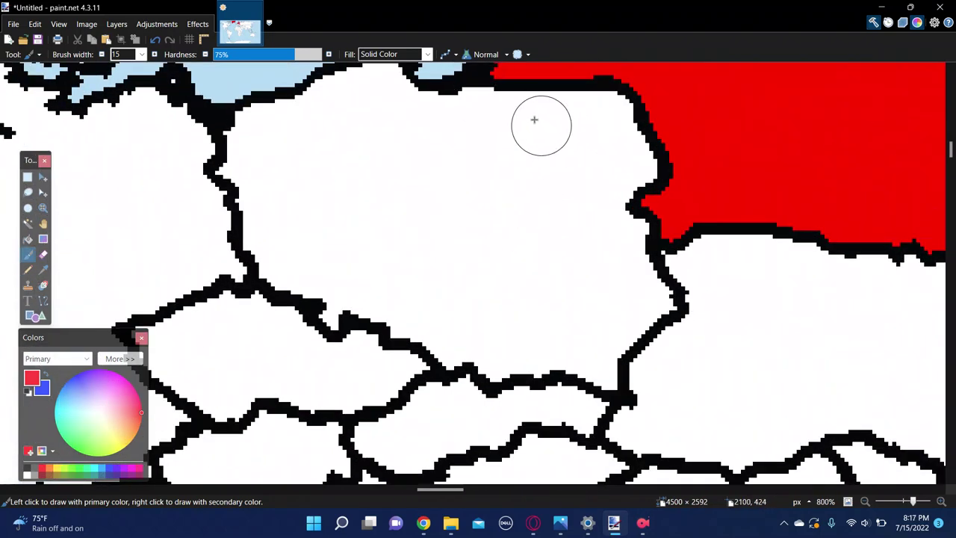
{"action": "mouse_move", "coordinate": [508, 94]}
{"action": "left_mouse_down"}
{"action": "mouse_move", "coordinate": [619, 107]}
{"action": "mouse_move", "coordinate": [652, 167]}
{"action": "mouse_move", "coordinate": [646, 173]}
{"action": "left_mouse_up"}
{"action": "key", "text": "ctrl+z"}
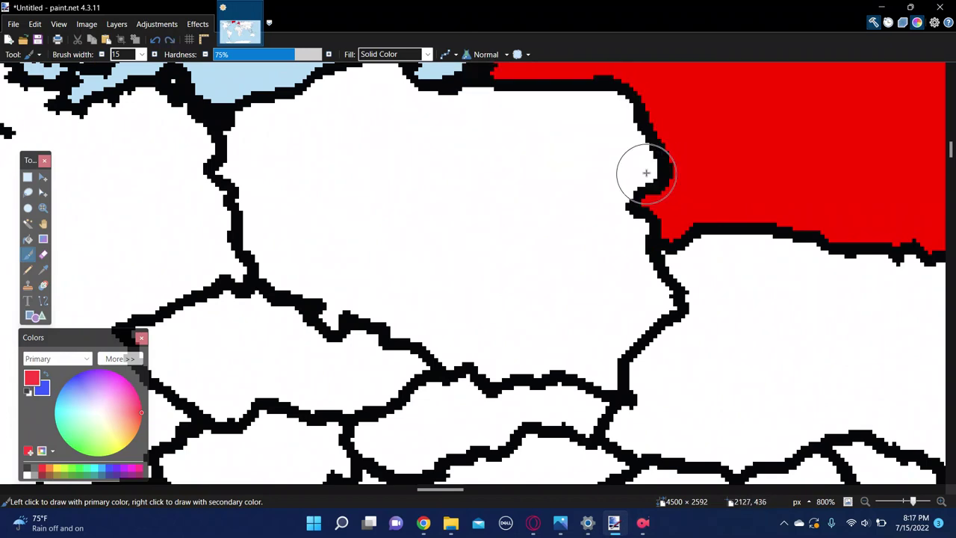
{"action": "scroll", "coordinate": [647, 150], "scroll_direction": "down", "scroll_amount": 5}
{"action": "scroll", "coordinate": [674, 125], "scroll_direction": "up", "scroll_amount": 6}
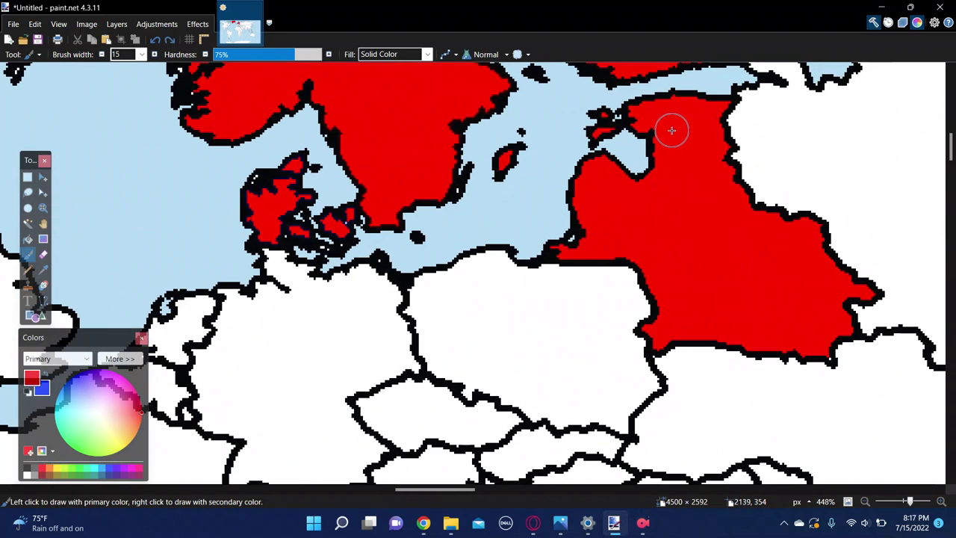
{"action": "scroll", "coordinate": [672, 382], "scroll_direction": "down", "scroll_amount": 2}
{"action": "scroll", "coordinate": [669, 348], "scroll_direction": "up", "scroll_amount": 2}
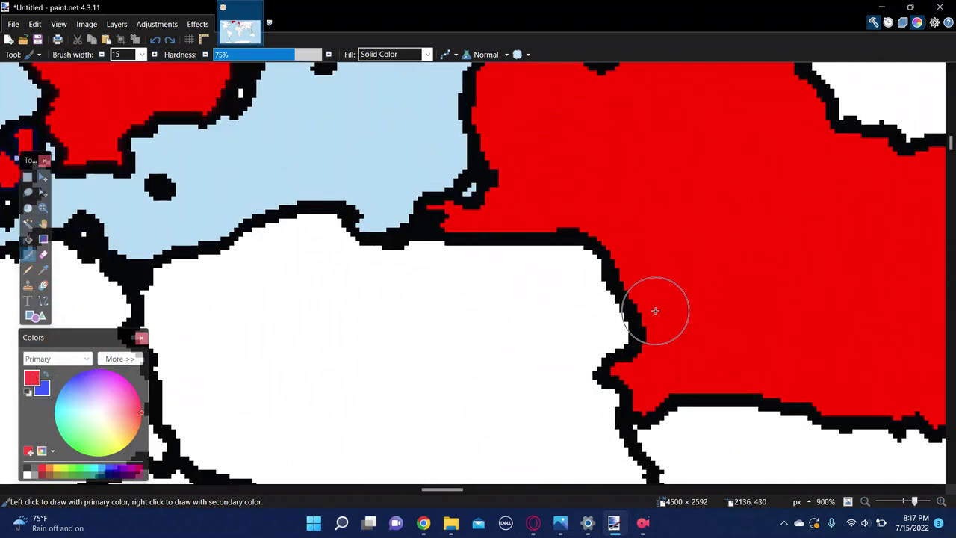
{"action": "mouse_move", "coordinate": [453, 256]}
{"action": "left_mouse_down"}
{"action": "mouse_move", "coordinate": [449, 246]}
{"action": "mouse_move", "coordinate": [565, 249]}
{"action": "mouse_move", "coordinate": [656, 330]}
{"action": "mouse_move", "coordinate": [620, 367]}
{"action": "mouse_move", "coordinate": [632, 335]}
{"action": "left_mouse_up"}
{"action": "key", "text": "ctrl+z"}
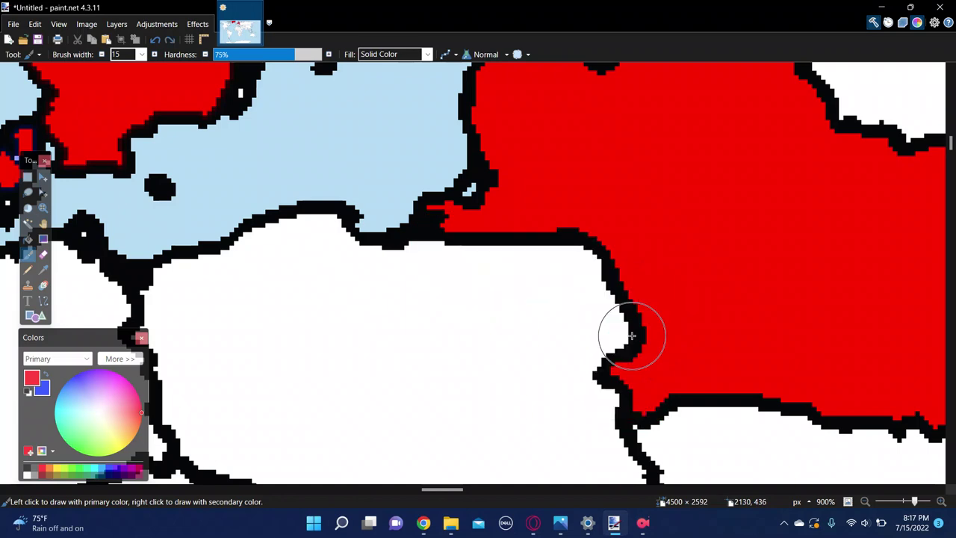
Fill Ukraine's mainland with the blue secondary color using the Paint Bucket
{"action": "scroll", "coordinate": [658, 341], "scroll_direction": "down", "scroll_amount": 6}
{"action": "scroll", "coordinate": [802, 298], "scroll_direction": "down", "scroll_amount": 1}
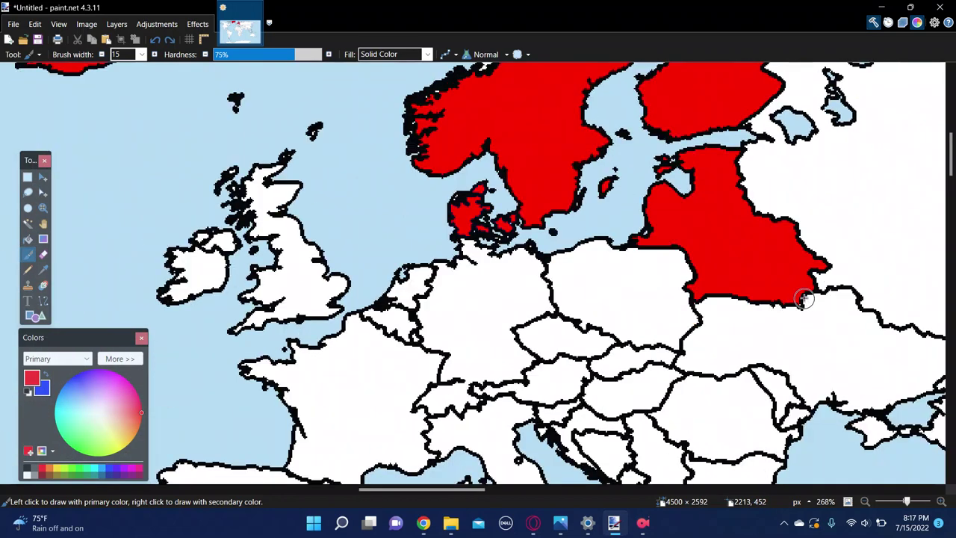
{"action": "scroll", "coordinate": [767, 304], "scroll_direction": "up", "scroll_amount": 2}
{"action": "scroll", "coordinate": [740, 289], "scroll_direction": "up", "scroll_amount": 1}
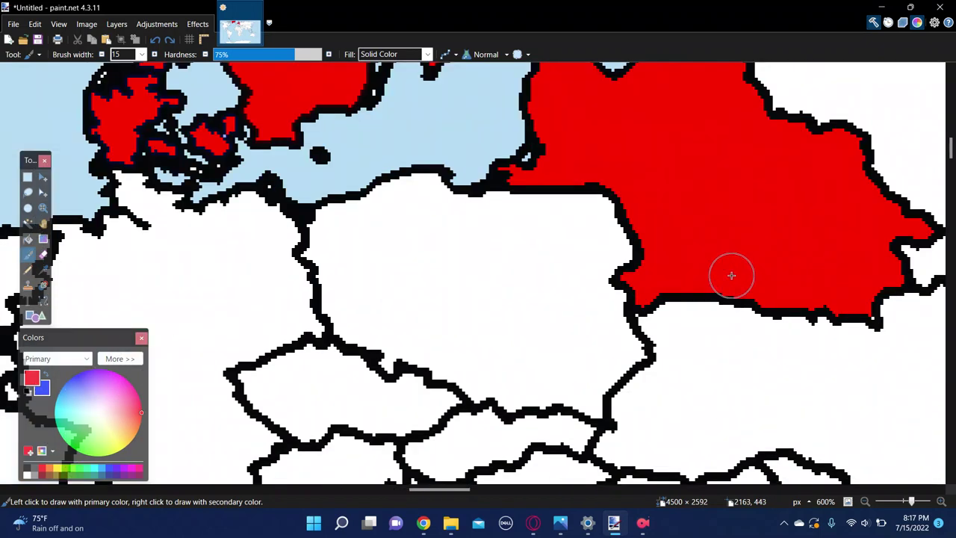
{"action": "scroll", "coordinate": [731, 274], "scroll_direction": "up", "scroll_amount": 8}
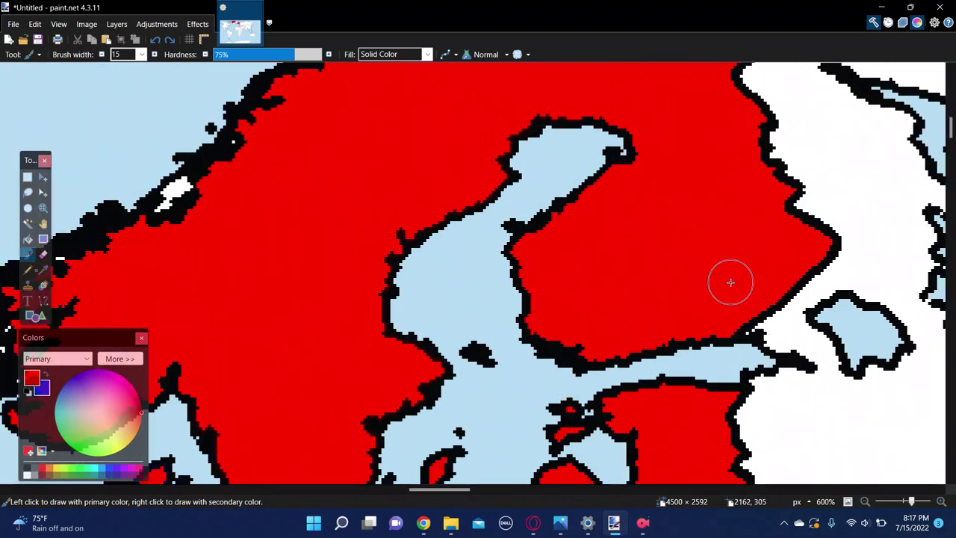
{"action": "scroll", "coordinate": [717, 328], "scroll_direction": "up", "scroll_amount": 2}
{"action": "scroll", "coordinate": [690, 346], "scroll_direction": "down", "scroll_amount": 10}
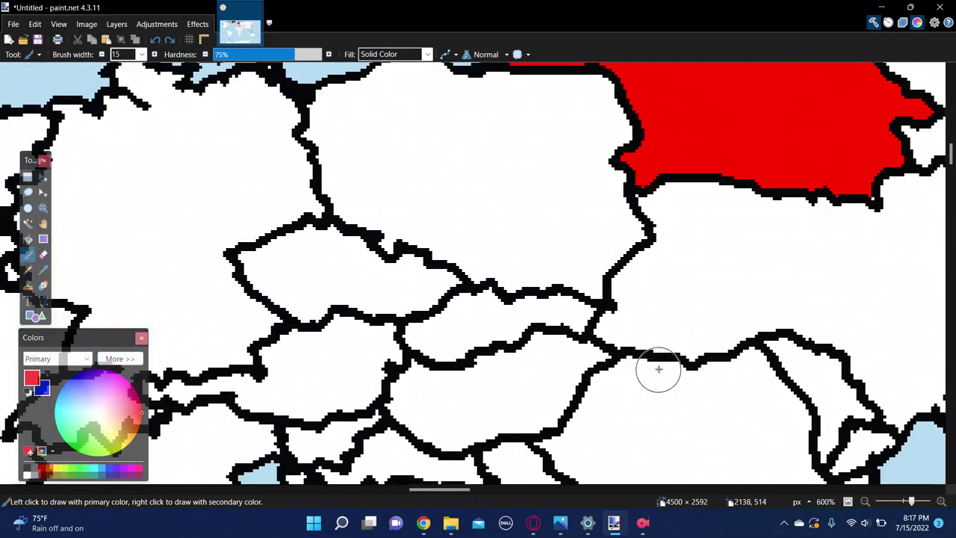
{"action": "scroll", "coordinate": [650, 332], "scroll_direction": "down", "scroll_amount": 3}
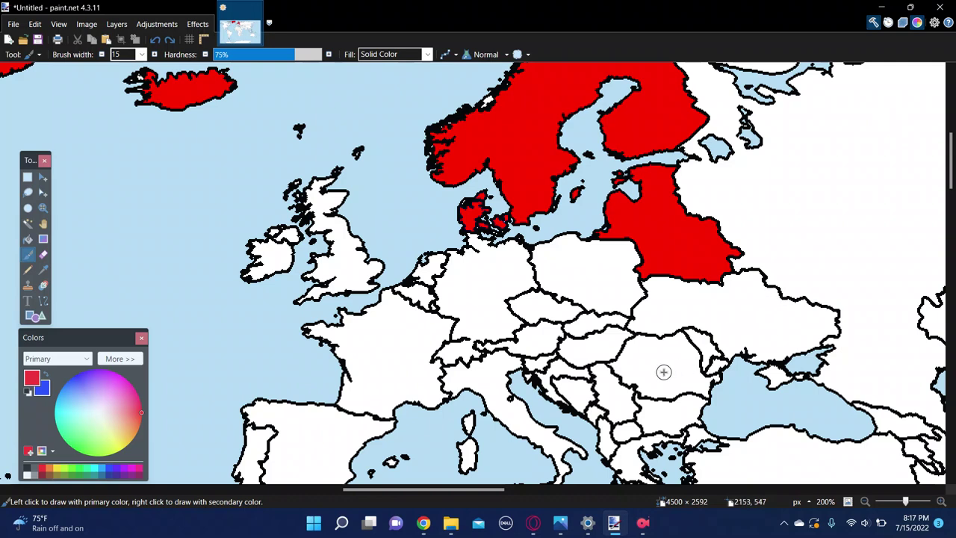
{"action": "key", "text": "f"}
{"action": "right_click", "coordinate": [795, 331]}
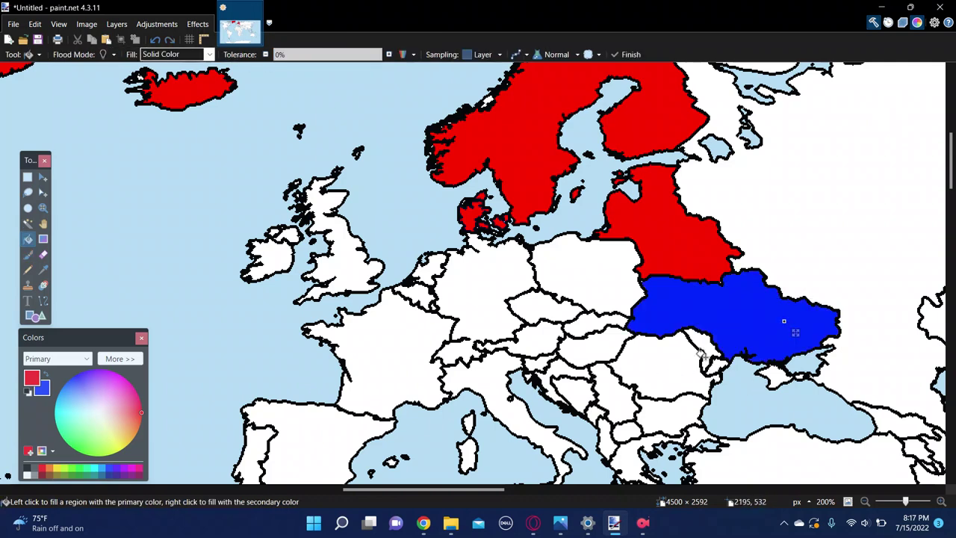
Fill mainland Russia and Crimea with the red primary color
{"action": "scroll", "coordinate": [803, 320], "scroll_direction": "down", "scroll_amount": 3}
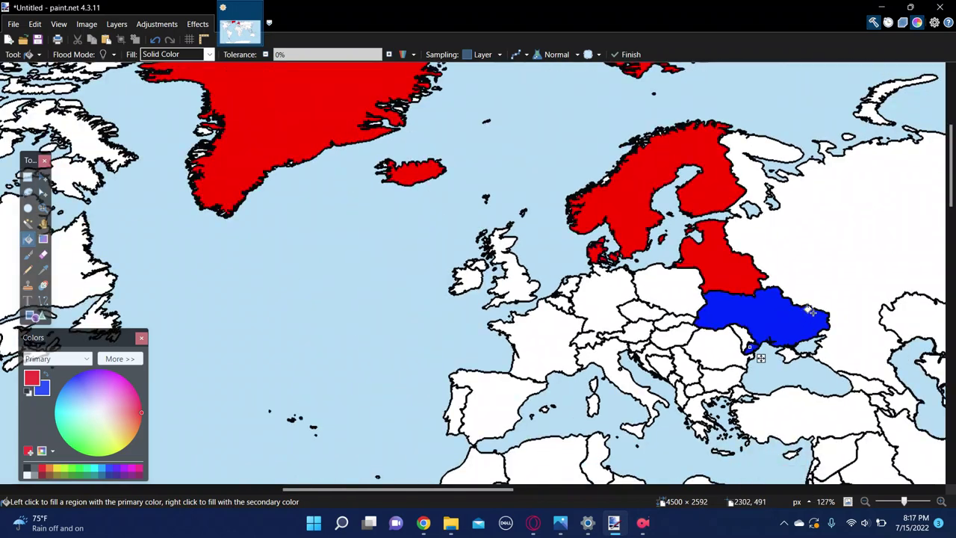
{"action": "left_click", "coordinate": [836, 281]}
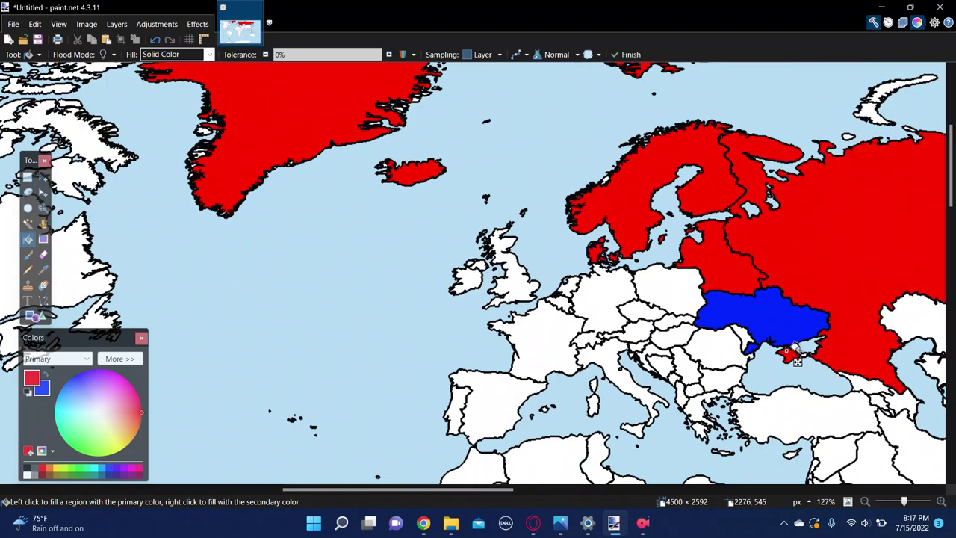
{"action": "scroll", "coordinate": [797, 361], "scroll_direction": "down", "scroll_amount": 4}
{"action": "scroll", "coordinate": [837, 370], "scroll_direction": "up", "scroll_amount": 3}
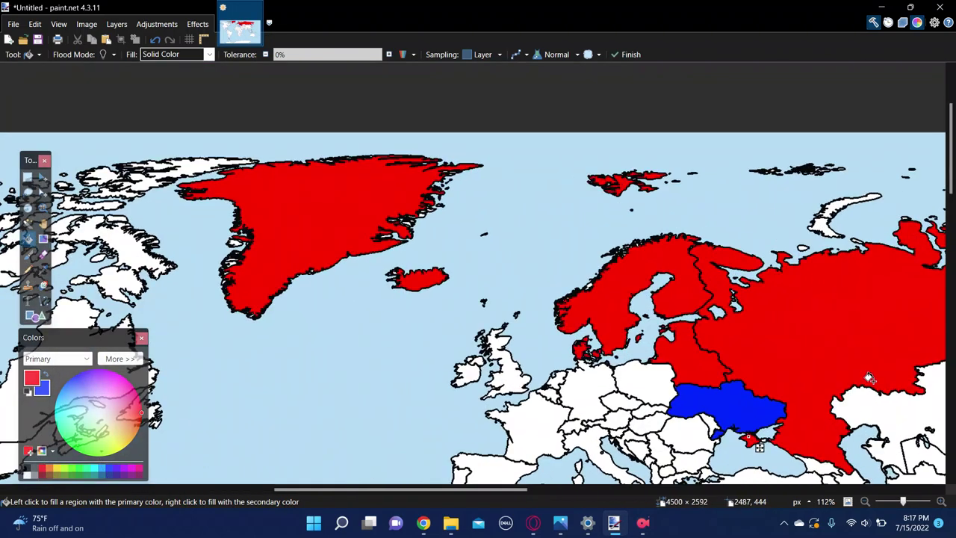
Recolor a red band at width 15 inside Ukraine's northern and eastern borders with the Recolor tool, down to the Sea of Azov coast
{"action": "scroll", "coordinate": [841, 248], "scroll_direction": "up", "scroll_amount": 2}
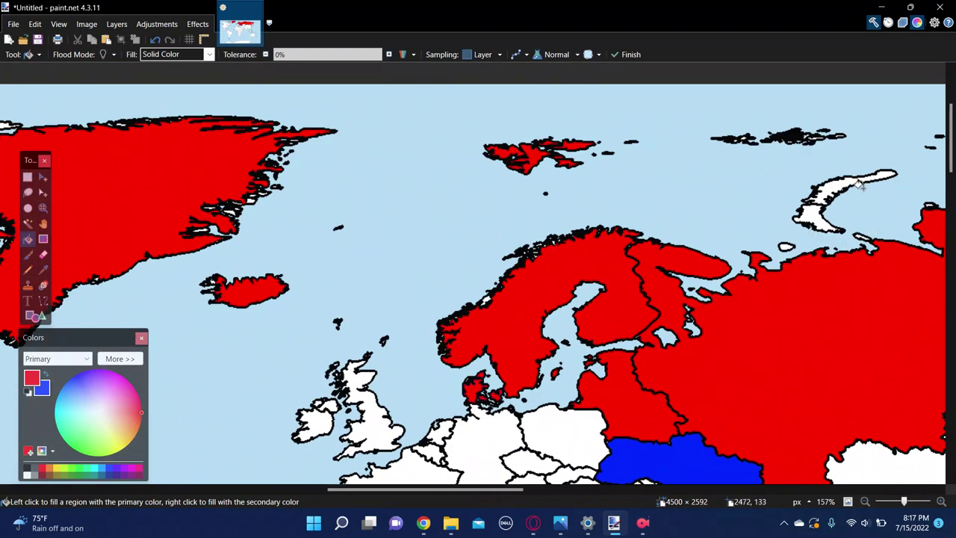
{"action": "scroll", "coordinate": [709, 336], "scroll_direction": "down", "scroll_amount": 4}
{"action": "scroll", "coordinate": [749, 161], "scroll_direction": "up", "scroll_amount": 5}
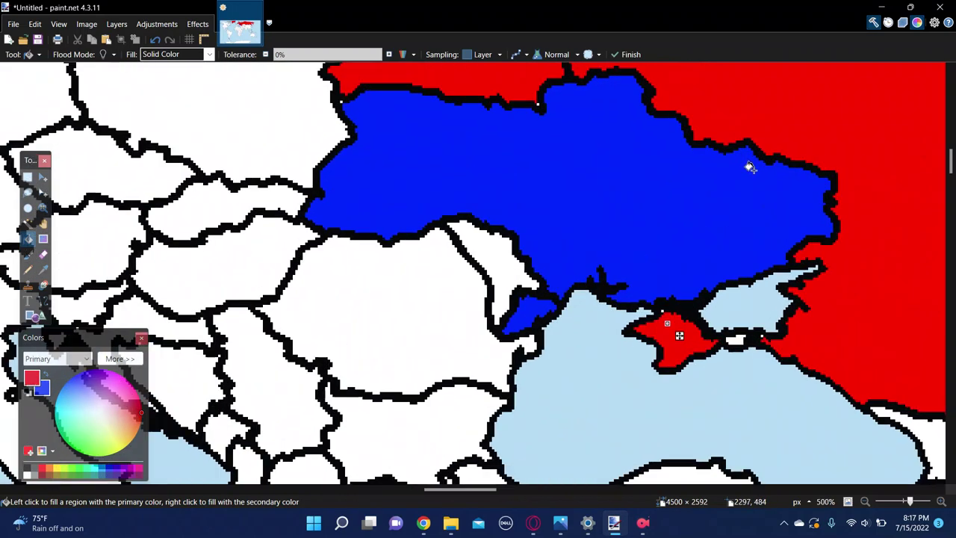
{"action": "key", "text": "b"}
{"action": "scroll", "coordinate": [741, 224], "scroll_direction": "up", "scroll_amount": 2}
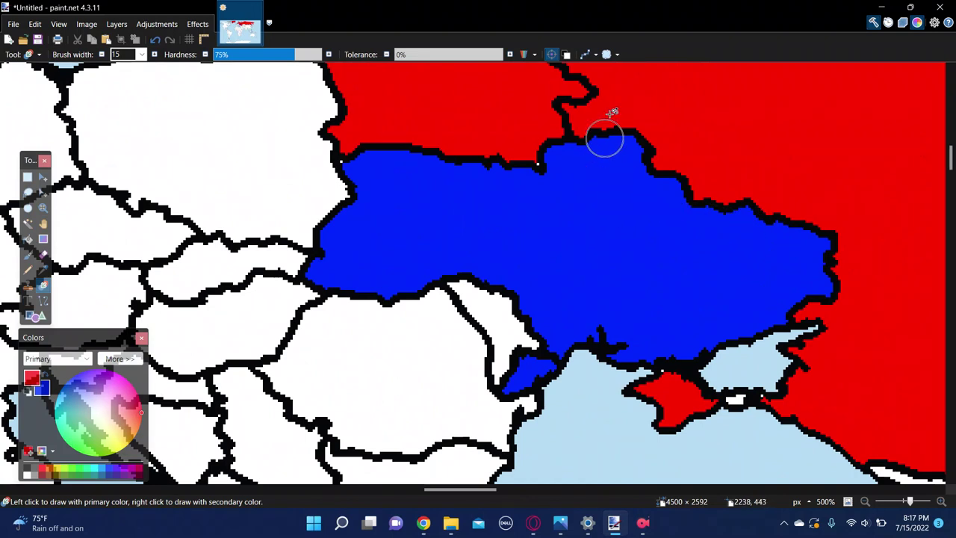
{"action": "mouse_move", "coordinate": [348, 155]}
{"action": "left_mouse_down"}
{"action": "mouse_move", "coordinate": [380, 172]}
{"action": "mouse_move", "coordinate": [431, 163]}
{"action": "mouse_move", "coordinate": [537, 174]}
{"action": "mouse_move", "coordinate": [626, 140]}
{"action": "mouse_move", "coordinate": [682, 221]}
{"action": "mouse_move", "coordinate": [728, 215]}
{"action": "mouse_move", "coordinate": [792, 233]}
{"action": "mouse_move", "coordinate": [825, 263]}
{"action": "mouse_move", "coordinate": [796, 312]}
{"action": "left_mouse_up"}
{"action": "mouse_move", "coordinate": [767, 341]}
{"action": "left_mouse_down"}
{"action": "mouse_move", "coordinate": [722, 351]}
{"action": "mouse_move", "coordinate": [784, 299]}
{"action": "mouse_move", "coordinate": [788, 237]}
{"action": "left_mouse_up"}
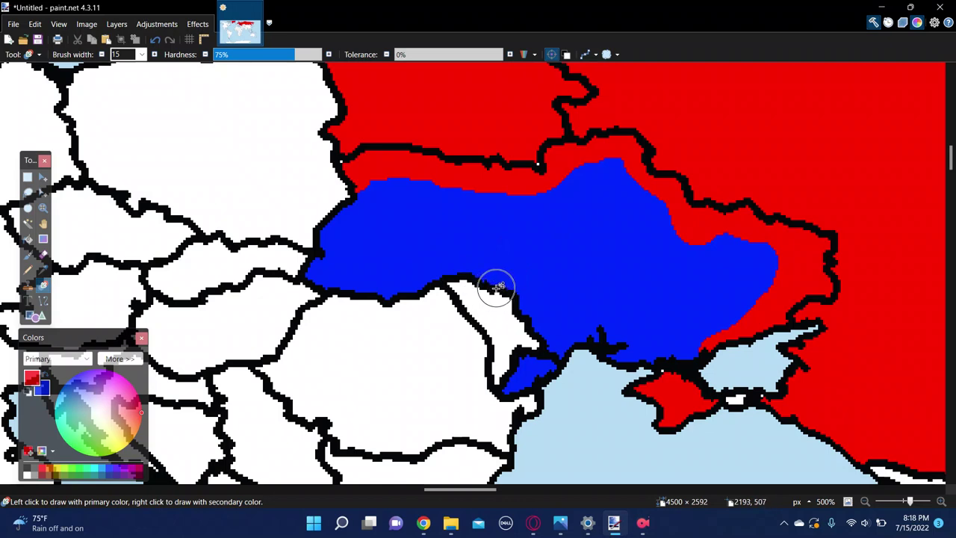
Reduce the brush width to 4 and recolor a thin red strip along Moldova's eastern edge
{"action": "scroll", "coordinate": [497, 306], "scroll_direction": "up", "scroll_amount": 4}
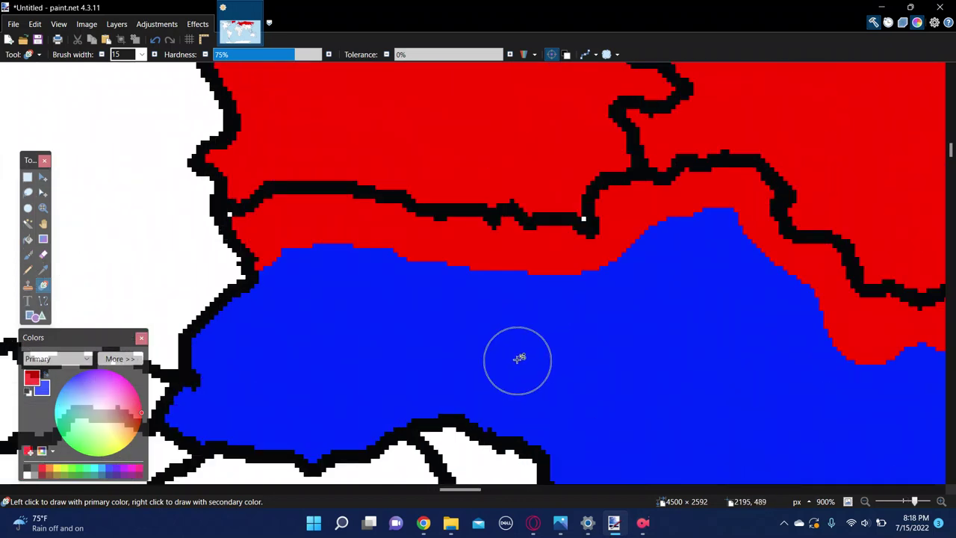
{"action": "scroll", "coordinate": [516, 348], "scroll_direction": "up", "scroll_amount": 3}
{"action": "scroll", "coordinate": [521, 219], "scroll_direction": "down", "scroll_amount": 3}
{"action": "key", "text": "bracketleft"}
{"action": "key", "text": "bracketleft"}
{"action": "key", "text": "bracketleft"}
{"action": "key", "text": "bracketleft"}
{"action": "key", "text": "bracketleft"}
{"action": "key", "text": "bracketleft"}
{"action": "key", "text": "bracketleft"}
{"action": "key", "text": "bracketleft"}
{"action": "key", "text": "bracketleft"}
{"action": "key", "text": "bracketleft"}
{"action": "mouse_move", "coordinate": [432, 186]}
{"action": "left_mouse_down"}
{"action": "mouse_move", "coordinate": [418, 183]}
{"action": "mouse_move", "coordinate": [537, 233]}
{"action": "mouse_move", "coordinate": [551, 272]}
{"action": "mouse_move", "coordinate": [601, 328]}
{"action": "mouse_move", "coordinate": [571, 330]}
{"action": "mouse_move", "coordinate": [545, 350]}
{"action": "left_mouse_up"}
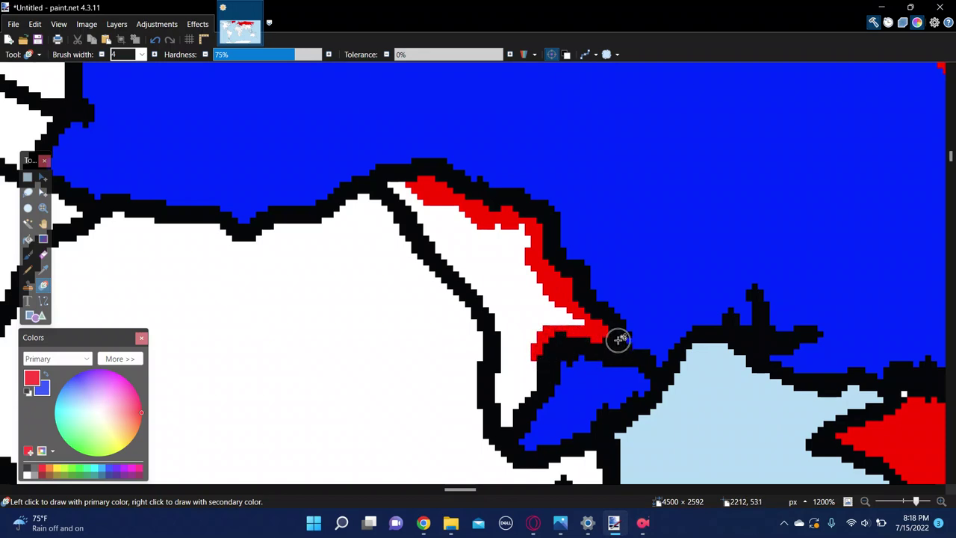
Recolor a red band along Ukraine's side of the Moldovan border and turn Ukraine's southwestern coastal corner red at brush width 7
{"action": "scroll", "coordinate": [620, 340], "scroll_direction": "down", "scroll_amount": 5}
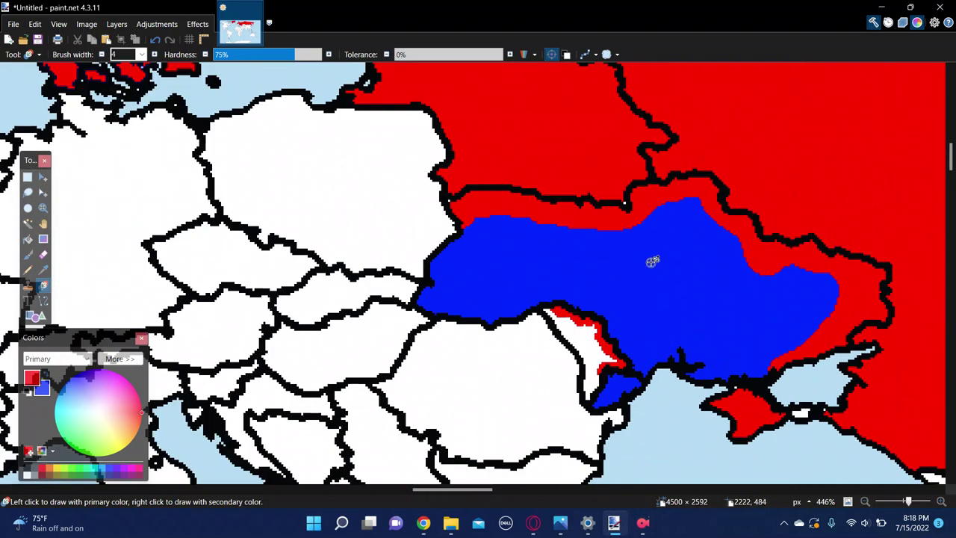
{"action": "scroll", "coordinate": [642, 259], "scroll_direction": "up", "scroll_amount": 4}
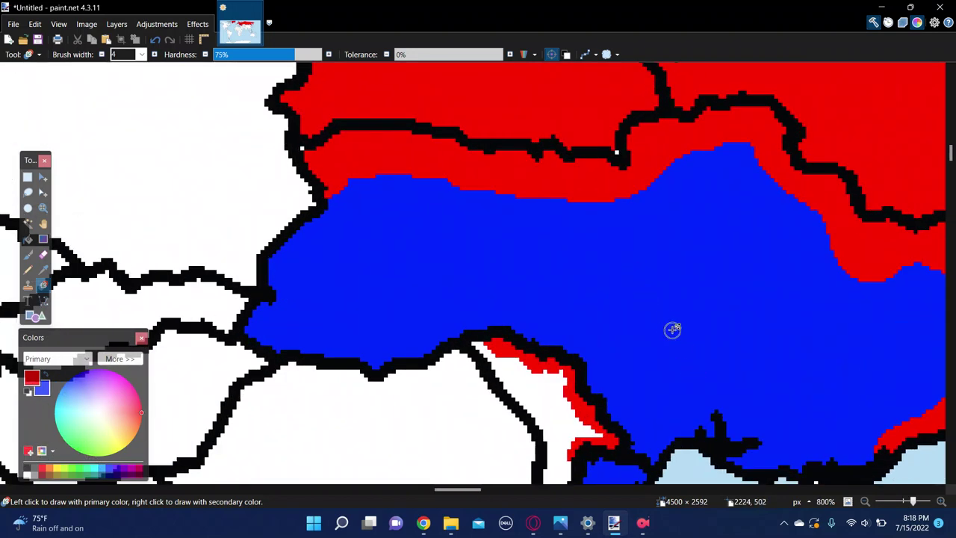
{"action": "mouse_move", "coordinate": [525, 324]}
{"action": "left_mouse_down"}
{"action": "mouse_move", "coordinate": [512, 333]}
{"action": "mouse_move", "coordinate": [575, 351]}
{"action": "mouse_move", "coordinate": [637, 436]}
{"action": "mouse_move", "coordinate": [599, 469]}
{"action": "left_mouse_up"}
{"action": "scroll", "coordinate": [609, 472], "scroll_direction": "down", "scroll_amount": 4}
{"action": "scroll", "coordinate": [617, 348], "scroll_direction": "up", "scroll_amount": 2}
{"action": "mouse_move", "coordinate": [599, 294]}
{"action": "left_mouse_down"}
{"action": "mouse_move", "coordinate": [583, 298]}
{"action": "mouse_move", "coordinate": [626, 292]}
{"action": "left_mouse_up"}
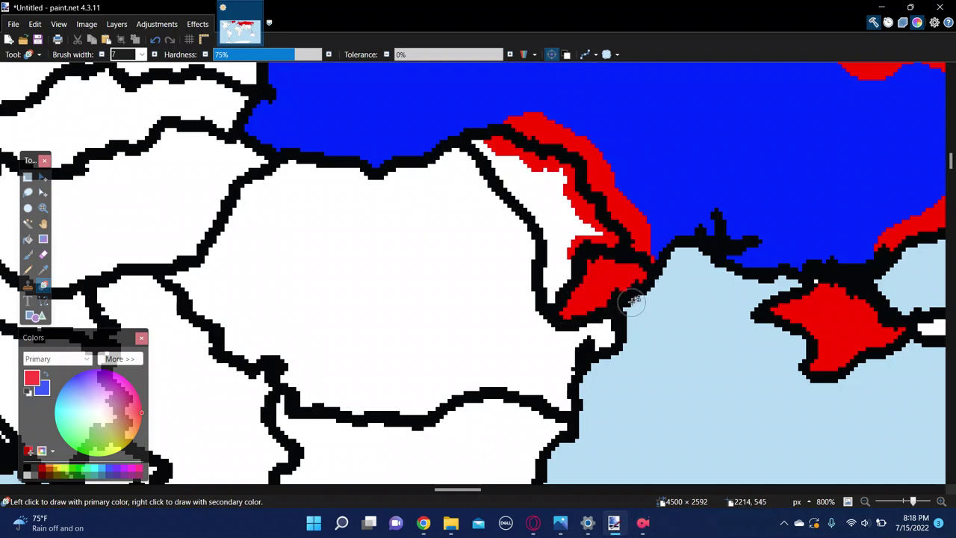
Set the brush width to 11 and recolor Ukraine's southwestern red band, its southwestern corner and Crimea with the blue secondary color
{"action": "scroll", "coordinate": [635, 321], "scroll_direction": "up", "scroll_amount": 2}
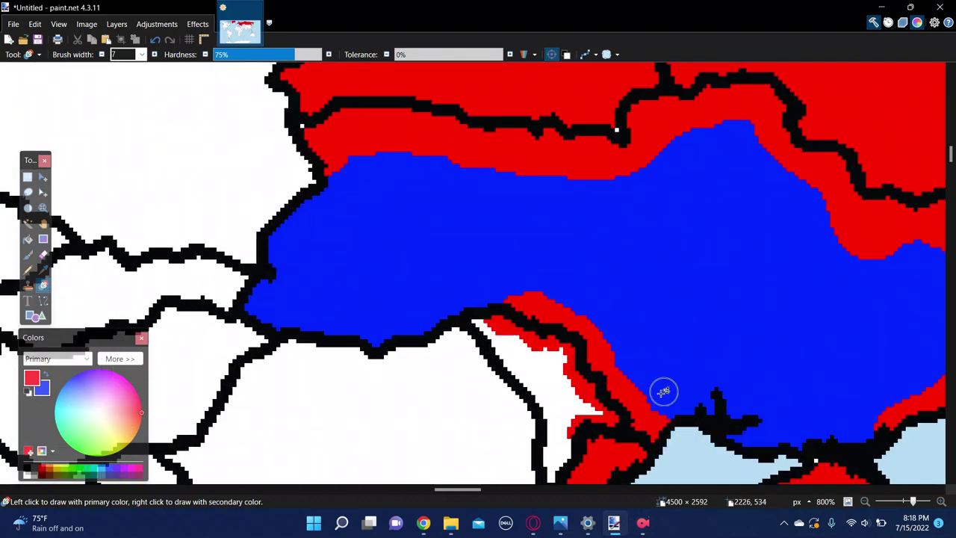
{"action": "key", "text": "bracketright"}
{"action": "key", "text": "bracketright"}
{"action": "key", "text": "bracketright"}
{"action": "key", "text": "bracketright"}
{"action": "mouse_move", "coordinate": [550, 264]}
{"action": "left_mouse_down"}
{"action": "mouse_move", "coordinate": [537, 295]}
{"action": "mouse_move", "coordinate": [521, 294]}
{"action": "mouse_move", "coordinate": [614, 349]}
{"action": "mouse_move", "coordinate": [613, 430]}
{"action": "mouse_move", "coordinate": [684, 418]}
{"action": "left_mouse_up"}
{"action": "scroll", "coordinate": [615, 454], "scroll_direction": "down", "scroll_amount": 1}
{"action": "scroll", "coordinate": [680, 246], "scroll_direction": "down", "scroll_amount": 1}
{"action": "scroll", "coordinate": [650, 273], "scroll_direction": "up", "scroll_amount": 1}
{"action": "mouse_move", "coordinate": [807, 362]}
{"action": "left_mouse_down"}
{"action": "mouse_move", "coordinate": [847, 348]}
{"action": "mouse_move", "coordinate": [862, 401]}
{"action": "left_mouse_up"}
Recolor the remaining red along the Moldovan border and the strip inside eastern Moldova with blue
{"action": "scroll", "coordinate": [698, 355], "scroll_direction": "up", "scroll_amount": 1}
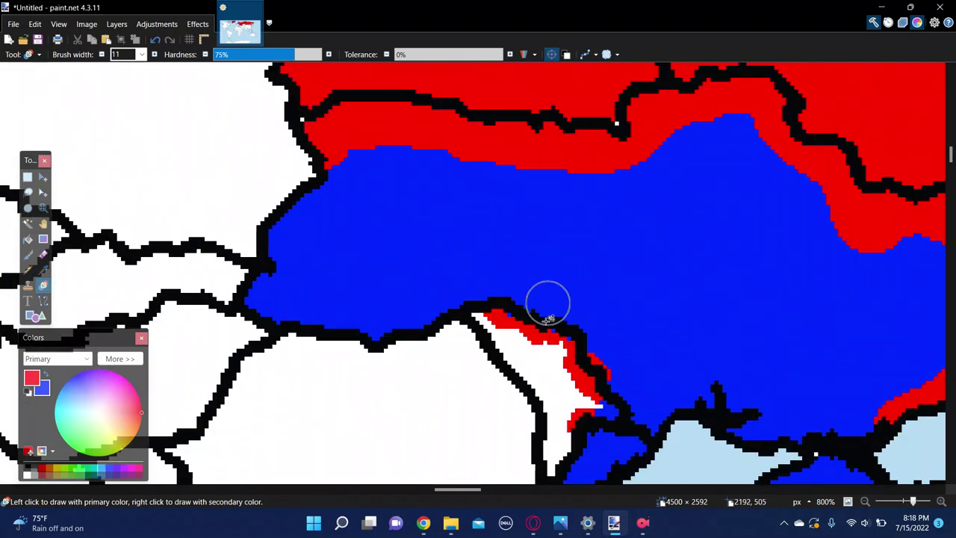
{"action": "mouse_move", "coordinate": [548, 301]}
{"action": "left_mouse_down"}
{"action": "mouse_move", "coordinate": [551, 337]}
{"action": "mouse_move", "coordinate": [480, 310]}
{"action": "left_mouse_up"}
{"action": "mouse_move", "coordinate": [617, 432]}
{"action": "left_mouse_down"}
{"action": "mouse_move", "coordinate": [576, 373]}
{"action": "mouse_move", "coordinate": [602, 367]}
{"action": "mouse_move", "coordinate": [587, 426]}
{"action": "mouse_move", "coordinate": [582, 359]}
{"action": "left_mouse_up"}
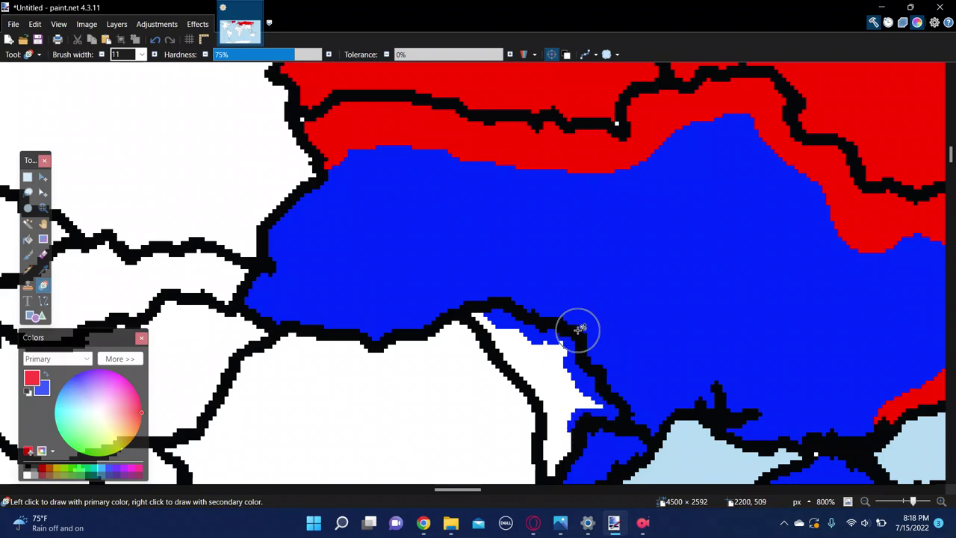
Set the brush width to 14 and recolor a wider red band across northern and eastern Ukraine and over most of Crimea
{"action": "scroll", "coordinate": [604, 311], "scroll_direction": "down", "scroll_amount": 5}
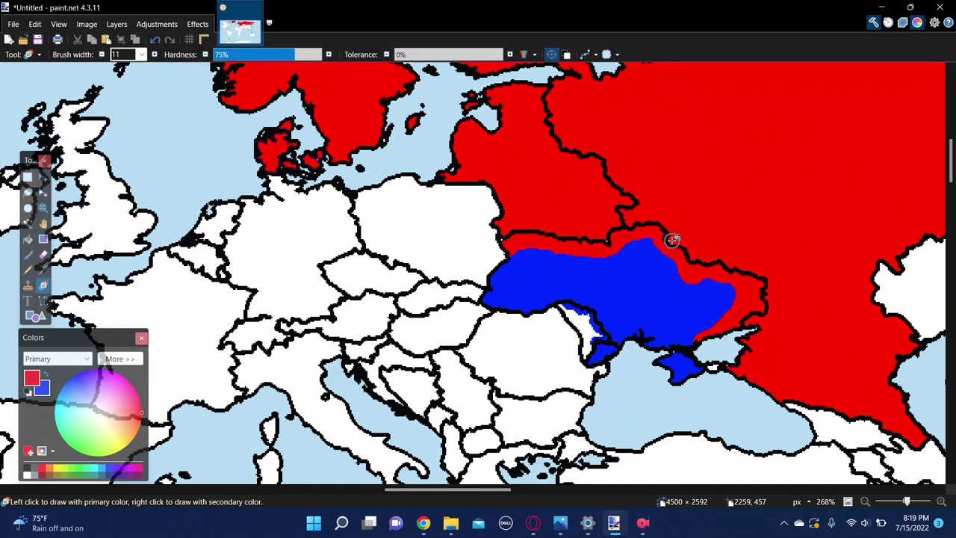
{"action": "scroll", "coordinate": [672, 239], "scroll_direction": "up", "scroll_amount": 2}
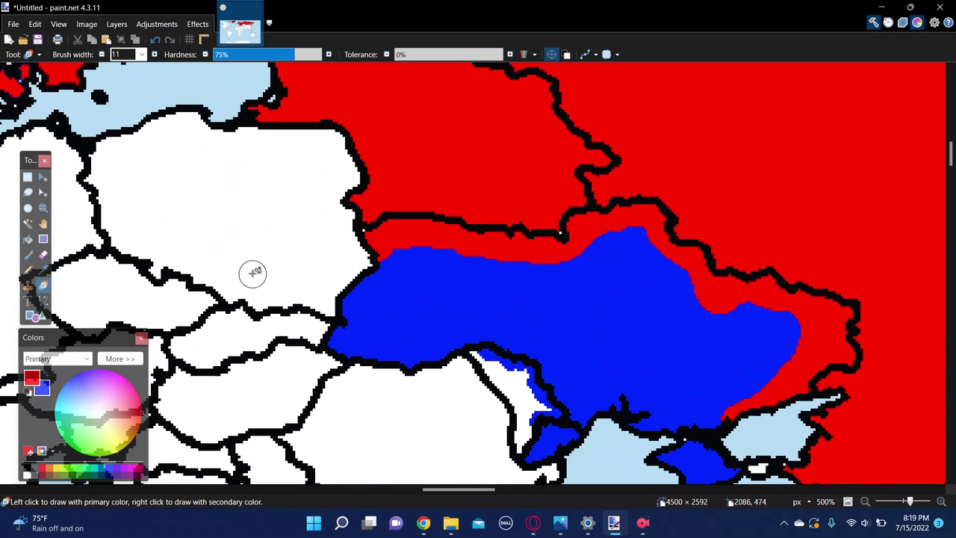
{"action": "key", "text": "bracketright"}
{"action": "key", "text": "bracketright"}
{"action": "key", "text": "bracketright"}
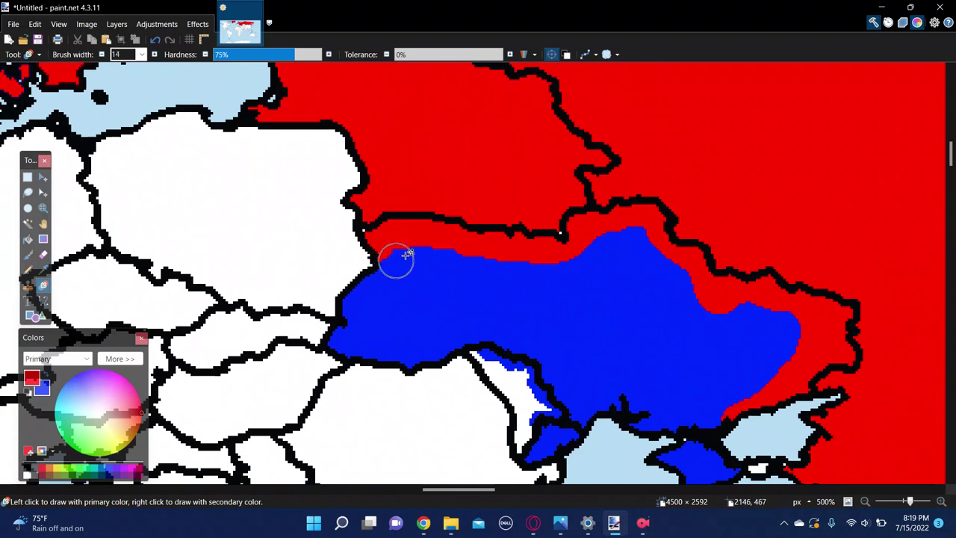
{"action": "left_click", "coordinate": [409, 258]}
{"action": "mouse_move", "coordinate": [410, 258]}
{"action": "left_mouse_down"}
{"action": "mouse_move", "coordinate": [335, 284]}
{"action": "mouse_move", "coordinate": [448, 251]}
{"action": "mouse_move", "coordinate": [440, 247]}
{"action": "mouse_move", "coordinate": [529, 267]}
{"action": "mouse_move", "coordinate": [624, 238]}
{"action": "mouse_move", "coordinate": [736, 303]}
{"action": "mouse_move", "coordinate": [669, 430]}
{"action": "mouse_move", "coordinate": [784, 353]}
{"action": "mouse_move", "coordinate": [731, 390]}
{"action": "mouse_move", "coordinate": [699, 461]}
{"action": "left_mouse_up"}
Recolor the leftover blue spots in Crimea and northern Ukraine red and extend the red area further into central Ukraine
{"action": "scroll", "coordinate": [699, 462], "scroll_direction": "down", "scroll_amount": 3}
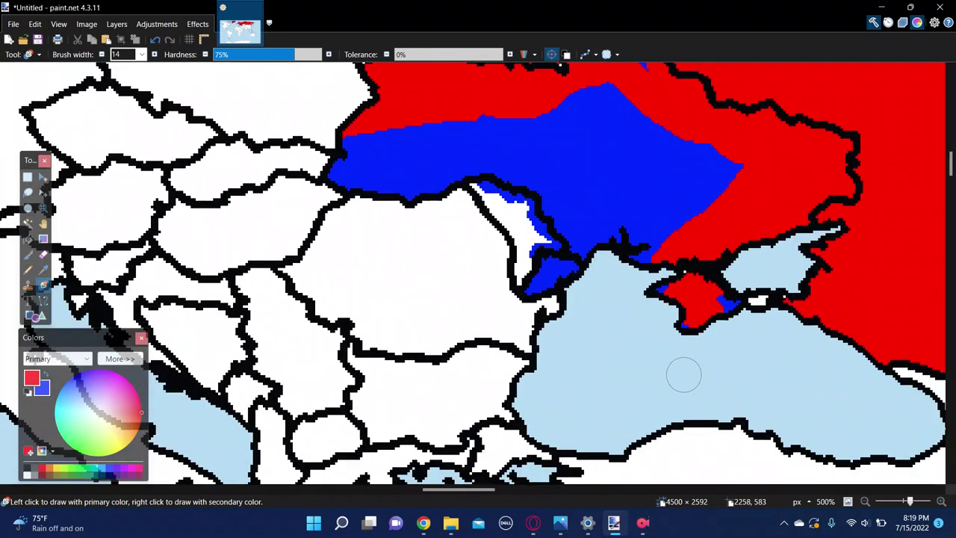
{"action": "left_click_drag", "start_coordinate": [721, 302], "coordinate": [747, 301]}
{"action": "scroll", "coordinate": [710, 301], "scroll_direction": "up", "scroll_amount": 2}
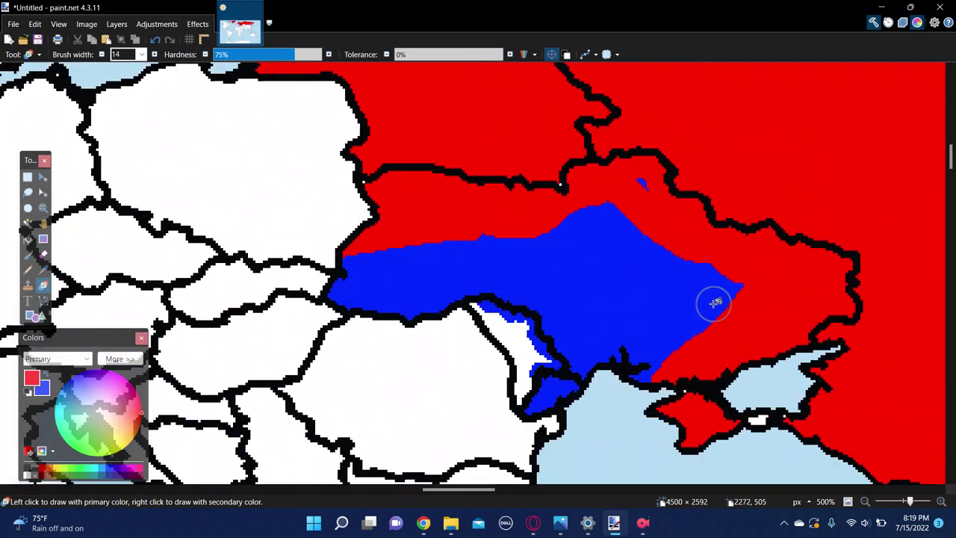
{"action": "mouse_move", "coordinate": [640, 179]}
{"action": "left_mouse_down"}
{"action": "mouse_move", "coordinate": [595, 195]}
{"action": "mouse_move", "coordinate": [606, 216]}
{"action": "mouse_move", "coordinate": [676, 241]}
{"action": "mouse_move", "coordinate": [730, 284]}
{"action": "mouse_move", "coordinate": [646, 392]}
{"action": "mouse_move", "coordinate": [668, 340]}
{"action": "mouse_move", "coordinate": [620, 224]}
{"action": "mouse_move", "coordinate": [713, 290]}
{"action": "left_mouse_up"}
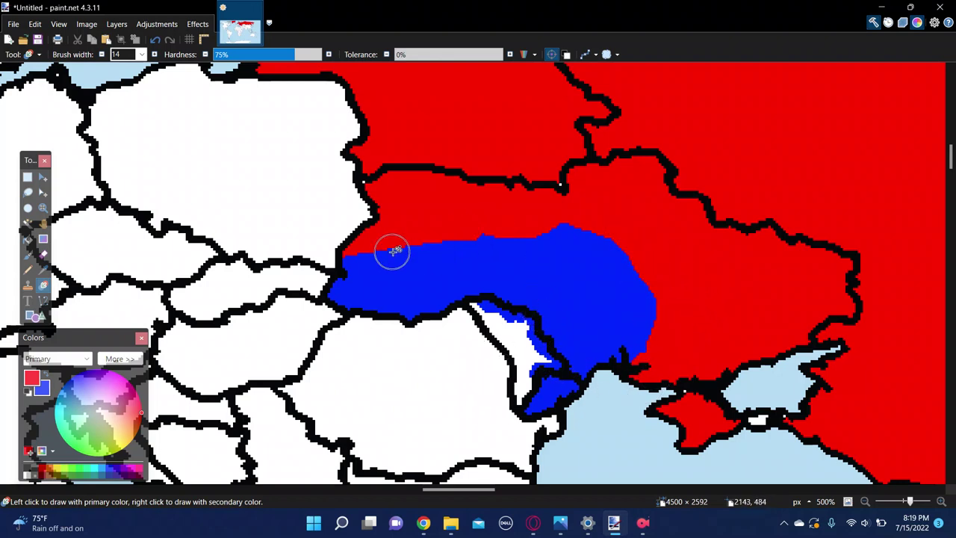
{"action": "mouse_move", "coordinate": [588, 243]}
{"action": "left_mouse_down"}
{"action": "mouse_move", "coordinate": [540, 209]}
{"action": "mouse_move", "coordinate": [615, 249]}
{"action": "mouse_move", "coordinate": [591, 218]}
{"action": "left_mouse_up"}
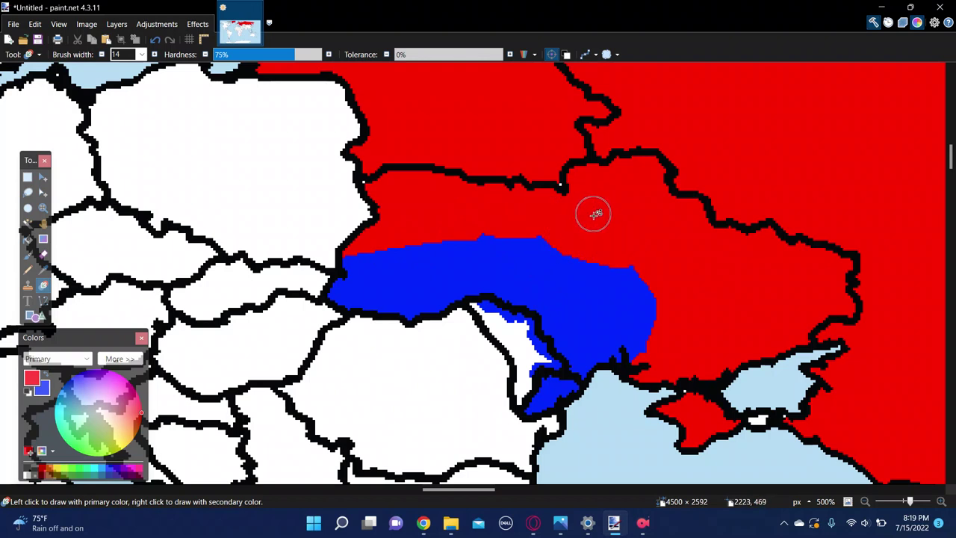
Fill the rest of Ukraine, its southwestern corner and the blue strip in eastern Moldova with red using the Paint Bucket
{"action": "key", "text": "f"}
{"action": "left_click", "coordinate": [553, 295]}
{"action": "left_click", "coordinate": [553, 385]}
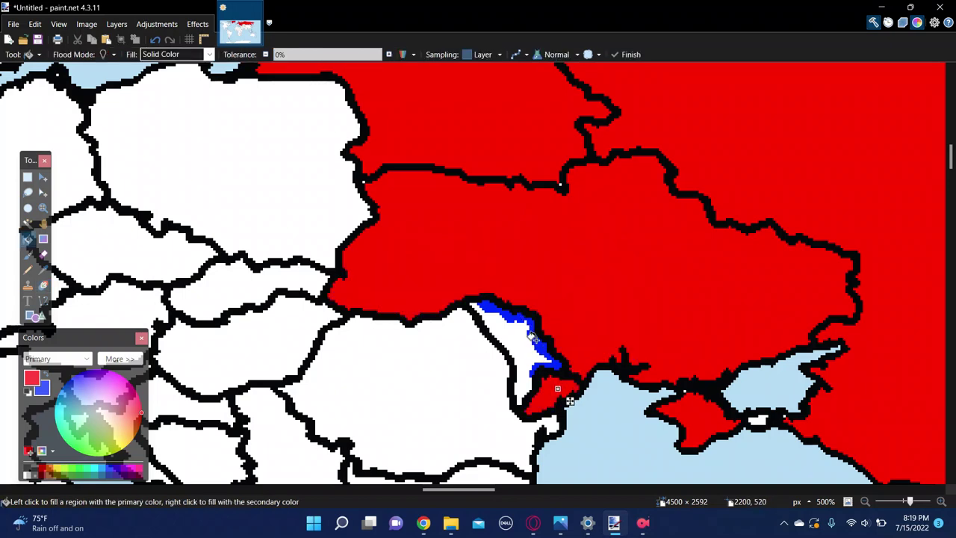
{"action": "left_click", "coordinate": [539, 348]}
Paint over the border between Belarus and Ukraine with the red Paintbrush at width 14
{"action": "scroll", "coordinate": [616, 322], "scroll_direction": "up", "scroll_amount": 3}
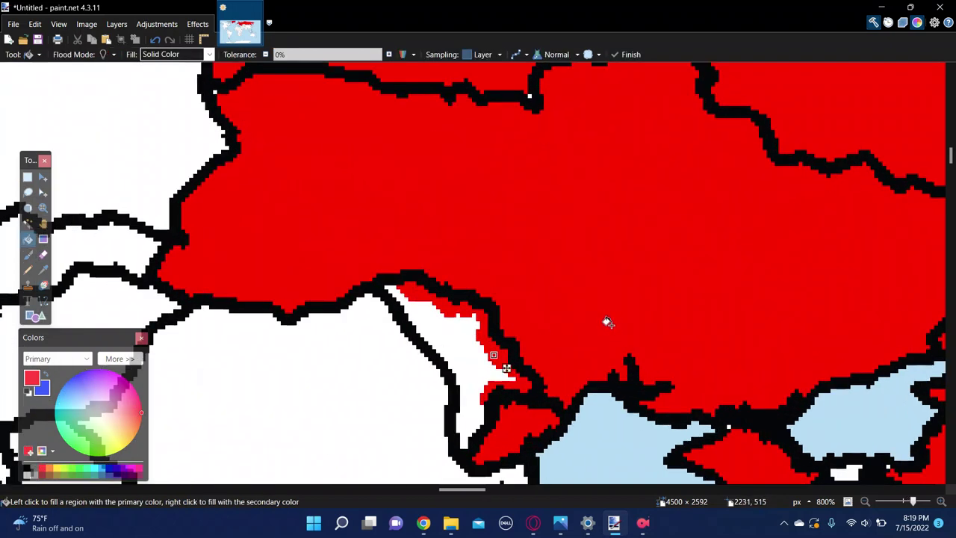
{"action": "scroll", "coordinate": [589, 305], "scroll_direction": "down", "scroll_amount": 5}
{"action": "scroll", "coordinate": [582, 283], "scroll_direction": "up", "scroll_amount": 4}
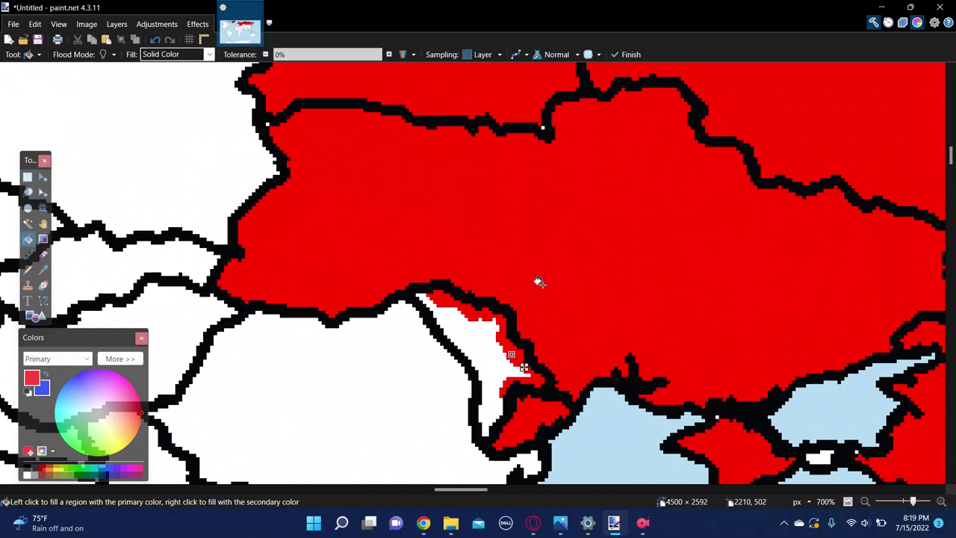
{"action": "key", "text": "b"}
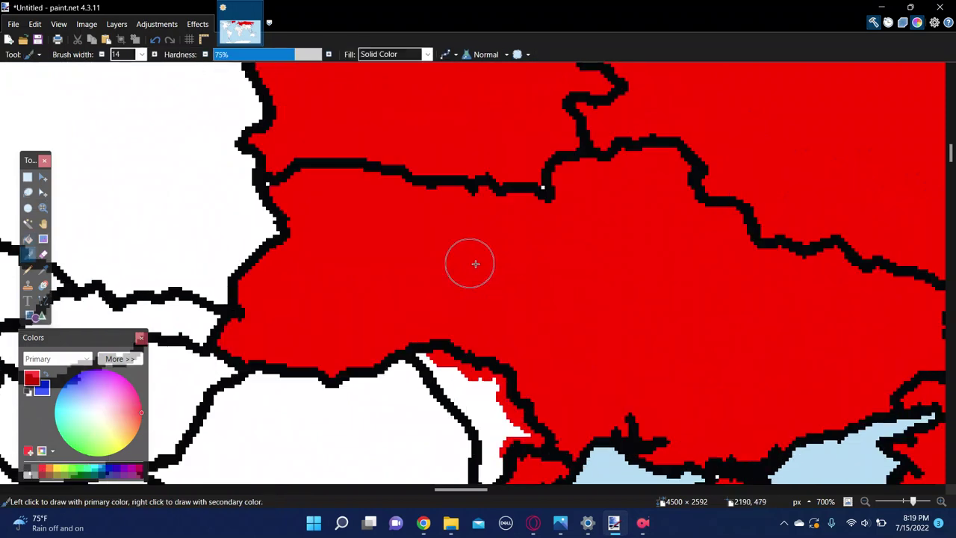
{"action": "scroll", "coordinate": [508, 275], "scroll_direction": "up", "scroll_amount": 2}
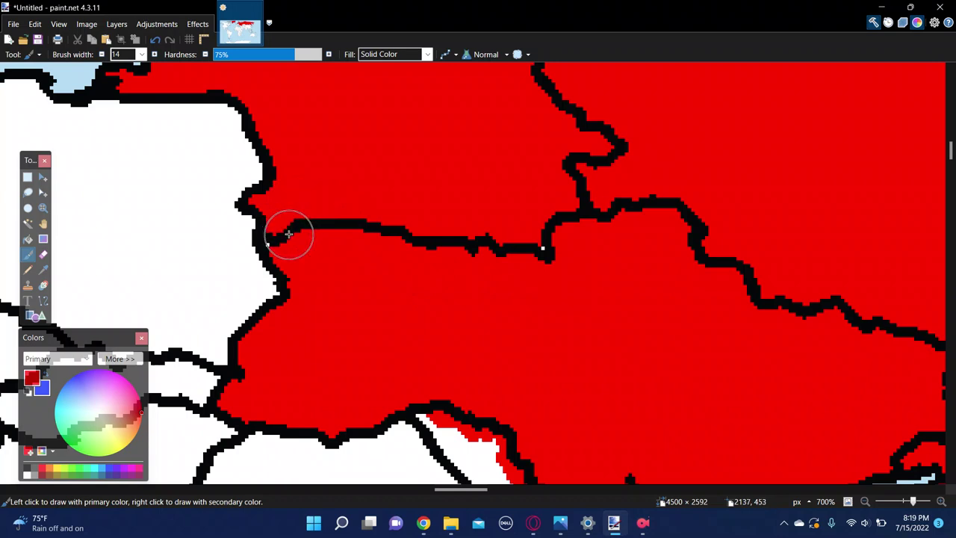
{"action": "mouse_move", "coordinate": [292, 229]}
{"action": "left_mouse_down"}
{"action": "mouse_move", "coordinate": [359, 227]}
{"action": "mouse_move", "coordinate": [436, 254]}
{"action": "mouse_move", "coordinate": [516, 264]}
{"action": "mouse_move", "coordinate": [471, 239]}
{"action": "mouse_move", "coordinate": [537, 249]}
{"action": "mouse_move", "coordinate": [546, 221]}
{"action": "mouse_move", "coordinate": [565, 228]}
{"action": "left_mouse_up"}
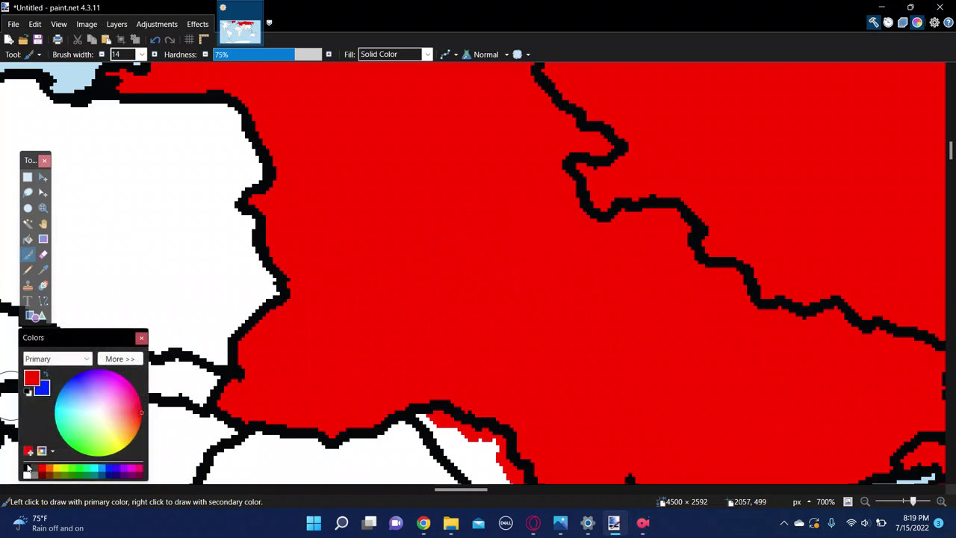
Draw a new black border at brush width 3 through eastern Ukraine, from the Black Sea coast up to the Russian border near Belarus
{"action": "left_click", "coordinate": [27, 468]}
{"action": "key", "text": "bracketleft"}
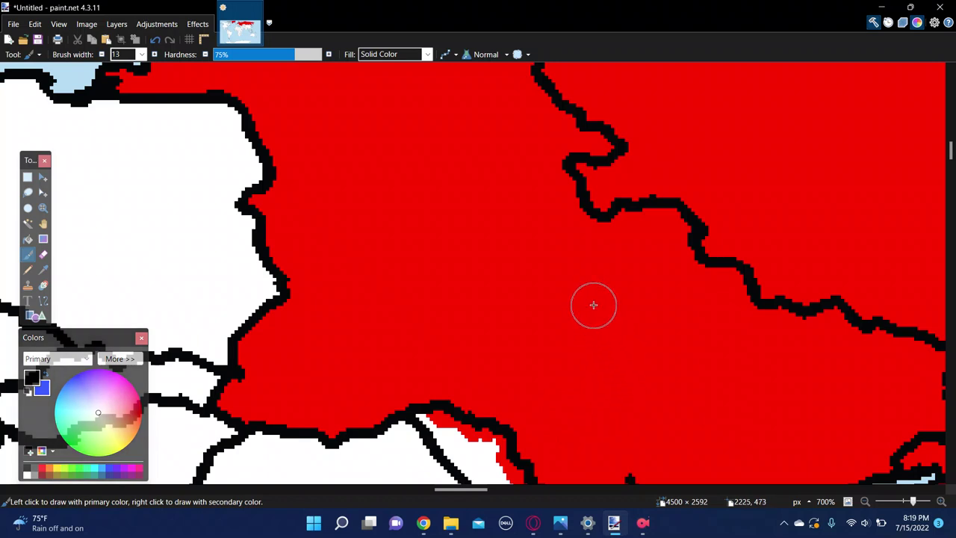
{"action": "key", "text": "bracketleft"}
{"action": "key", "text": "bracketleft"}
{"action": "key", "text": "bracketleft"}
{"action": "key", "text": "bracketleft"}
{"action": "key", "text": "bracketleft"}
{"action": "key", "text": "bracketleft"}
{"action": "key", "text": "bracketleft"}
{"action": "key", "text": "bracketleft"}
{"action": "key", "text": "bracketleft"}
{"action": "key", "text": "bracketleft"}
{"action": "key", "text": "bracketleft"}
{"action": "key", "text": "bracketleft"}
{"action": "scroll", "coordinate": [603, 216], "scroll_direction": "down", "scroll_amount": 2}
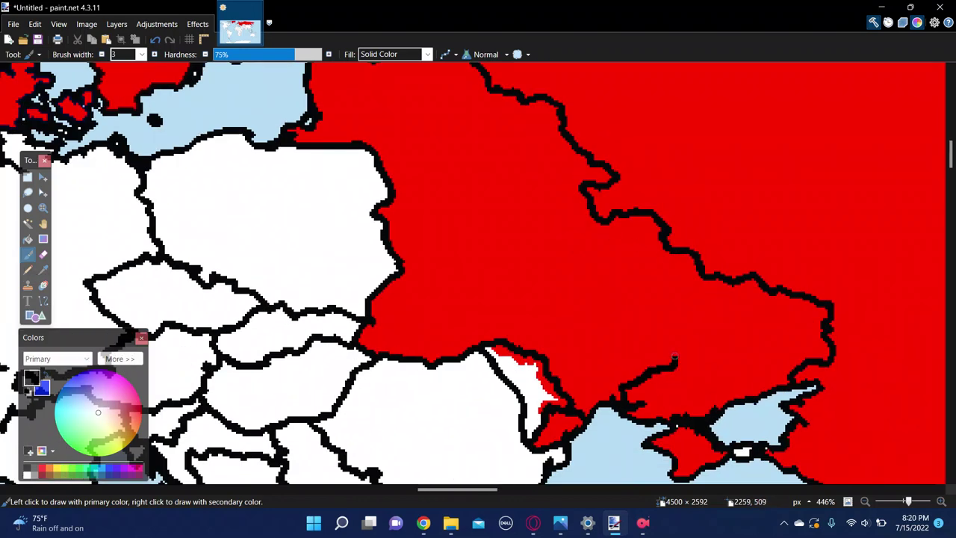
{"action": "left_click_drag", "start_coordinate": [674, 307], "coordinate": [648, 264]}
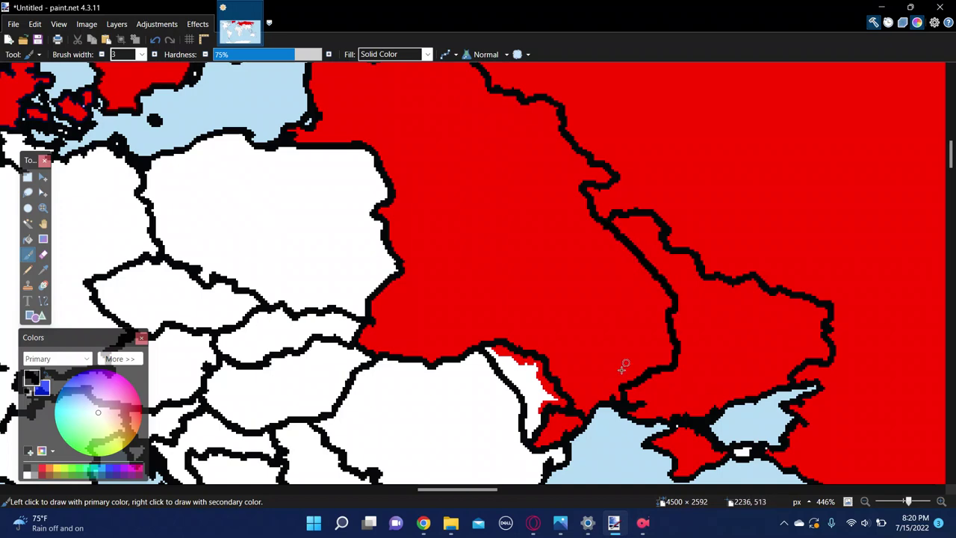
Draw a black border along the white edge of the red strip in eastern Moldova and paint the old Moldova–Ukraine border red
{"action": "scroll", "coordinate": [620, 371], "scroll_direction": "up", "scroll_amount": 3}
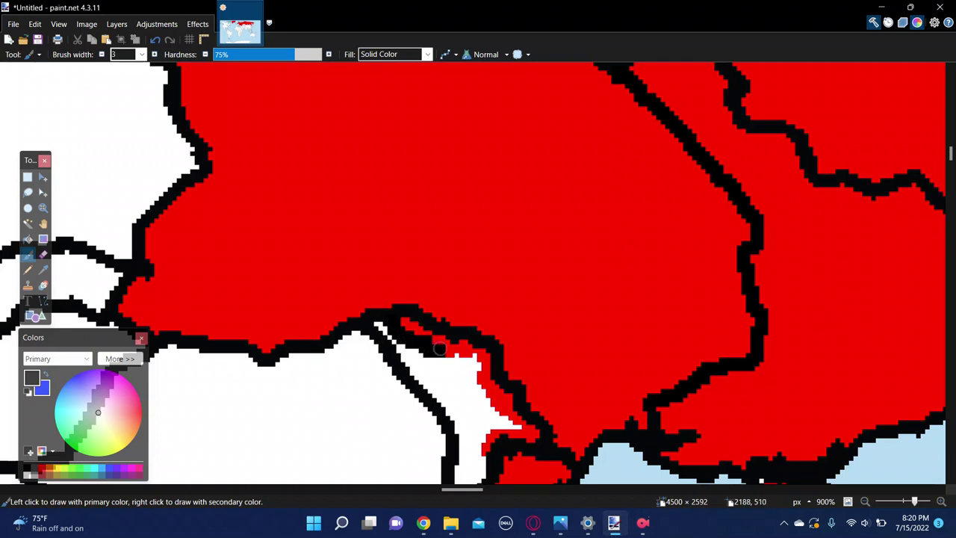
{"action": "left_click_drag", "start_coordinate": [442, 350], "coordinate": [485, 392]}
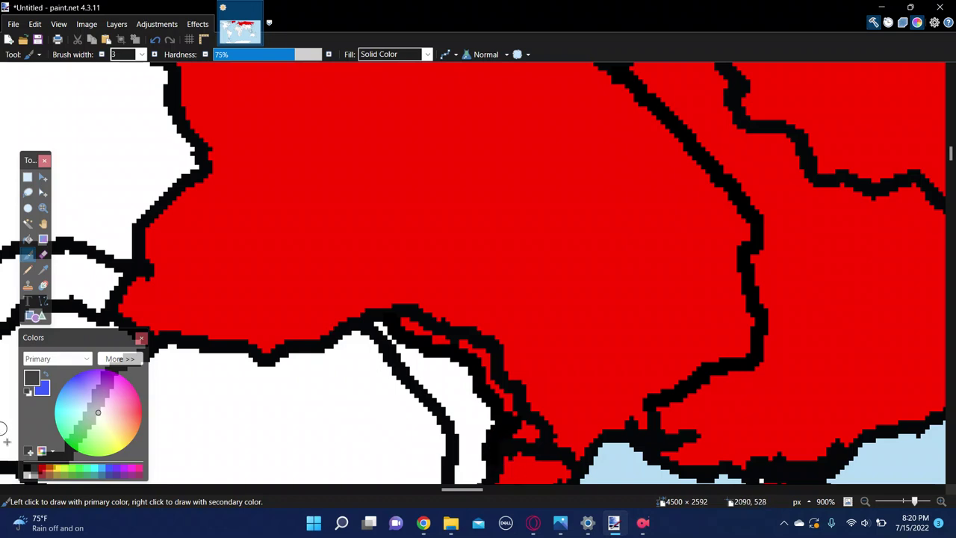
{"action": "left_click", "coordinate": [42, 469]}
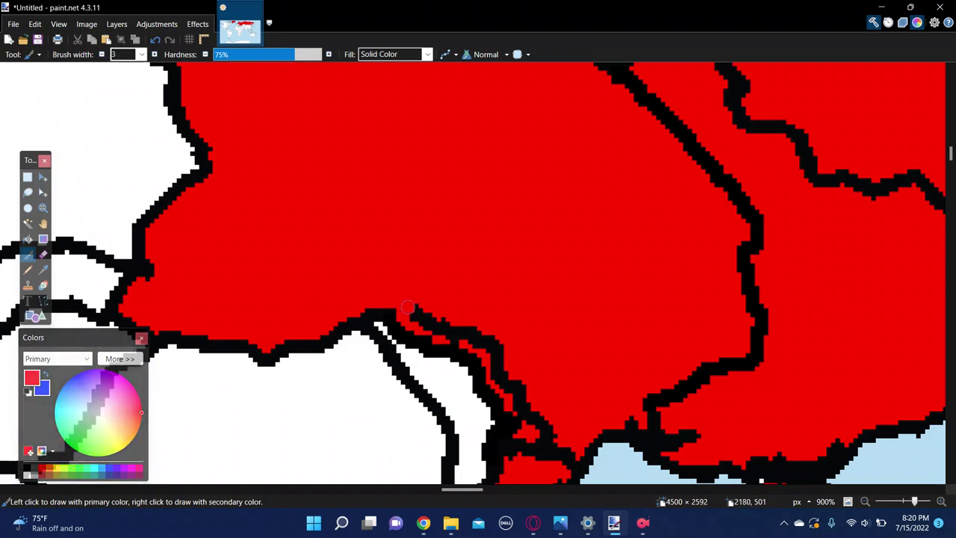
{"action": "left_click_drag", "start_coordinate": [407, 307], "coordinate": [467, 336]}
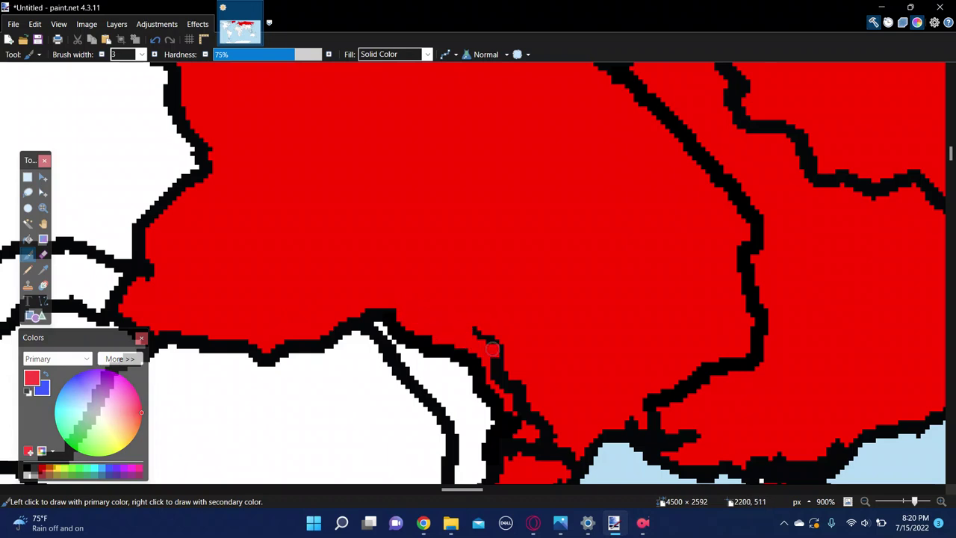
{"action": "left_click_drag", "start_coordinate": [498, 358], "coordinate": [516, 389]}
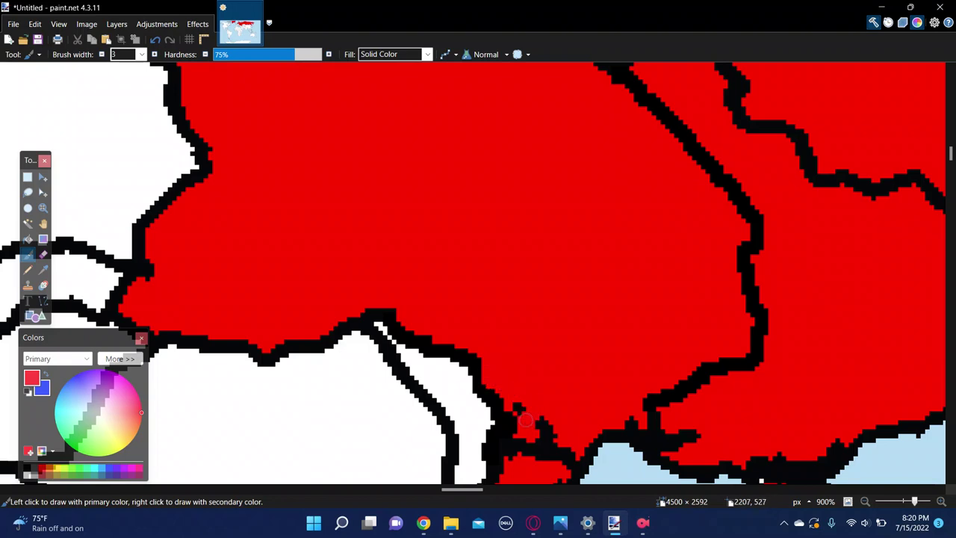
{"action": "left_click_drag", "start_coordinate": [521, 409], "coordinate": [547, 434]}
Paint red over the black line separating Ukraine's southwestern corner from the rest of the country
{"action": "scroll", "coordinate": [554, 373], "scroll_direction": "down", "scroll_amount": 5}
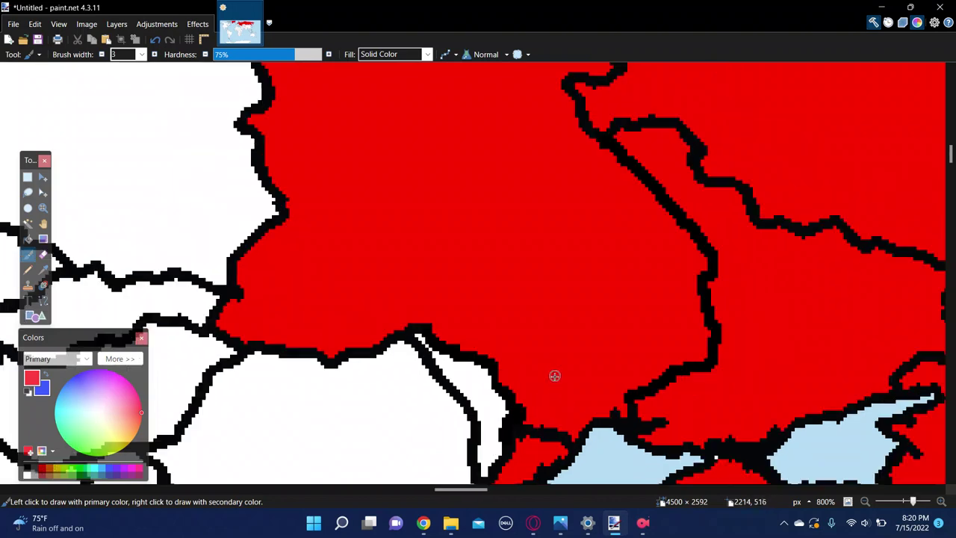
{"action": "scroll", "coordinate": [532, 358], "scroll_direction": "up", "scroll_amount": 5}
{"action": "scroll", "coordinate": [532, 359], "scroll_direction": "up", "scroll_amount": 4}
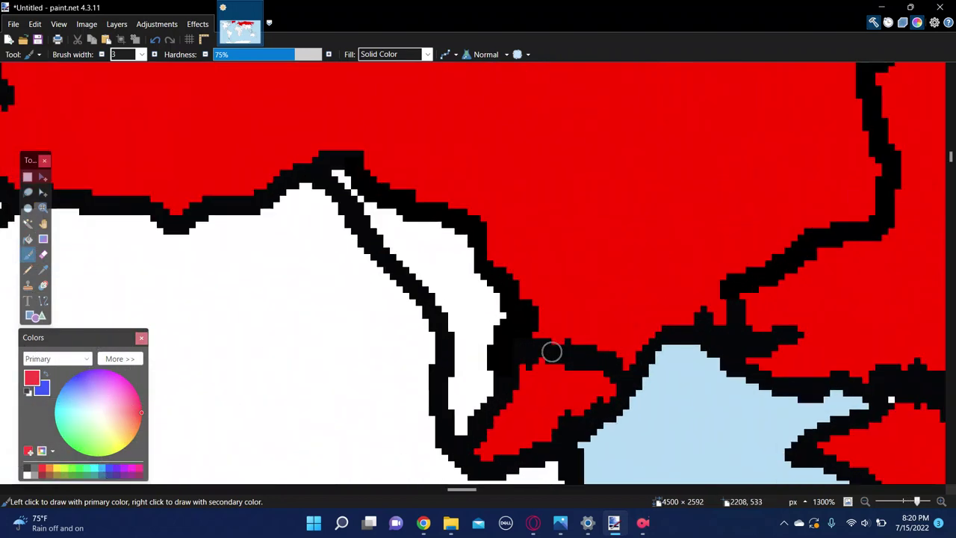
{"action": "left_click_drag", "start_coordinate": [538, 375], "coordinate": [570, 407]}
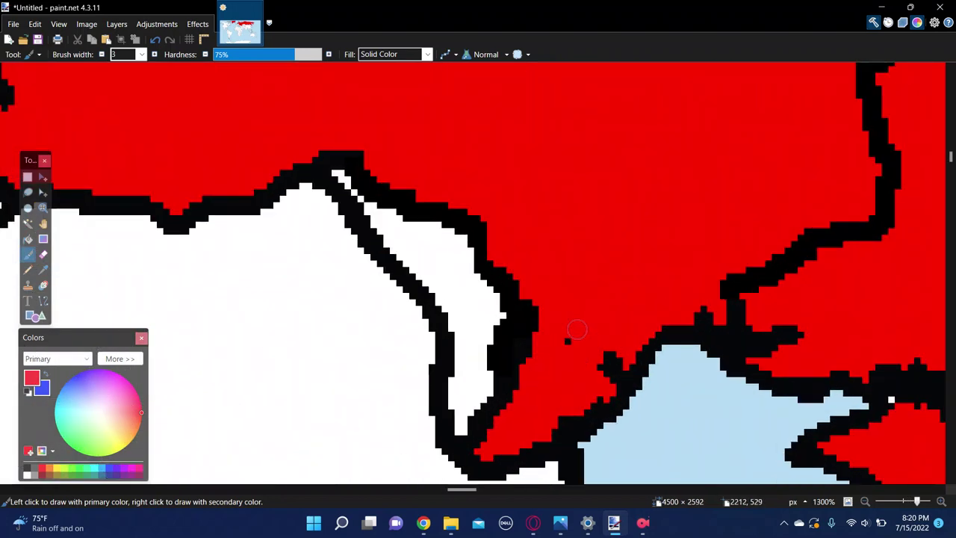
{"action": "scroll", "coordinate": [617, 371], "scroll_direction": "down", "scroll_amount": 15}
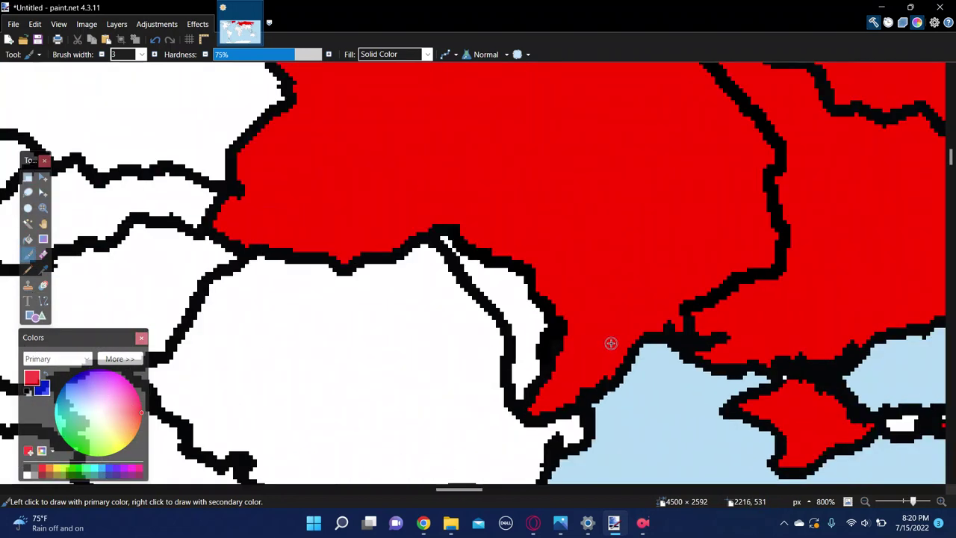
Fill Russia, eastern Ukraine beyond the new border and Crimea with white using the Paint Bucket
{"action": "scroll", "coordinate": [620, 177], "scroll_direction": "down", "scroll_amount": 4}
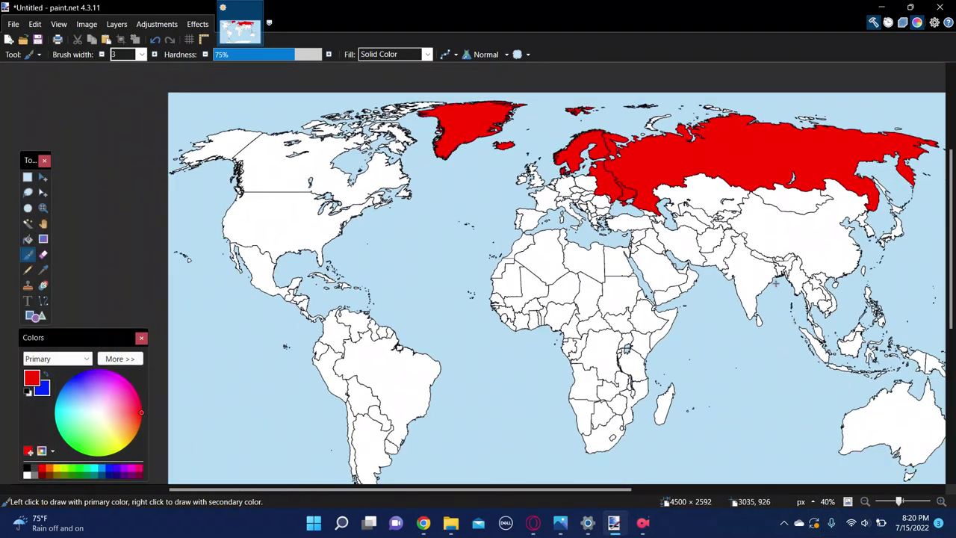
{"action": "scroll", "coordinate": [774, 283], "scroll_direction": "up", "scroll_amount": 4}
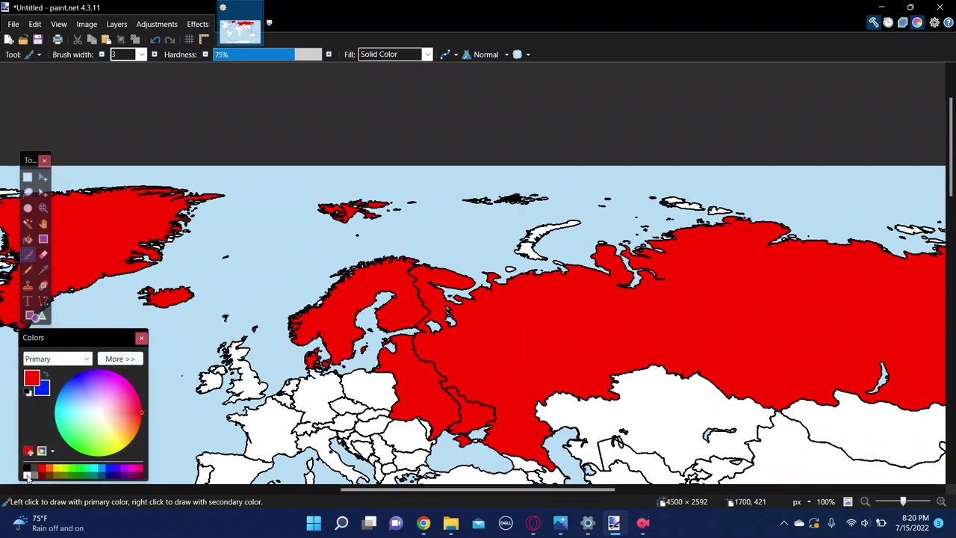
{"action": "left_click", "coordinate": [27, 475]}
{"action": "key", "text": "f"}
{"action": "left_click", "coordinate": [478, 371]}
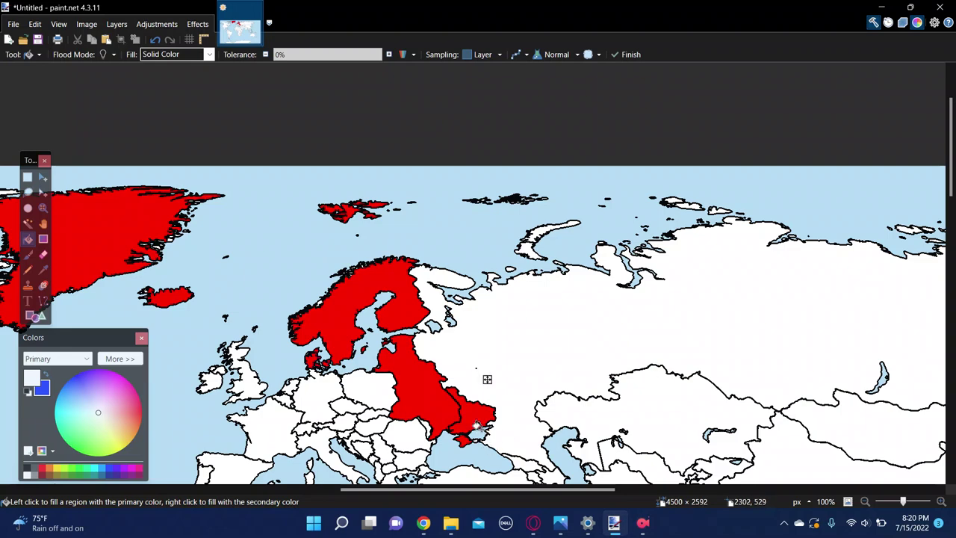
{"action": "scroll", "coordinate": [475, 420], "scroll_direction": "up", "scroll_amount": 2}
{"action": "left_click", "coordinate": [460, 420]}
{"action": "left_click", "coordinate": [460, 459]}
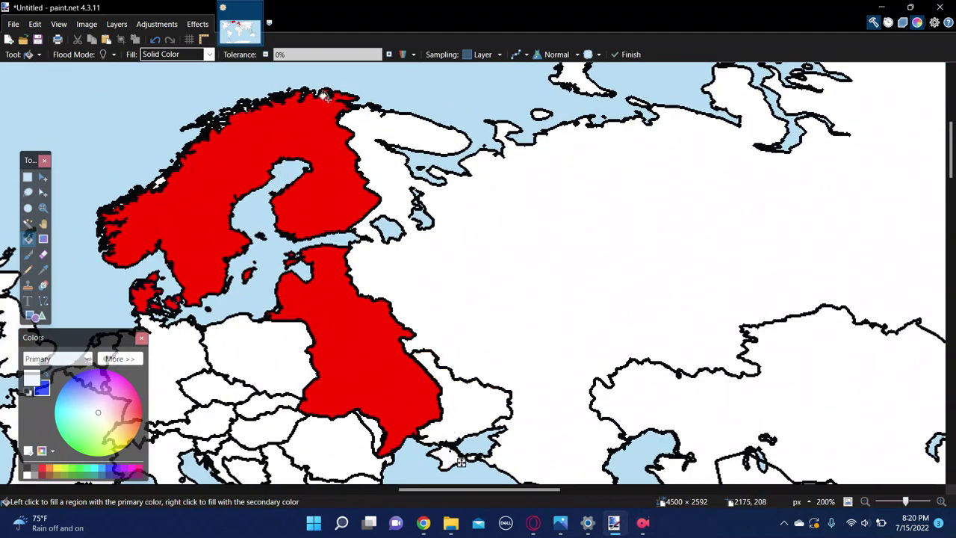
Paint white over the black border between Crimea and mainland Ukraine with the Paintbrush
{"action": "scroll", "coordinate": [423, 218], "scroll_direction": "down", "scroll_amount": 6}
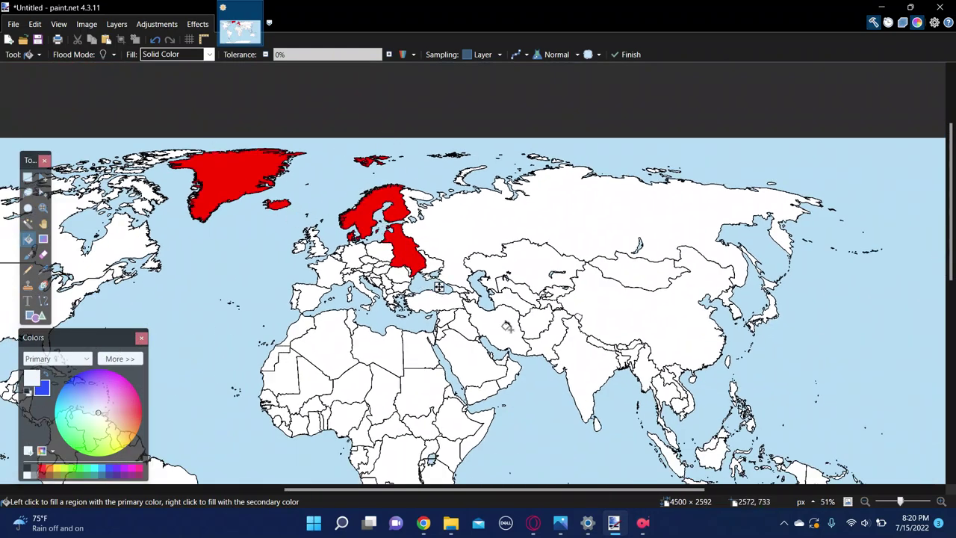
{"action": "scroll", "coordinate": [423, 253], "scroll_direction": "up", "scroll_amount": 5}
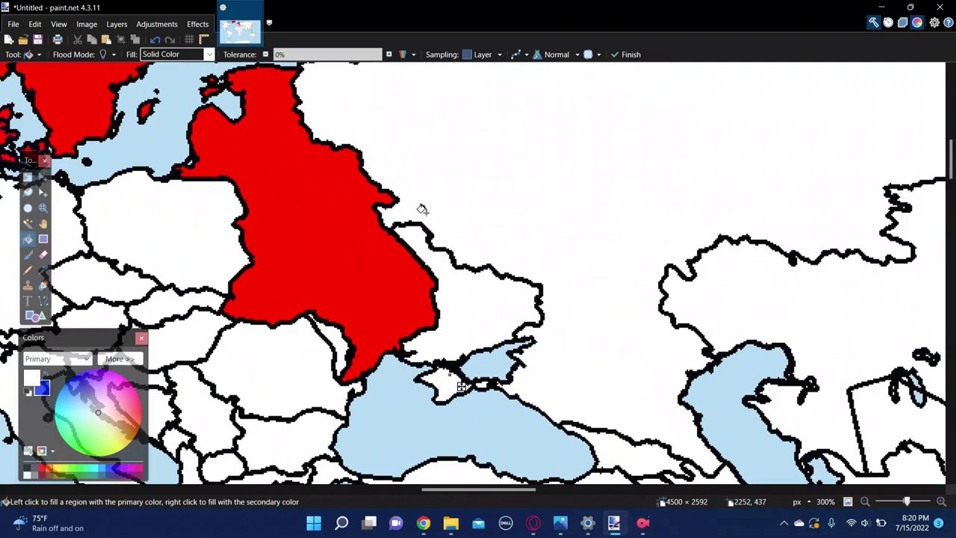
{"action": "key", "text": "b"}
{"action": "scroll", "coordinate": [469, 367], "scroll_direction": "up", "scroll_amount": 3}
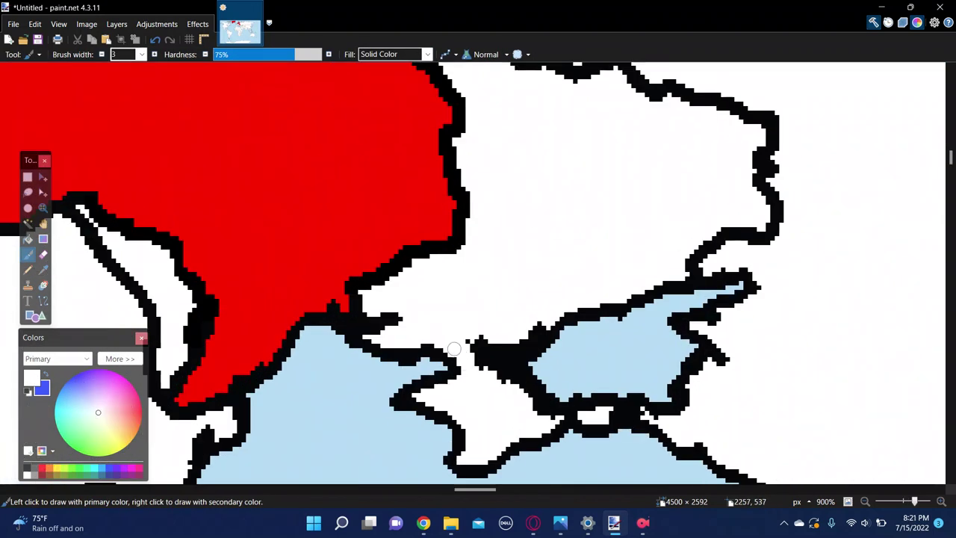
{"action": "left_click_drag", "start_coordinate": [483, 352], "coordinate": [504, 382]}
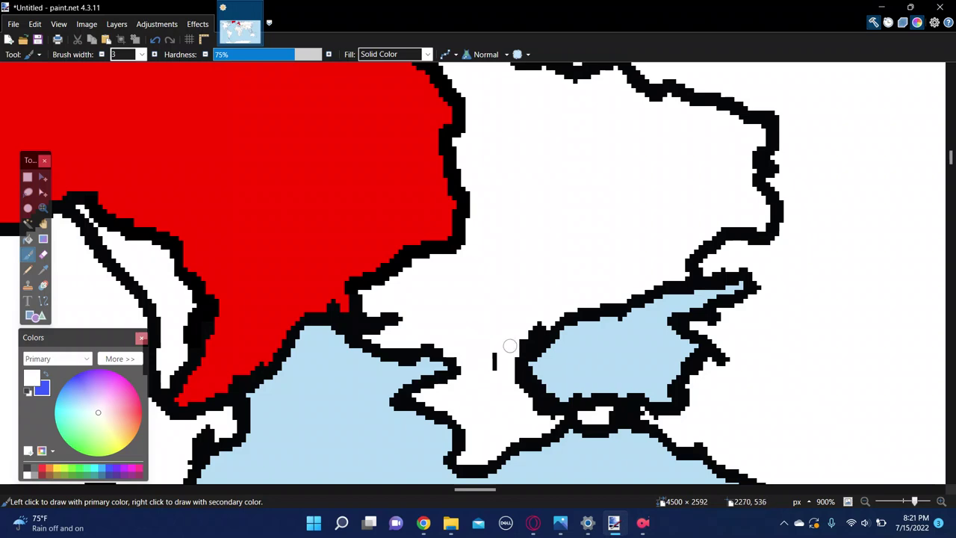
Erase the border between eastern Ukraine and Russia by painting it white at brush width 5
{"action": "scroll", "coordinate": [508, 317], "scroll_direction": "down", "scroll_amount": 4}
{"action": "scroll", "coordinate": [523, 329], "scroll_direction": "up", "scroll_amount": 3}
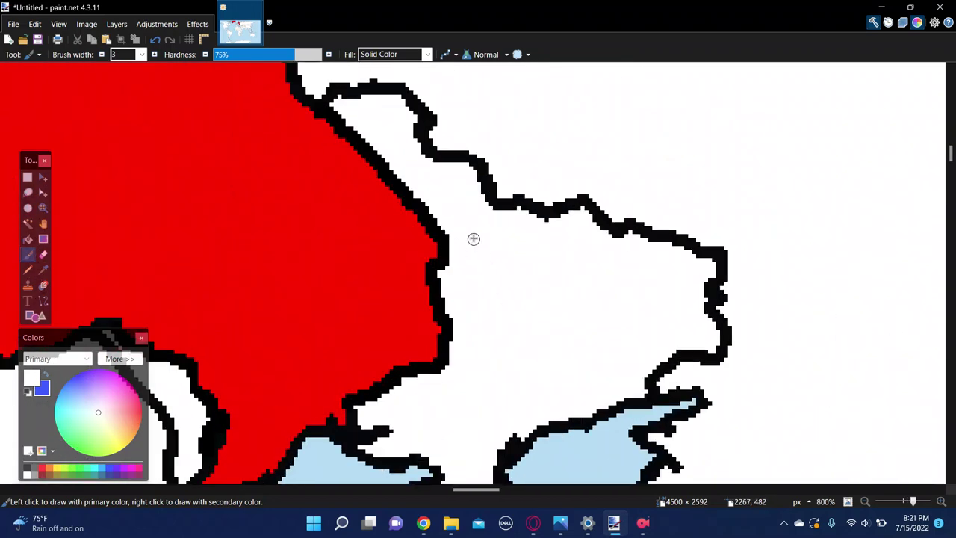
{"action": "key", "text": "]"}
{"action": "mouse_move", "coordinate": [345, 95]}
{"action": "left_mouse_down"}
{"action": "mouse_move", "coordinate": [332, 85]}
{"action": "mouse_move", "coordinate": [366, 82]}
{"action": "mouse_move", "coordinate": [384, 107]}
{"action": "mouse_move", "coordinate": [478, 158]}
{"action": "mouse_move", "coordinate": [484, 186]}
{"action": "mouse_move", "coordinate": [547, 218]}
{"action": "mouse_move", "coordinate": [572, 203]}
{"action": "mouse_move", "coordinate": [700, 284]}
{"action": "mouse_move", "coordinate": [694, 292]}
{"action": "mouse_move", "coordinate": [715, 346]}
{"action": "mouse_move", "coordinate": [658, 374]}
{"action": "left_mouse_up"}
{"action": "scroll", "coordinate": [692, 292], "scroll_direction": "down", "scroll_amount": 3}
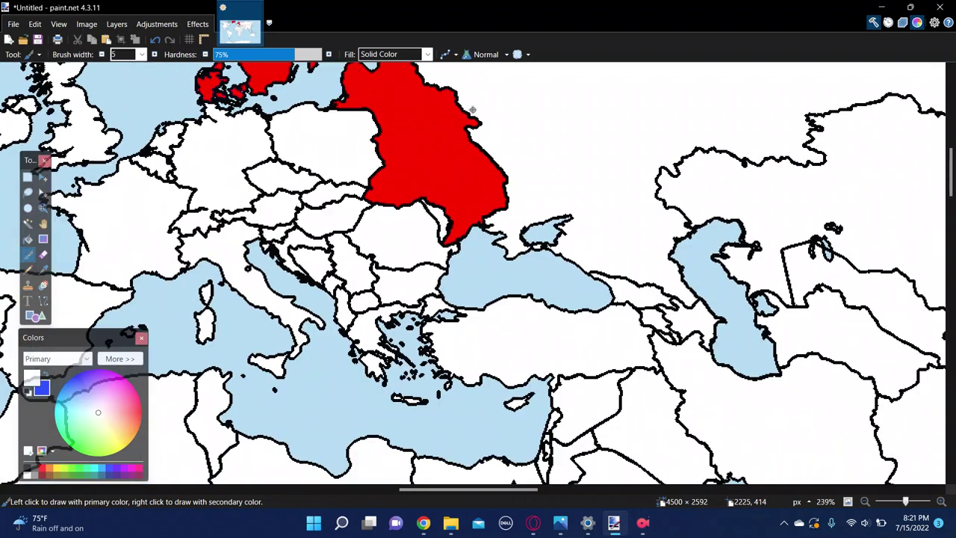
Set the primary color to red and fill the remaining white part of Moldova with the secondary blue
{"action": "scroll", "coordinate": [472, 110], "scroll_direction": "down", "scroll_amount": 3, "text": "ctrl"}
{"action": "scroll", "coordinate": [463, 165], "scroll_direction": "up", "scroll_amount": 3}
{"action": "scroll", "coordinate": [456, 221], "scroll_direction": "down", "scroll_amount": 1}
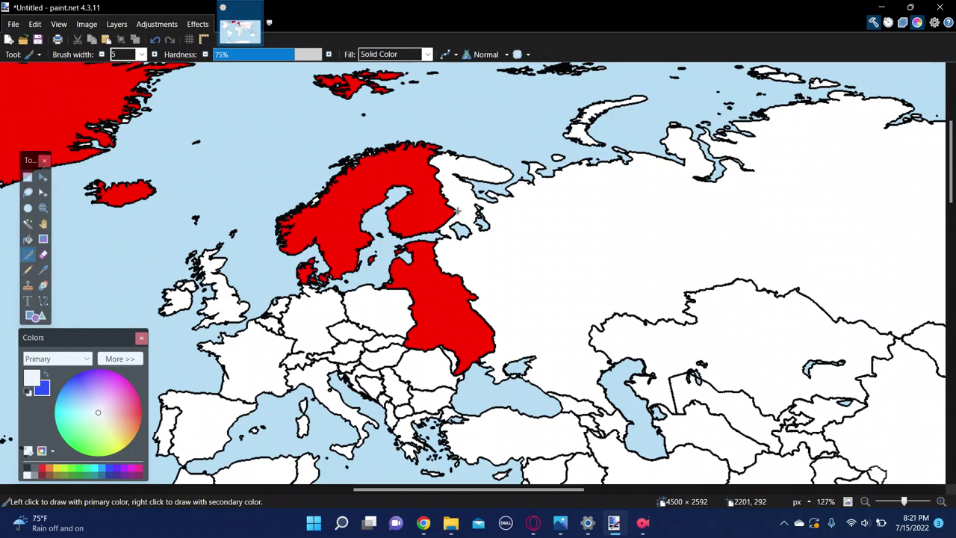
{"action": "scroll", "coordinate": [389, 321], "scroll_direction": "up", "scroll_amount": 5, "text": "ctrl"}
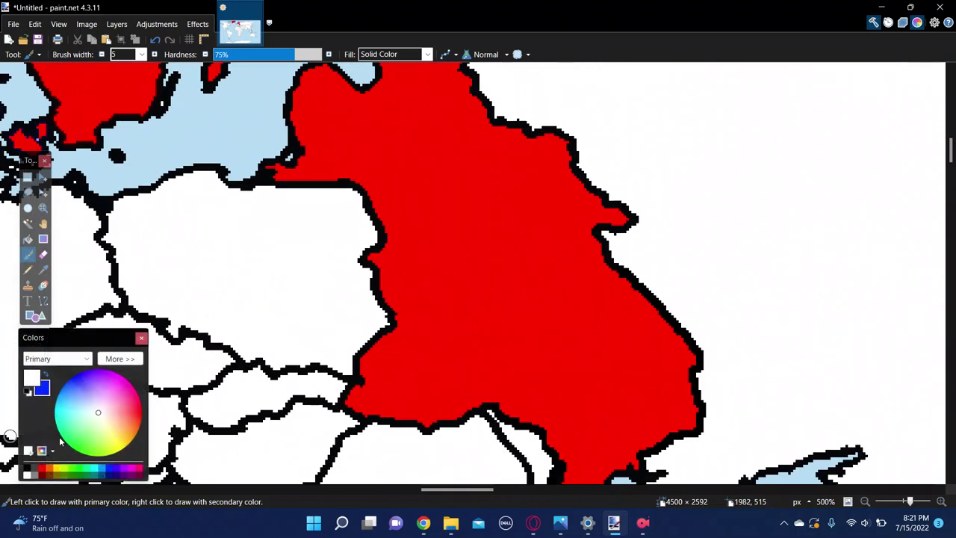
{"action": "left_click", "coordinate": [42, 469]}
{"action": "scroll", "coordinate": [363, 290], "scroll_direction": "down", "scroll_amount": 3}
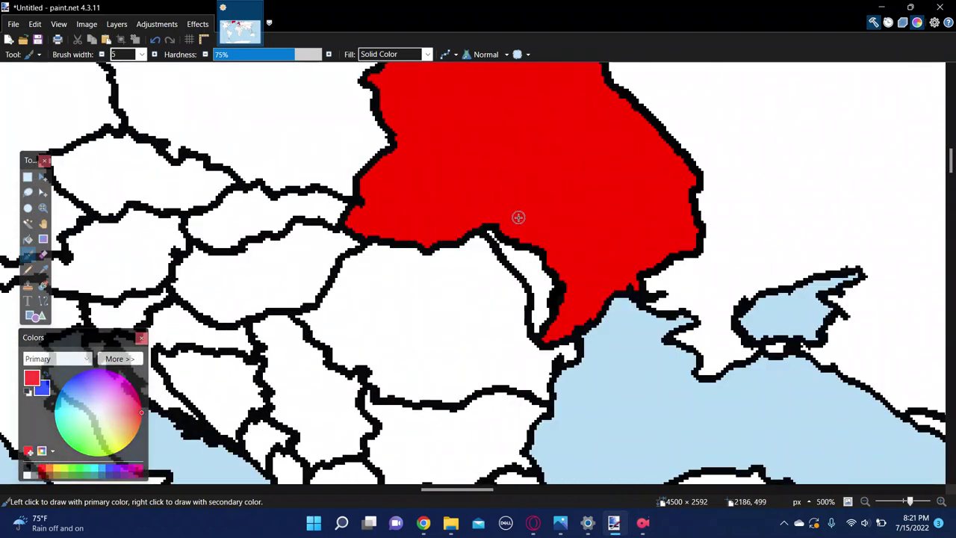
{"action": "key", "text": "f"}
{"action": "right_click", "coordinate": [538, 273]}
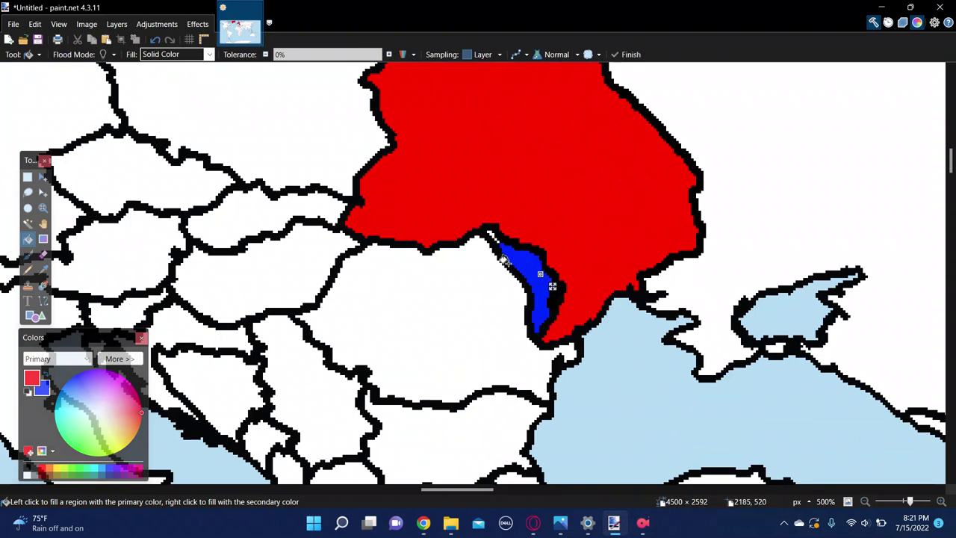
Recolor the blue area of Moldova red with the Recolor tool
{"action": "scroll", "coordinate": [498, 255], "scroll_direction": "up", "scroll_amount": 5, "text": "ctrl"}
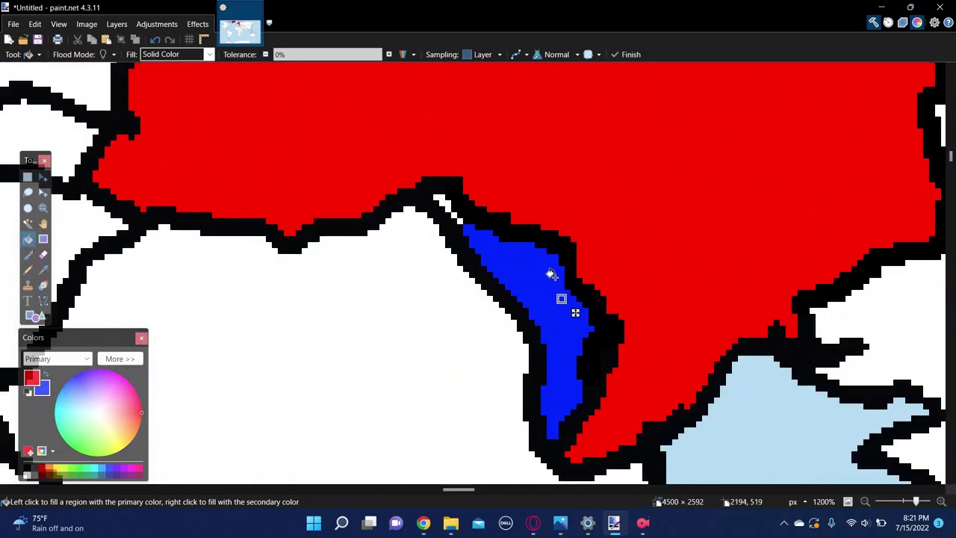
{"action": "key", "text": "r"}
{"action": "mouse_move", "coordinate": [506, 245]}
{"action": "left_mouse_down"}
{"action": "mouse_move", "coordinate": [497, 251]}
{"action": "mouse_move", "coordinate": [542, 284]}
{"action": "mouse_move", "coordinate": [549, 302]}
{"action": "mouse_move", "coordinate": [597, 331]}
{"action": "mouse_move", "coordinate": [581, 348]}
{"action": "left_mouse_up"}
{"action": "mouse_move", "coordinate": [636, 310]}
{"action": "left_mouse_down"}
{"action": "mouse_move", "coordinate": [557, 400]}
{"action": "mouse_move", "coordinate": [593, 384]}
{"action": "mouse_move", "coordinate": [611, 342]}
{"action": "left_mouse_up"}
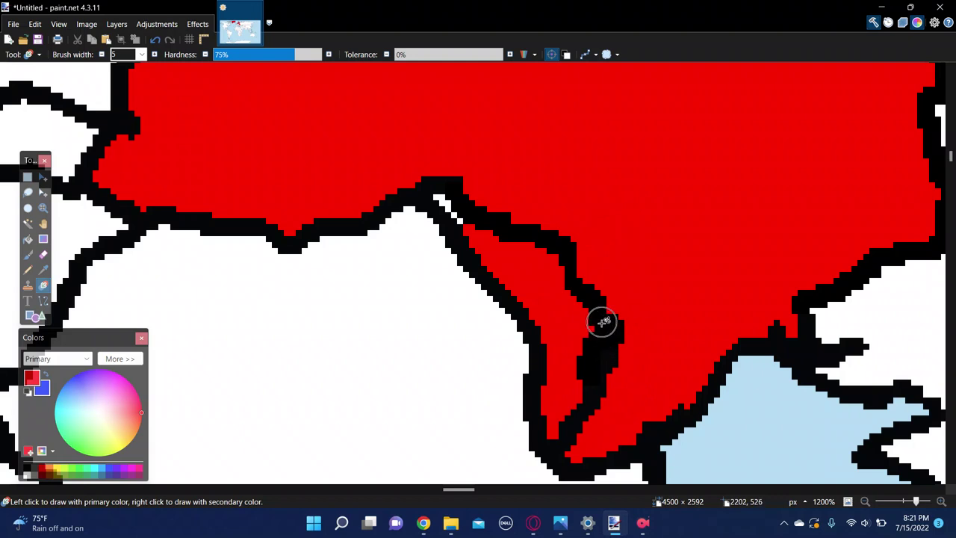
Paint red over the black border between Moldova and Ukraine, including the leftover white spots at Moldova's northern tip
{"action": "key", "text": "b"}
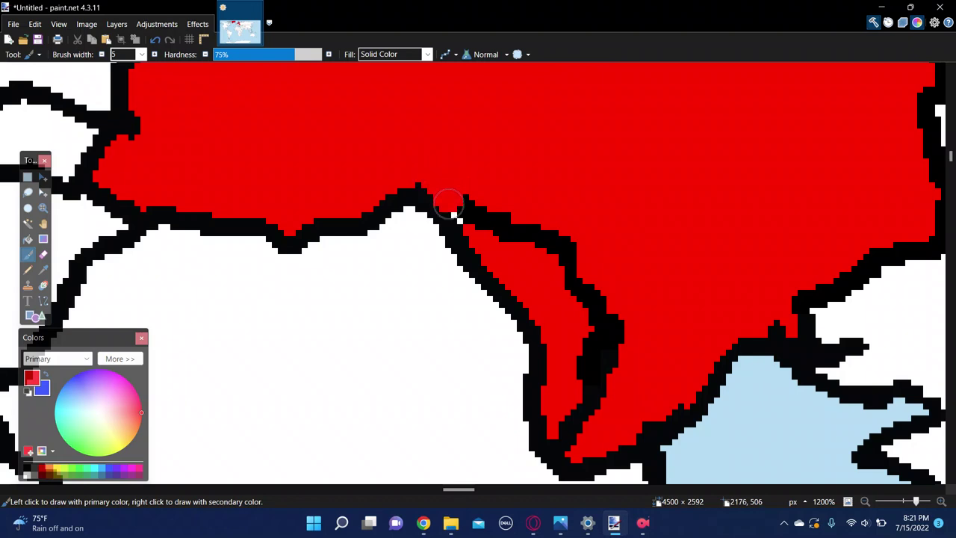
{"action": "mouse_move", "coordinate": [448, 204]}
{"action": "left_mouse_down"}
{"action": "mouse_move", "coordinate": [578, 268]}
{"action": "mouse_move", "coordinate": [604, 355]}
{"action": "mouse_move", "coordinate": [589, 265]}
{"action": "left_mouse_up"}
{"action": "mouse_move", "coordinate": [600, 355]}
{"action": "left_mouse_down"}
{"action": "mouse_move", "coordinate": [598, 395]}
{"action": "mouse_move", "coordinate": [567, 422]}
{"action": "left_mouse_up"}
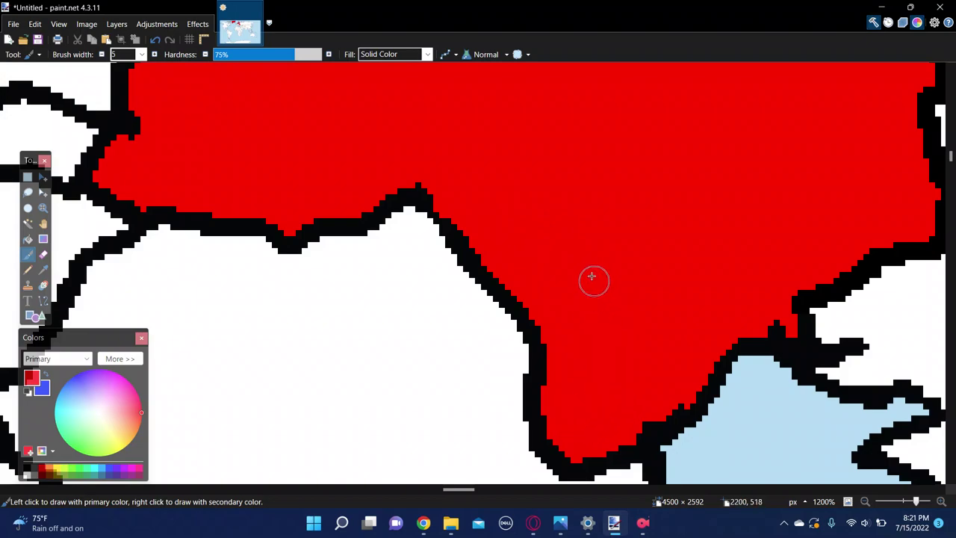
{"action": "scroll", "coordinate": [591, 277], "scroll_direction": "down", "scroll_amount": 5}
{"action": "scroll", "coordinate": [632, 231], "scroll_direction": "down", "scroll_amount": 2}
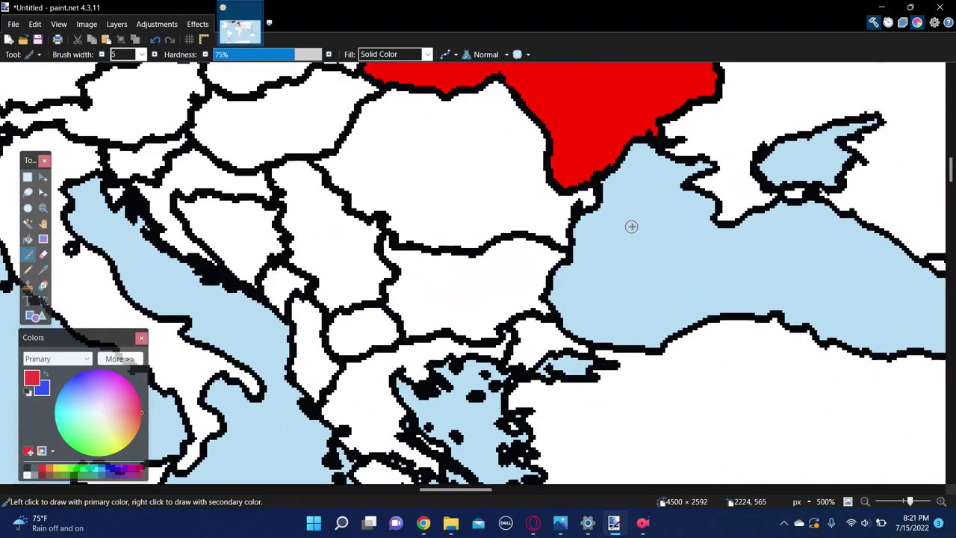
{"action": "scroll", "coordinate": [632, 227], "scroll_direction": "up", "scroll_amount": 3}
{"action": "scroll", "coordinate": [634, 225], "scroll_direction": "down", "scroll_amount": 1}
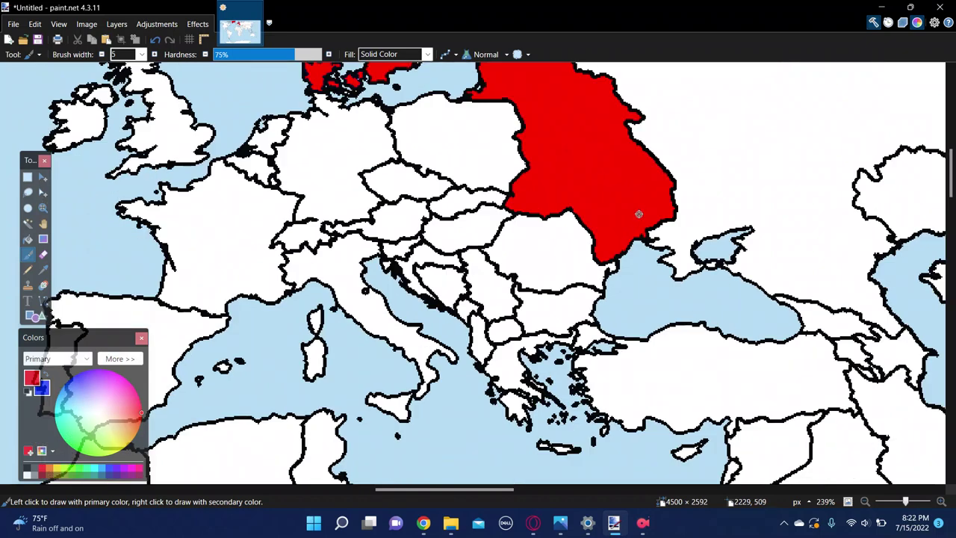
{"action": "scroll", "coordinate": [622, 194], "scroll_direction": "up", "scroll_amount": 3}
{"action": "scroll", "coordinate": [451, 259], "scroll_direction": "down", "scroll_amount": 5}
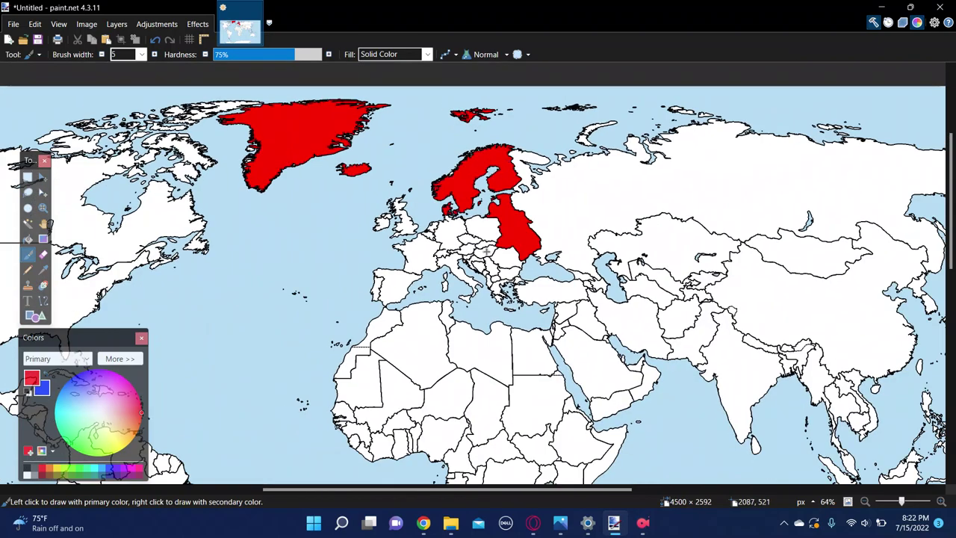
Try to draw a black border at brush width 5 through Poland, from its northeastern corner down to its southern border
{"action": "scroll", "coordinate": [483, 251], "scroll_direction": "up", "scroll_amount": 6}
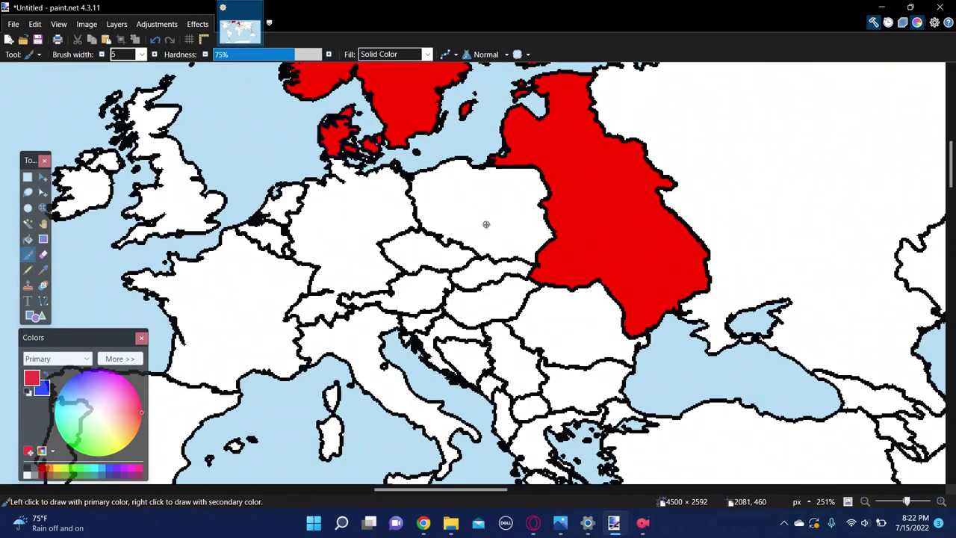
{"action": "scroll", "coordinate": [478, 221], "scroll_direction": "up", "scroll_amount": 3}
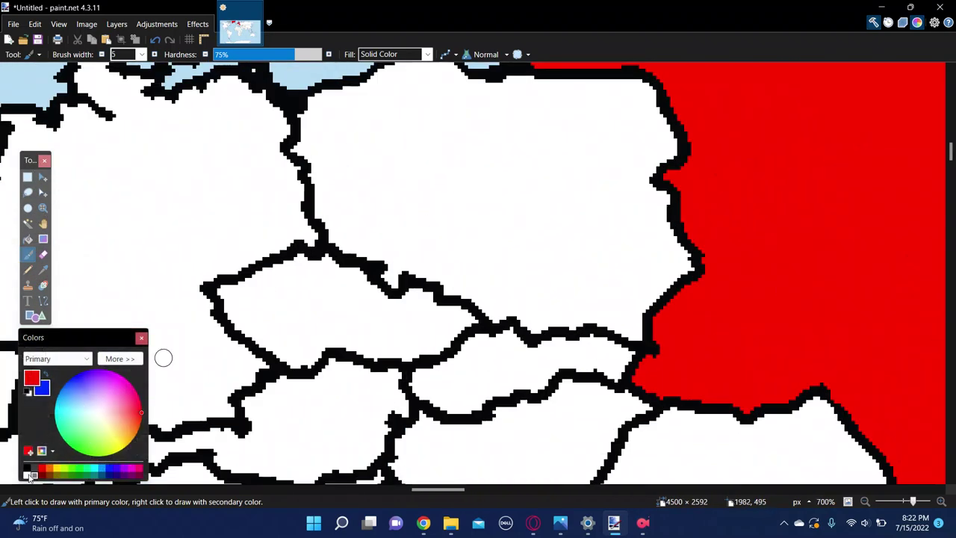
{"action": "left_click", "coordinate": [26, 469]}
{"action": "scroll", "coordinate": [234, 291], "scroll_direction": "up", "scroll_amount": 3}
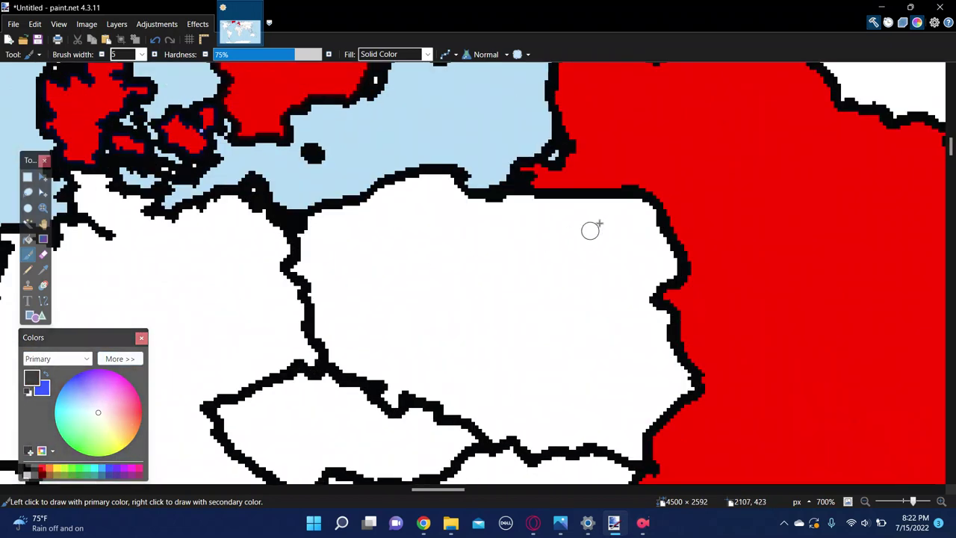
{"action": "mouse_move", "coordinate": [633, 196]}
{"action": "left_mouse_down"}
{"action": "mouse_move", "coordinate": [606, 238]}
{"action": "mouse_move", "coordinate": [440, 280]}
{"action": "mouse_move", "coordinate": [512, 345]}
{"action": "mouse_move", "coordinate": [508, 411]}
{"action": "left_mouse_up"}
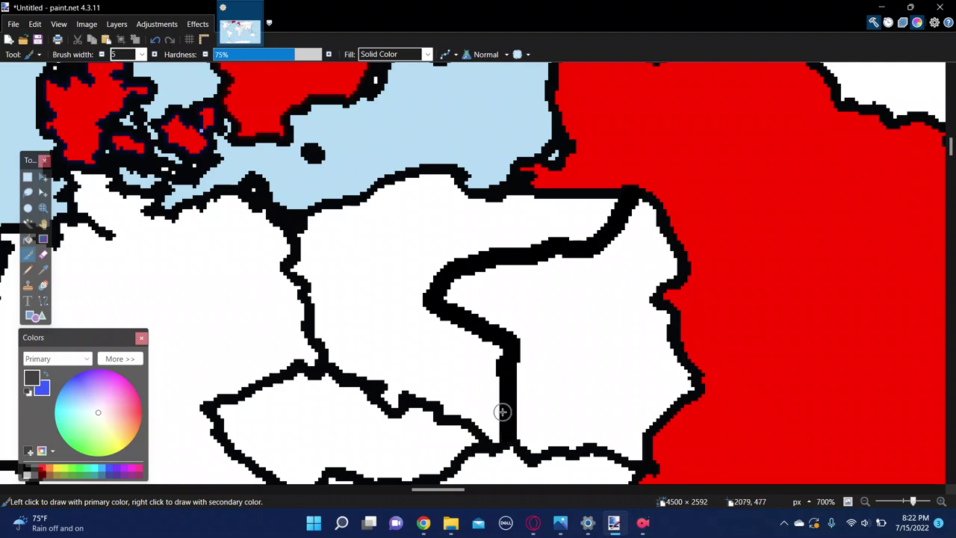
{"action": "key", "text": "ctrl+z"}
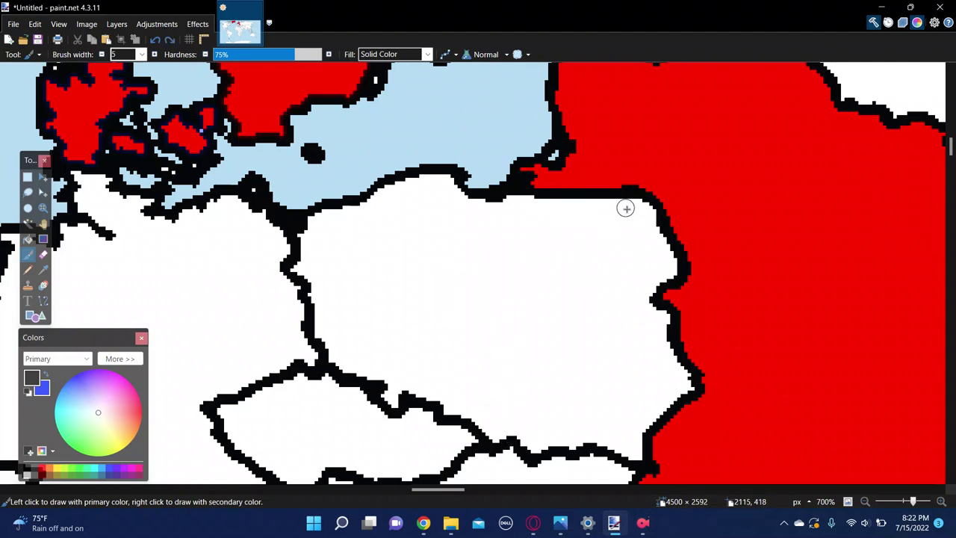
{"action": "mouse_move", "coordinate": [626, 200]}
{"action": "left_mouse_down"}
{"action": "mouse_move", "coordinate": [569, 261]}
{"action": "mouse_move", "coordinate": [444, 333]}
{"action": "mouse_move", "coordinate": [477, 397]}
{"action": "left_mouse_up"}
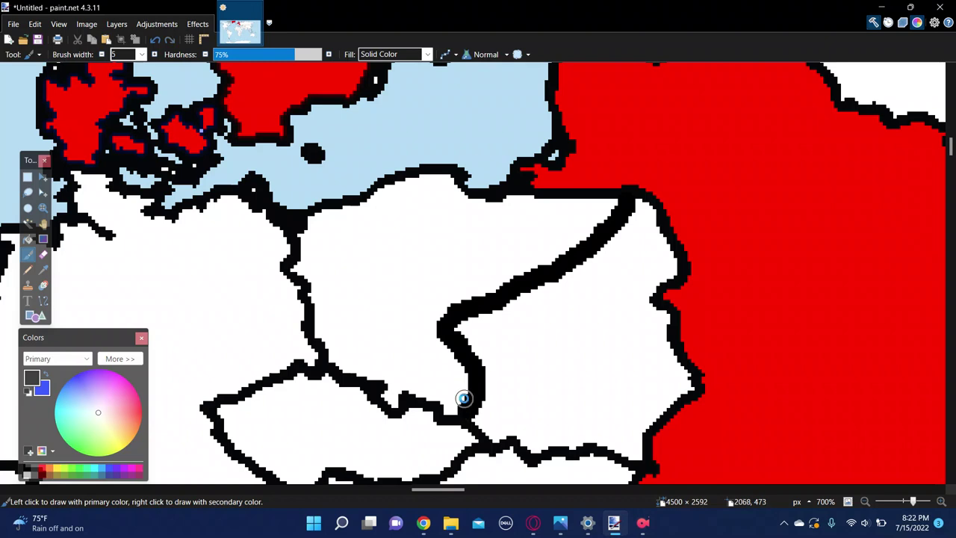
{"action": "key", "text": "ctrl+z"}
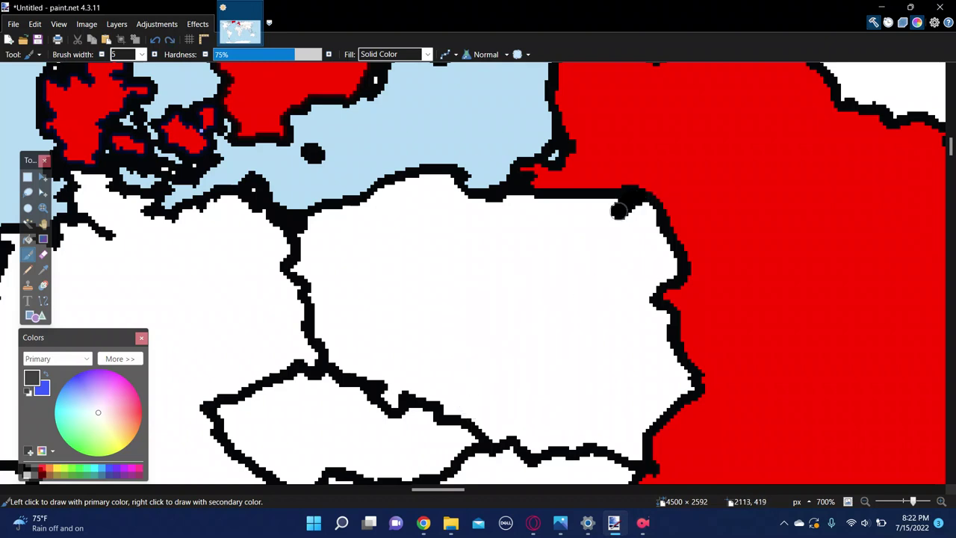
{"action": "mouse_move", "coordinate": [619, 212]}
{"action": "left_mouse_down"}
{"action": "mouse_move", "coordinate": [558, 254]}
{"action": "mouse_move", "coordinate": [451, 280]}
{"action": "mouse_move", "coordinate": [455, 324]}
{"action": "mouse_move", "coordinate": [481, 371]}
{"action": "left_mouse_up"}
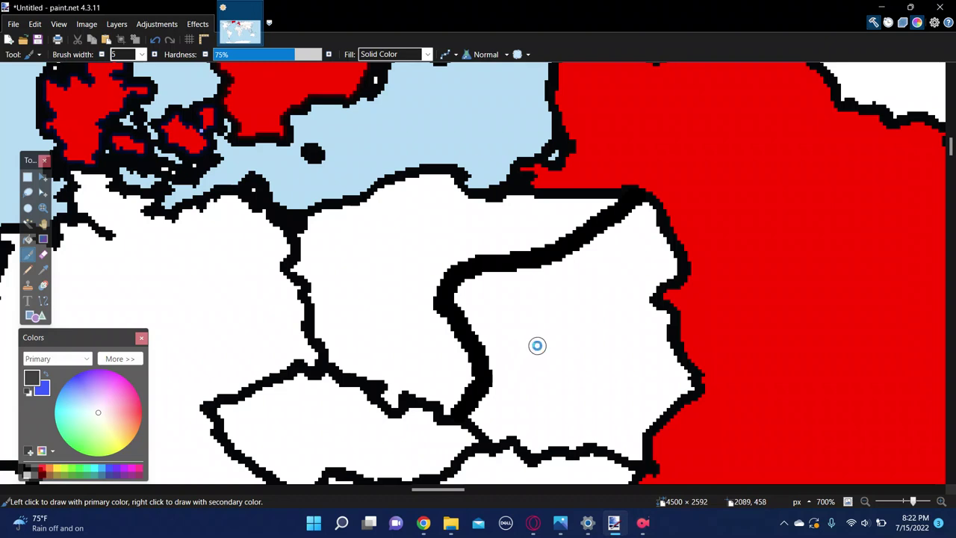
{"action": "key", "text": "ctrl+z"}
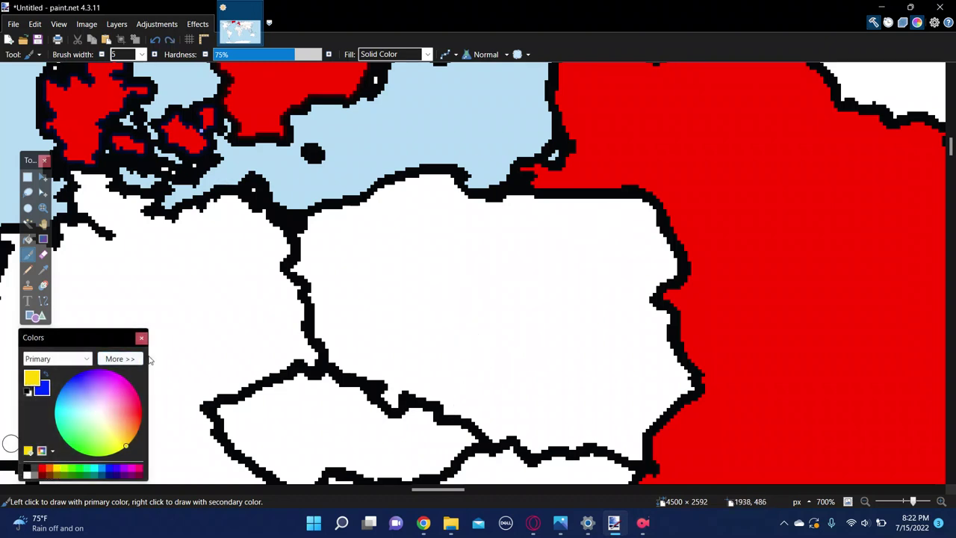
Fill Germany with the primary yellow and Poland with the secondary blue
{"action": "key", "text": "f"}
{"action": "left_click", "coordinate": [183, 314]}
{"action": "right_click", "coordinate": [463, 273]}
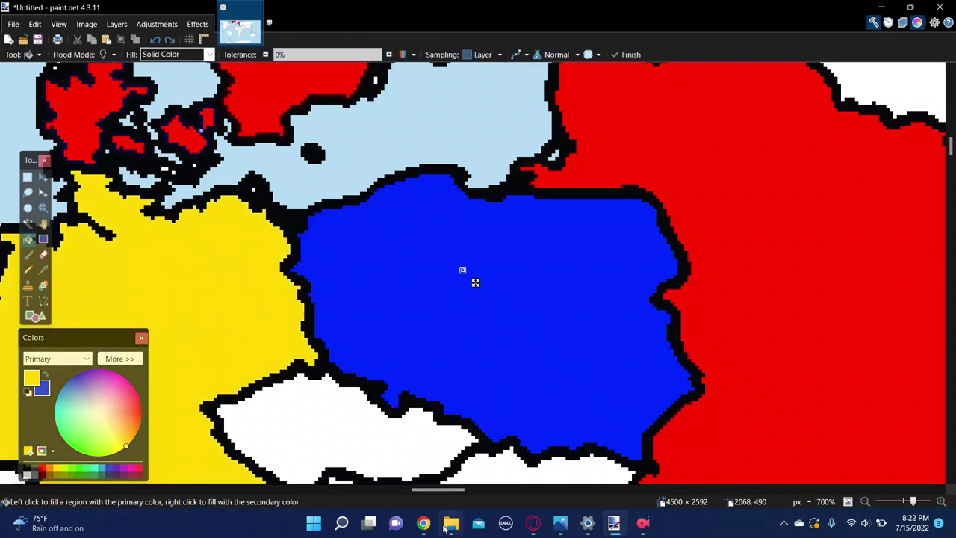
Recolor the blue area of Poland at brush width 25, with yellow in the west and red in the east
{"action": "key", "text": "r"}
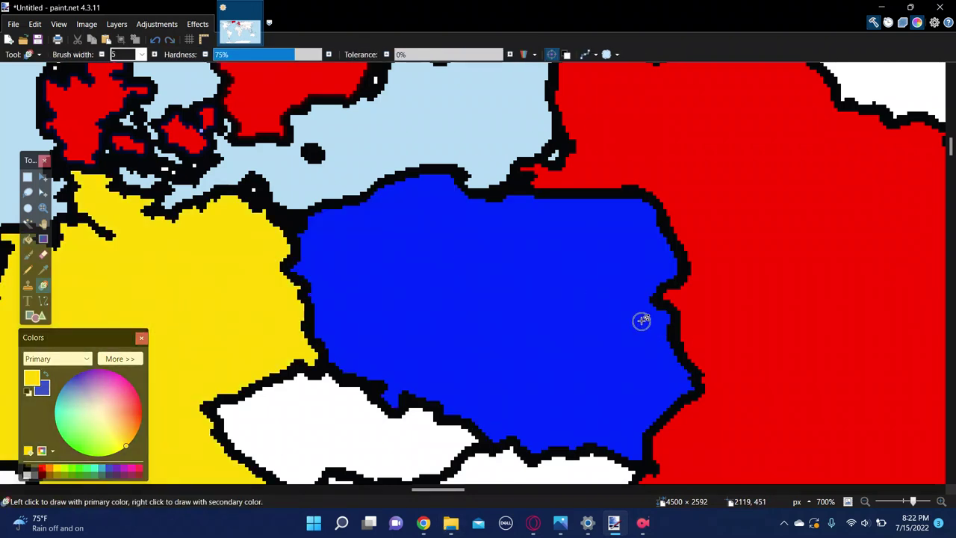
{"action": "key", "text": "bracketright"}
{"action": "key", "text": "bracketright"}
{"action": "key", "text": "bracketright"}
{"action": "key", "text": "bracketright"}
{"action": "key", "text": "bracketright"}
{"action": "key", "text": "bracketright"}
{"action": "key", "text": "bracketright"}
{"action": "key", "text": "bracketright"}
{"action": "key", "text": "bracketright"}
{"action": "key", "text": "bracketright"}
{"action": "key", "text": "bracketright"}
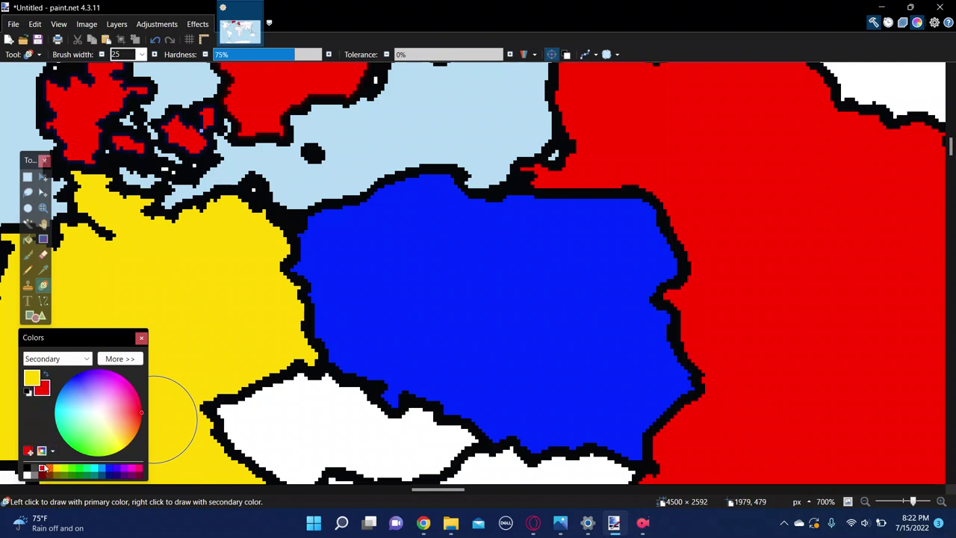
{"action": "left_click", "coordinate": [37, 379]}
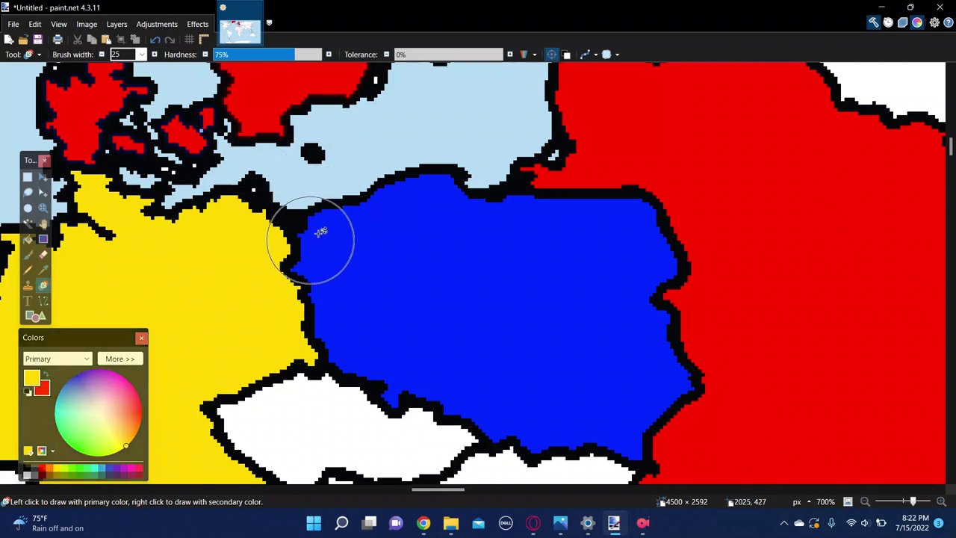
{"action": "mouse_move", "coordinate": [326, 226]}
{"action": "left_mouse_down"}
{"action": "mouse_move", "coordinate": [367, 398]}
{"action": "mouse_move", "coordinate": [367, 229]}
{"action": "mouse_move", "coordinate": [419, 196]}
{"action": "left_mouse_up"}
{"action": "mouse_move", "coordinate": [613, 233]}
{"action": "left_mouse_down"}
{"action": "mouse_move", "coordinate": [611, 194]}
{"action": "mouse_move", "coordinate": [676, 299]}
{"action": "mouse_move", "coordinate": [650, 433]}
{"action": "left_mouse_up"}
{"action": "scroll", "coordinate": [613, 474], "scroll_direction": "down", "scroll_amount": 3}
{"action": "scroll", "coordinate": [672, 336], "scroll_direction": "down", "scroll_amount": 3}
{"action": "scroll", "coordinate": [672, 261], "scroll_direction": "up", "scroll_amount": 6}
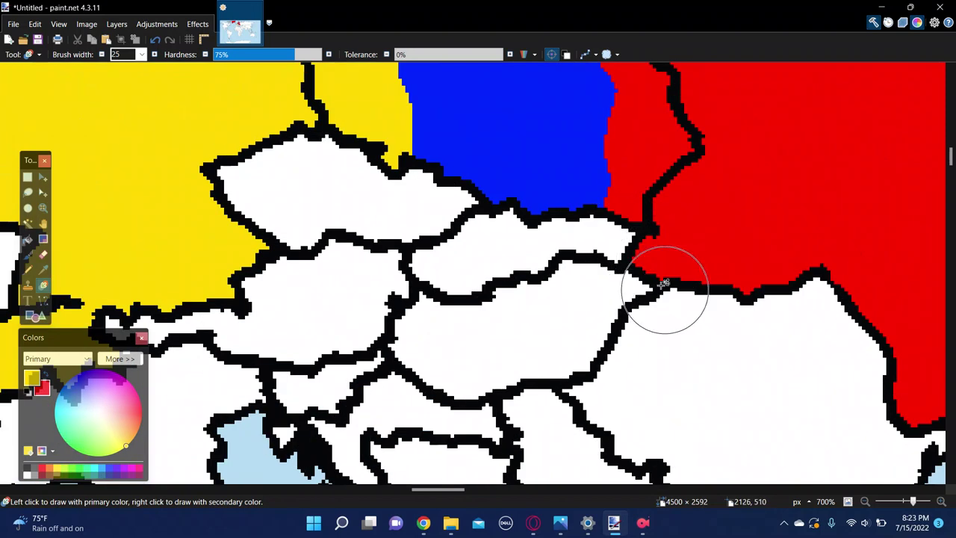
{"action": "mouse_move", "coordinate": [442, 186]}
{"action": "left_mouse_down"}
{"action": "mouse_move", "coordinate": [426, 239]}
{"action": "mouse_move", "coordinate": [461, 384]}
{"action": "mouse_move", "coordinate": [547, 446]}
{"action": "mouse_move", "coordinate": [634, 419]}
{"action": "mouse_move", "coordinate": [563, 275]}
{"action": "mouse_move", "coordinate": [466, 271]}
{"action": "mouse_move", "coordinate": [576, 380]}
{"action": "left_mouse_up"}
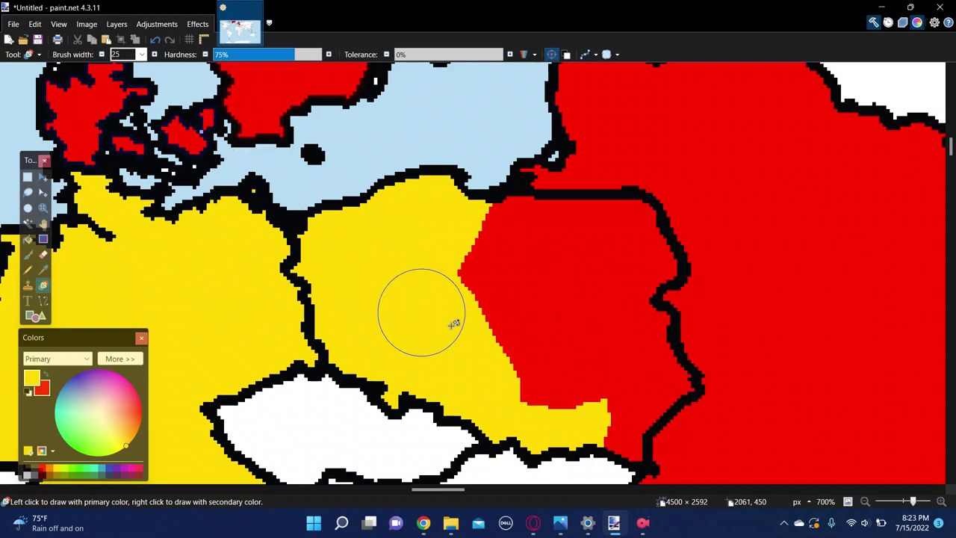
{"action": "mouse_move", "coordinate": [481, 215]}
{"action": "left_mouse_down"}
{"action": "mouse_move", "coordinate": [421, 154]}
{"action": "mouse_move", "coordinate": [448, 232]}
{"action": "mouse_move", "coordinate": [543, 308]}
{"action": "mouse_move", "coordinate": [560, 406]}
{"action": "mouse_move", "coordinate": [640, 411]}
{"action": "left_mouse_up"}
{"action": "mouse_move", "coordinate": [513, 233]}
{"action": "left_mouse_down"}
{"action": "mouse_move", "coordinate": [380, 167]}
{"action": "mouse_move", "coordinate": [508, 261]}
{"action": "mouse_move", "coordinate": [529, 341]}
{"action": "mouse_move", "coordinate": [315, 447]}
{"action": "left_mouse_up"}
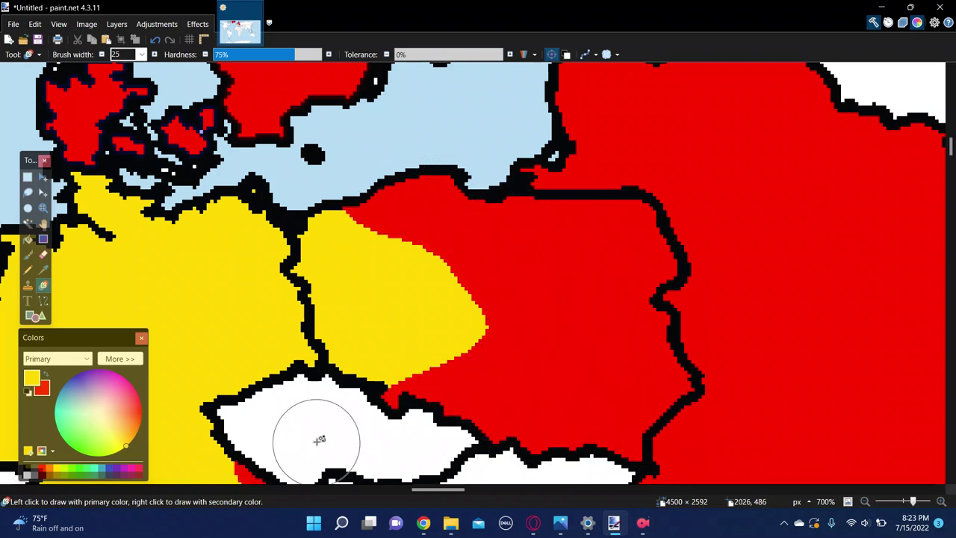
{"action": "scroll", "coordinate": [391, 418], "scroll_direction": "down", "scroll_amount": 1}
{"action": "key", "text": "ctrl+z"}
{"action": "key", "text": "ctrl+z"}
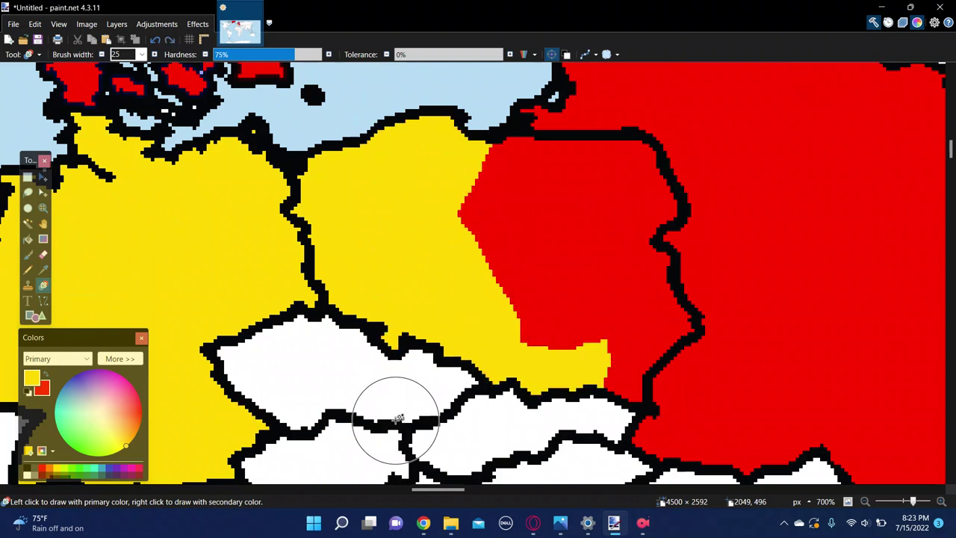
Recolor more of southern and central Poland red, and paint Germany's northern tip red as well
{"action": "mouse_move", "coordinate": [490, 86]}
{"action": "left_mouse_down"}
{"action": "mouse_move", "coordinate": [501, 107]}
{"action": "mouse_move", "coordinate": [490, 145]}
{"action": "mouse_move", "coordinate": [448, 135]}
{"action": "mouse_move", "coordinate": [577, 345]}
{"action": "mouse_move", "coordinate": [576, 384]}
{"action": "mouse_move", "coordinate": [550, 341]}
{"action": "mouse_move", "coordinate": [448, 363]}
{"action": "left_mouse_up"}
{"action": "mouse_move", "coordinate": [59, 135]}
{"action": "left_mouse_down"}
{"action": "mouse_move", "coordinate": [89, 149]}
{"action": "mouse_move", "coordinate": [254, 117]}
{"action": "left_mouse_up"}
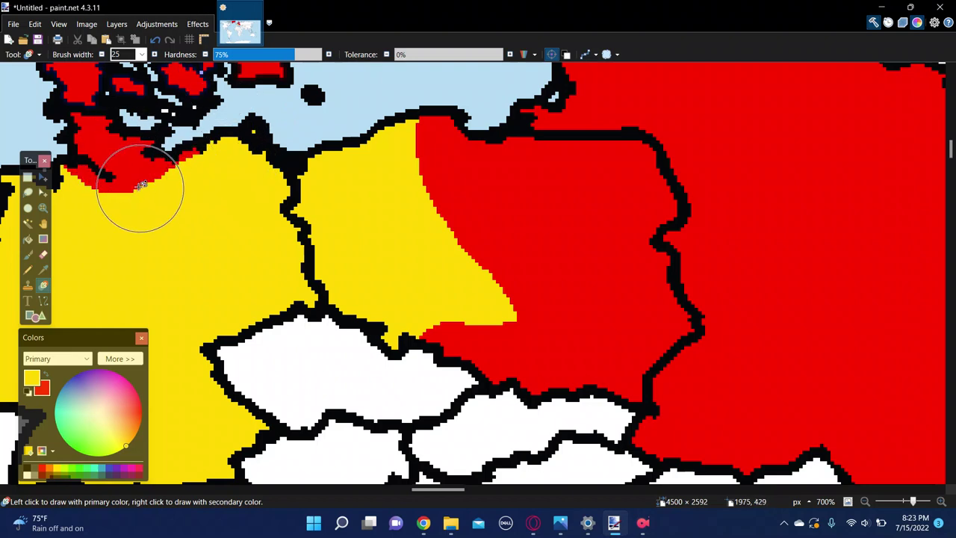
{"action": "left_click_drag", "start_coordinate": [146, 191], "coordinate": [139, 186]}
Reduce the brush width to 11, extend red farther into western Poland and recolor Germany's northern tip yellow
{"action": "key", "text": "bracketleft"}
{"action": "key", "text": "bracketleft"}
{"action": "key", "text": "bracketleft"}
{"action": "key", "text": "bracketleft"}
{"action": "key", "text": "bracketleft"}
{"action": "key", "text": "bracketleft"}
{"action": "key", "text": "bracketleft"}
{"action": "key", "text": "bracketleft"}
{"action": "key", "text": "bracketleft"}
{"action": "key", "text": "bracketleft"}
{"action": "key", "text": "bracketleft"}
{"action": "key", "text": "bracketleft"}
{"action": "key", "text": "bracketleft"}
{"action": "key", "text": "bracketleft"}
{"action": "mouse_move", "coordinate": [404, 132]}
{"action": "left_mouse_down"}
{"action": "mouse_move", "coordinate": [415, 177]}
{"action": "mouse_move", "coordinate": [484, 252]}
{"action": "mouse_move", "coordinate": [497, 312]}
{"action": "mouse_move", "coordinate": [427, 335]}
{"action": "mouse_move", "coordinate": [483, 266]}
{"action": "mouse_move", "coordinate": [446, 312]}
{"action": "mouse_move", "coordinate": [403, 329]}
{"action": "mouse_move", "coordinate": [445, 285]}
{"action": "mouse_move", "coordinate": [400, 166]}
{"action": "left_mouse_up"}
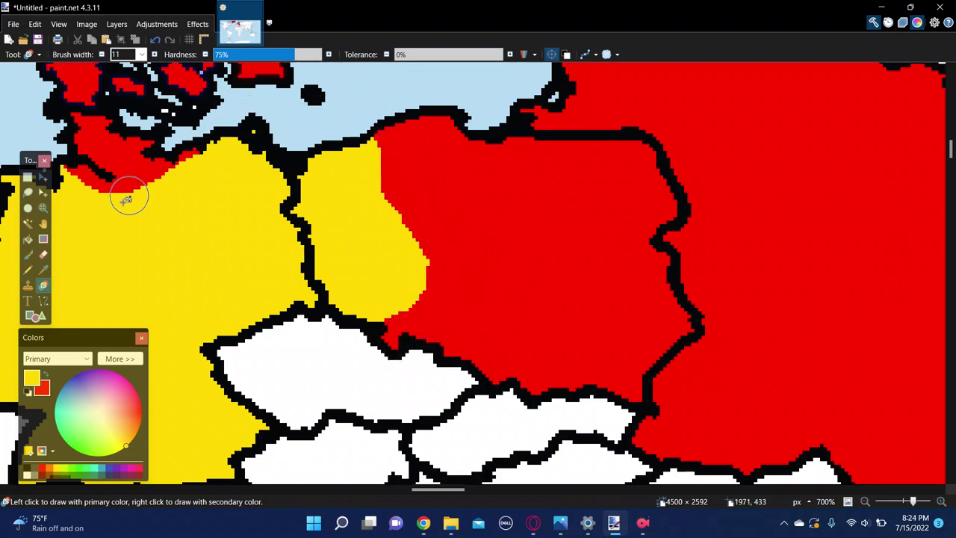
{"action": "mouse_move", "coordinate": [123, 196]}
{"action": "left_mouse_down"}
{"action": "mouse_move", "coordinate": [81, 169]}
{"action": "mouse_move", "coordinate": [127, 203]}
{"action": "mouse_move", "coordinate": [149, 176]}
{"action": "mouse_move", "coordinate": [71, 141]}
{"action": "mouse_move", "coordinate": [87, 127]}
{"action": "left_mouse_up"}
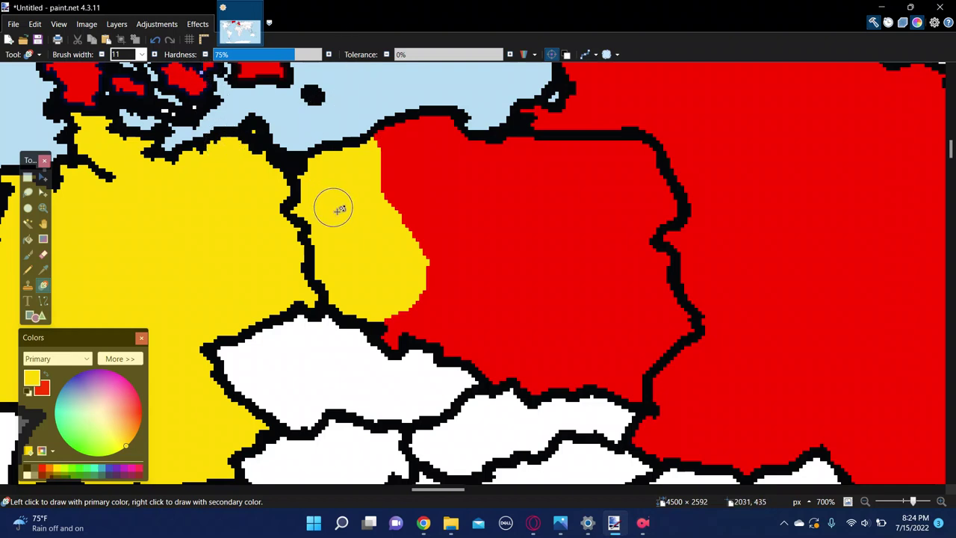
Reshape the yellow-red boundary in Poland with the Recolor tool, extending yellow along the southern border and the northern edge
{"action": "mouse_move", "coordinate": [394, 229]}
{"action": "left_mouse_down"}
{"action": "mouse_move", "coordinate": [397, 199]}
{"action": "mouse_move", "coordinate": [388, 250]}
{"action": "mouse_move", "coordinate": [340, 321]}
{"action": "mouse_move", "coordinate": [375, 333]}
{"action": "mouse_move", "coordinate": [407, 292]}
{"action": "left_mouse_up"}
{"action": "mouse_move", "coordinate": [362, 247]}
{"action": "left_mouse_down"}
{"action": "mouse_move", "coordinate": [344, 261]}
{"action": "mouse_move", "coordinate": [370, 318]}
{"action": "mouse_move", "coordinate": [482, 370]}
{"action": "mouse_move", "coordinate": [478, 344]}
{"action": "mouse_move", "coordinate": [437, 295]}
{"action": "mouse_move", "coordinate": [430, 322]}
{"action": "mouse_move", "coordinate": [354, 261]}
{"action": "left_mouse_up"}
{"action": "left_click_drag", "start_coordinate": [352, 204], "coordinate": [410, 268]}
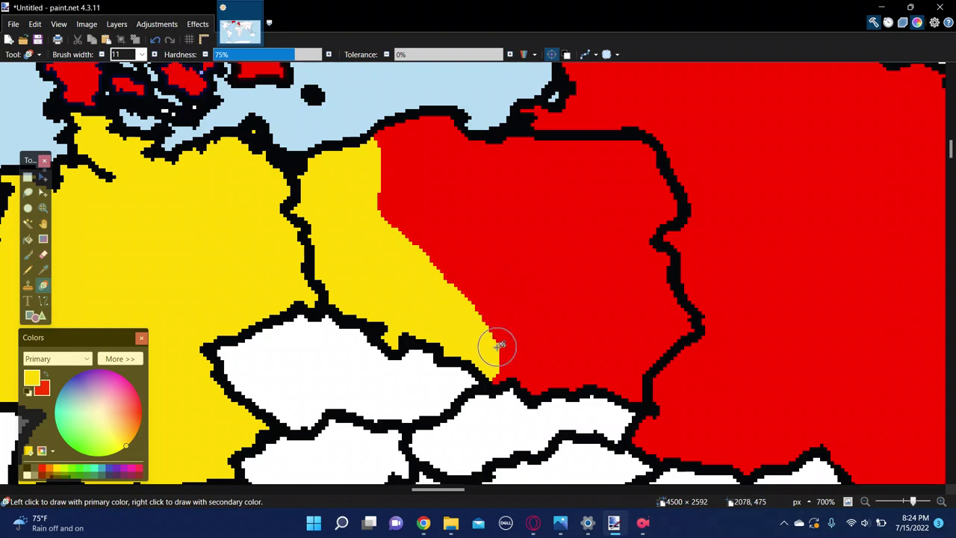
{"action": "mouse_move", "coordinate": [498, 348]}
{"action": "left_mouse_down"}
{"action": "mouse_move", "coordinate": [491, 360]}
{"action": "mouse_move", "coordinate": [433, 187]}
{"action": "left_mouse_up"}
{"action": "mouse_move", "coordinate": [527, 143]}
{"action": "left_mouse_down"}
{"action": "mouse_move", "coordinate": [515, 153]}
{"action": "mouse_move", "coordinate": [404, 143]}
{"action": "mouse_move", "coordinate": [452, 126]}
{"action": "mouse_move", "coordinate": [369, 151]}
{"action": "left_mouse_up"}
{"action": "mouse_move", "coordinate": [347, 222]}
{"action": "left_mouse_down"}
{"action": "mouse_move", "coordinate": [366, 196]}
{"action": "mouse_move", "coordinate": [421, 166]}
{"action": "mouse_move", "coordinate": [504, 162]}
{"action": "mouse_move", "coordinate": [553, 146]}
{"action": "mouse_move", "coordinate": [590, 112]}
{"action": "mouse_move", "coordinate": [560, 82]}
{"action": "mouse_move", "coordinate": [541, 105]}
{"action": "mouse_move", "coordinate": [562, 119]}
{"action": "mouse_move", "coordinate": [606, 114]}
{"action": "mouse_move", "coordinate": [522, 156]}
{"action": "left_mouse_up"}
{"action": "scroll", "coordinate": [493, 249], "scroll_direction": "down", "scroll_amount": 2}
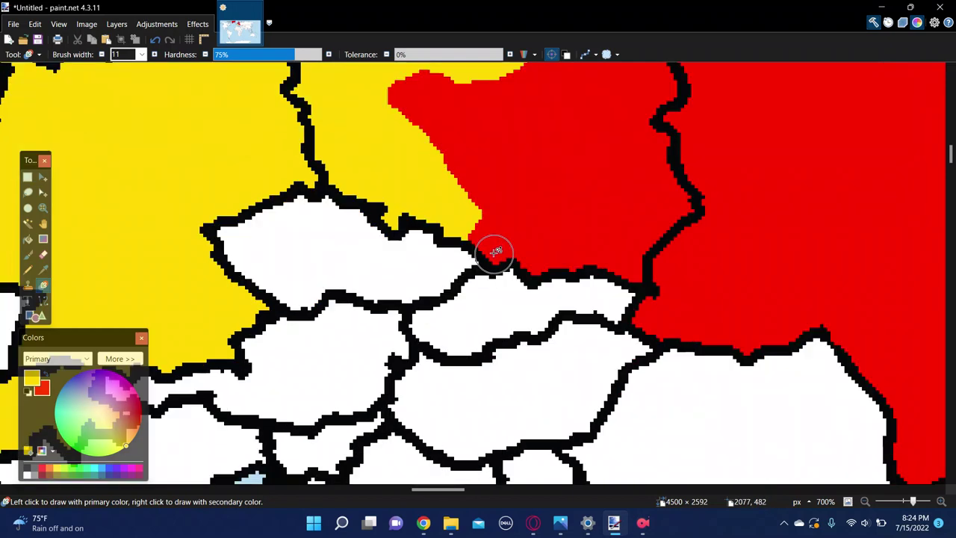
{"action": "scroll", "coordinate": [486, 224], "scroll_direction": "up", "scroll_amount": 3}
{"action": "scroll", "coordinate": [508, 276], "scroll_direction": "down", "scroll_amount": 4}
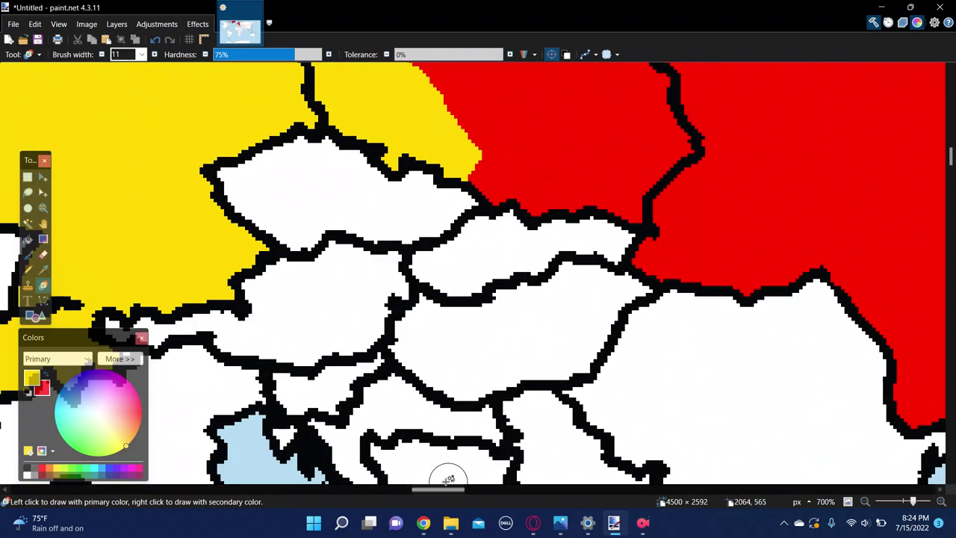
{"action": "left_click_drag", "start_coordinate": [452, 490], "coordinate": [369, 499]}
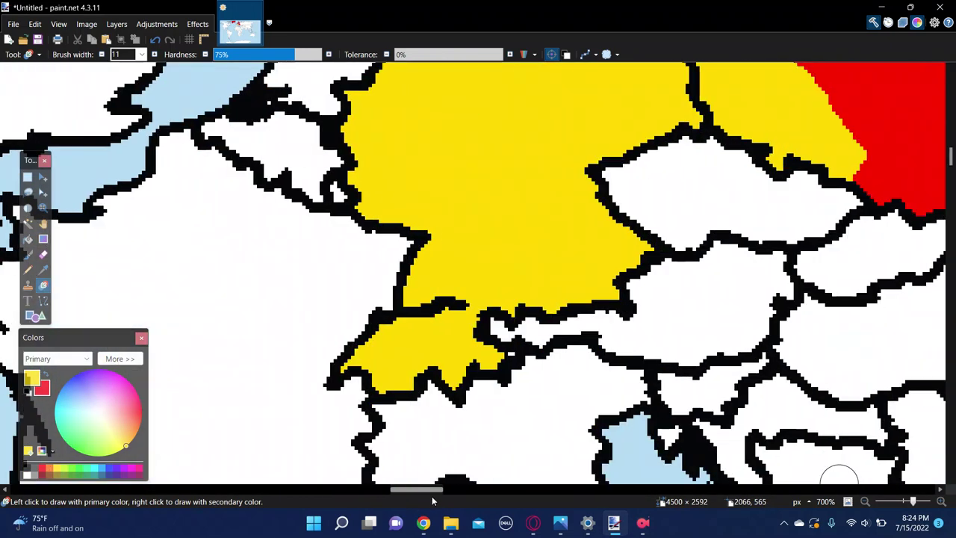
{"action": "scroll", "coordinate": [366, 183], "scroll_direction": "up", "scroll_amount": 2}
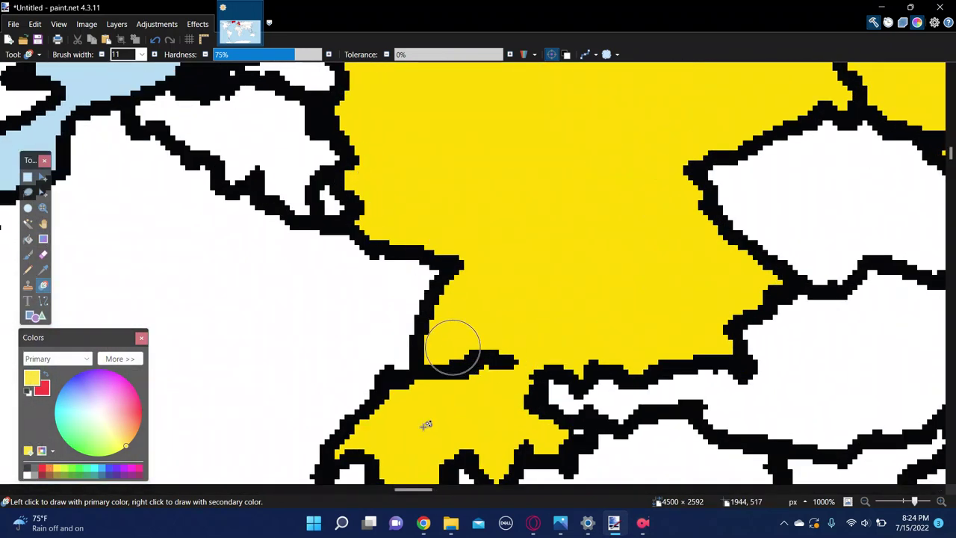
{"action": "scroll", "coordinate": [316, 175], "scroll_direction": "up", "scroll_amount": 1}
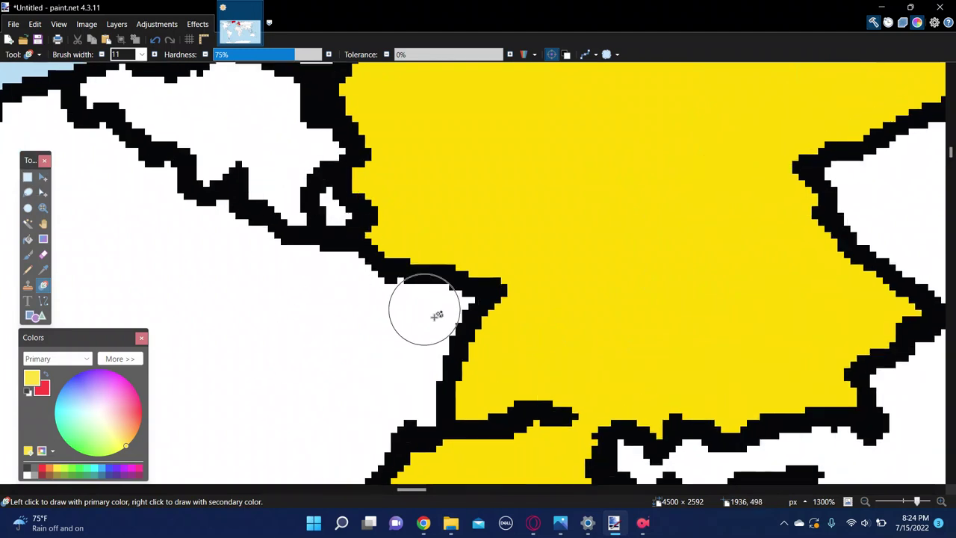
{"action": "mouse_move", "coordinate": [403, 301]}
{"action": "left_mouse_down"}
{"action": "mouse_move", "coordinate": [385, 299]}
{"action": "mouse_move", "coordinate": [421, 441]}
{"action": "mouse_move", "coordinate": [434, 279]}
{"action": "mouse_move", "coordinate": [449, 309]}
{"action": "mouse_move", "coordinate": [471, 312]}
{"action": "left_mouse_up"}
{"action": "key", "text": "ctrl+z"}
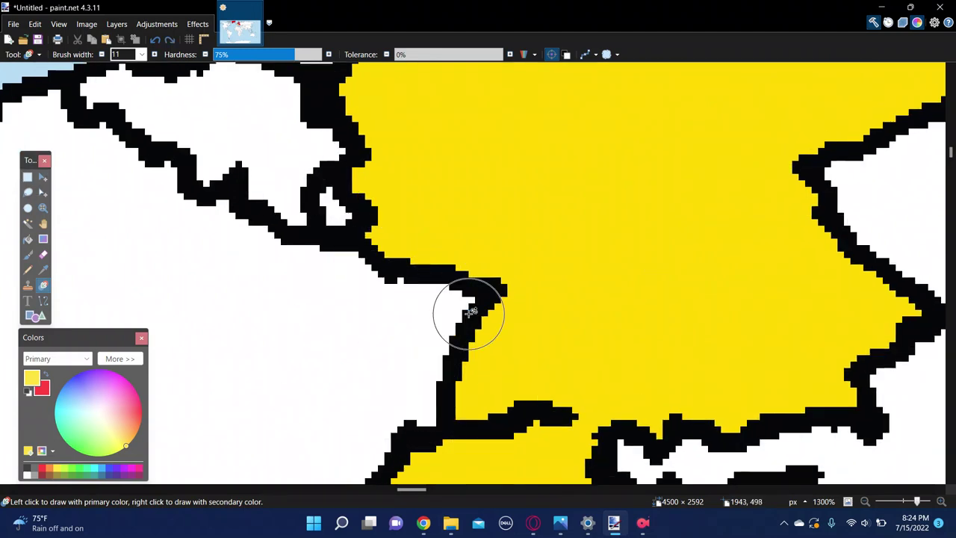
{"action": "scroll", "coordinate": [470, 312], "scroll_direction": "down", "scroll_amount": 5}
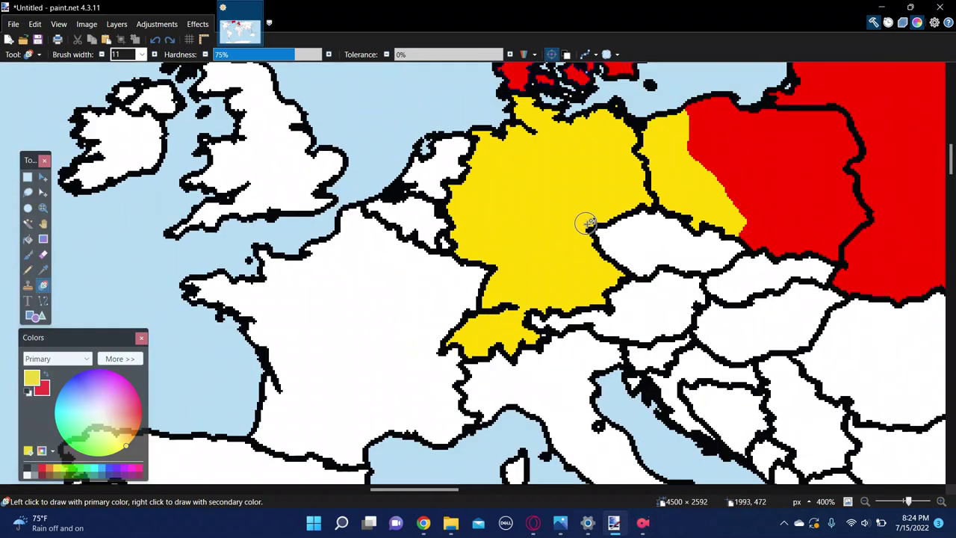
{"action": "scroll", "coordinate": [581, 227], "scroll_direction": "up", "scroll_amount": 3}
{"action": "scroll", "coordinate": [391, 336], "scroll_direction": "up", "scroll_amount": 3}
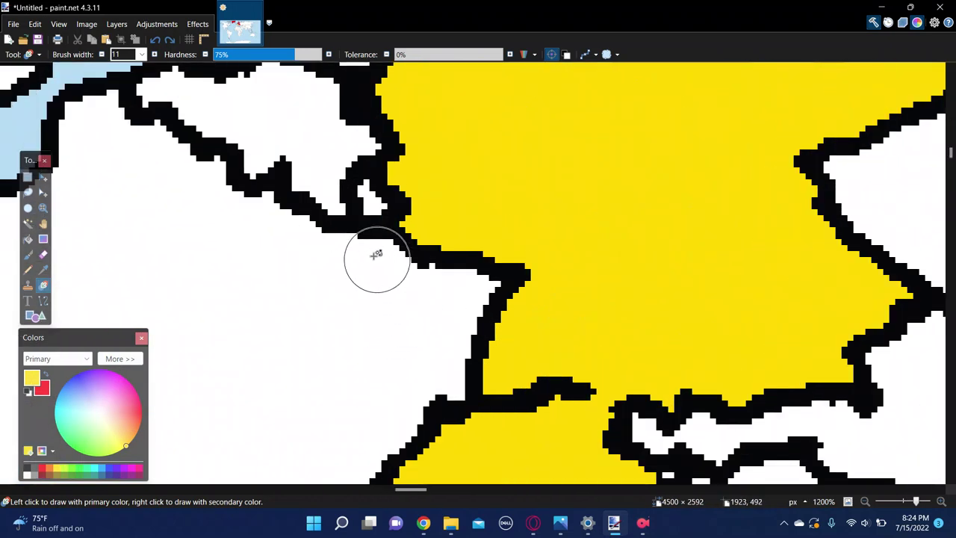
{"action": "mouse_move", "coordinate": [374, 252]}
{"action": "left_mouse_down"}
{"action": "mouse_move", "coordinate": [369, 258]}
{"action": "mouse_move", "coordinate": [435, 324]}
{"action": "mouse_move", "coordinate": [541, 275]}
{"action": "left_mouse_up"}
{"action": "key", "text": "ctrl+z"}
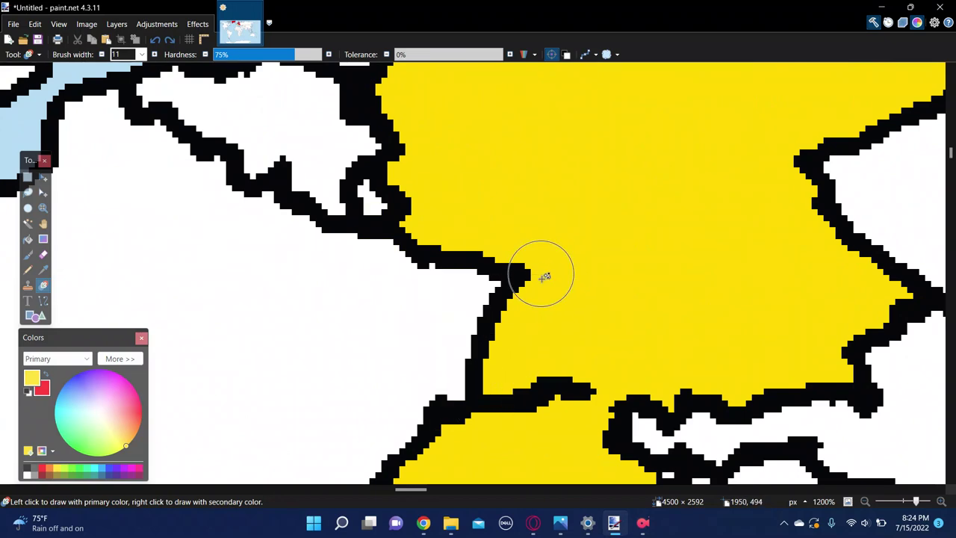
Recolor a strip along northern Poland and the Kaliningrad area yellow
{"action": "scroll", "coordinate": [546, 278], "scroll_direction": "down", "scroll_amount": 6}
{"action": "scroll", "coordinate": [827, 247], "scroll_direction": "up", "scroll_amount": 5}
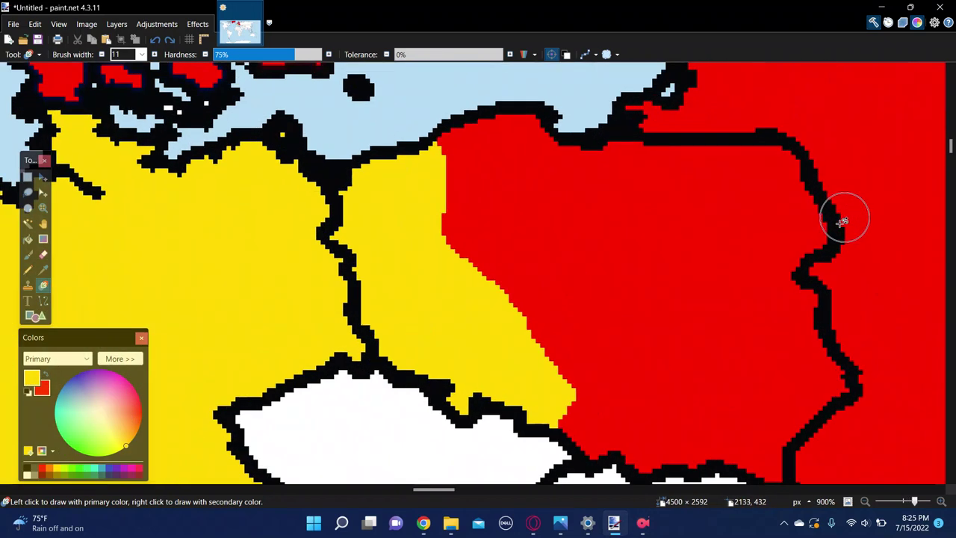
{"action": "mouse_move", "coordinate": [514, 143]}
{"action": "left_mouse_down"}
{"action": "mouse_move", "coordinate": [422, 178]}
{"action": "mouse_move", "coordinate": [480, 152]}
{"action": "mouse_move", "coordinate": [583, 145]}
{"action": "mouse_move", "coordinate": [518, 145]}
{"action": "mouse_move", "coordinate": [650, 146]}
{"action": "mouse_move", "coordinate": [672, 120]}
{"action": "mouse_move", "coordinate": [640, 122]}
{"action": "mouse_move", "coordinate": [729, 93]}
{"action": "mouse_move", "coordinate": [669, 155]}
{"action": "mouse_move", "coordinate": [538, 171]}
{"action": "mouse_move", "coordinate": [486, 222]}
{"action": "mouse_move", "coordinate": [482, 296]}
{"action": "mouse_move", "coordinate": [468, 210]}
{"action": "mouse_move", "coordinate": [545, 187]}
{"action": "left_mouse_up"}
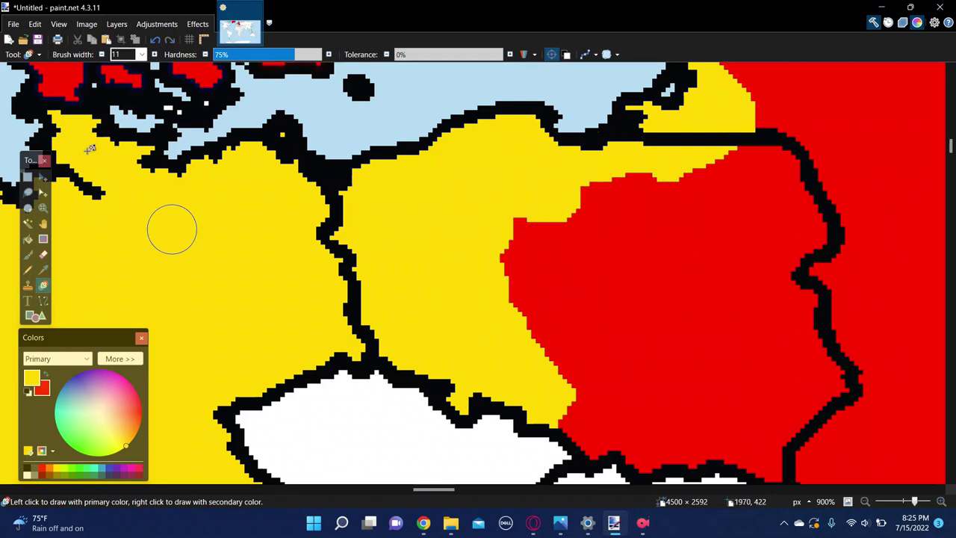
Recolor the red parts of Denmark, including its islands, yellow
{"action": "scroll", "coordinate": [82, 123], "scroll_direction": "up", "scroll_amount": 3}
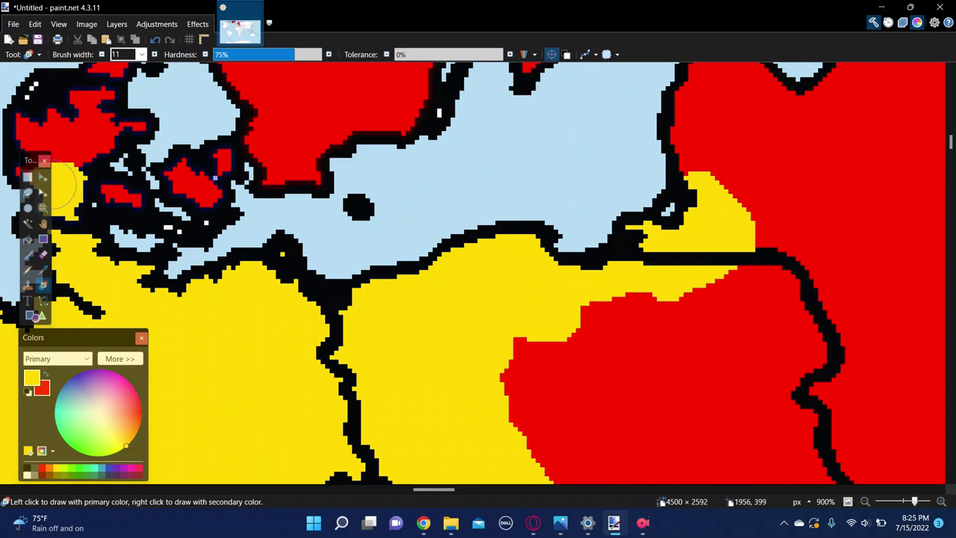
{"action": "mouse_move", "coordinate": [56, 180]}
{"action": "left_mouse_down"}
{"action": "mouse_move", "coordinate": [38, 134]}
{"action": "mouse_move", "coordinate": [123, 90]}
{"action": "mouse_move", "coordinate": [90, 171]}
{"action": "mouse_move", "coordinate": [191, 187]}
{"action": "mouse_move", "coordinate": [205, 175]}
{"action": "mouse_move", "coordinate": [213, 160]}
{"action": "mouse_move", "coordinate": [158, 133]}
{"action": "left_mouse_up"}
{"action": "scroll", "coordinate": [107, 160], "scroll_direction": "up", "scroll_amount": 3}
{"action": "left_click_drag", "start_coordinate": [112, 217], "coordinate": [132, 235]}
{"action": "scroll", "coordinate": [216, 220], "scroll_direction": "down", "scroll_amount": 6}
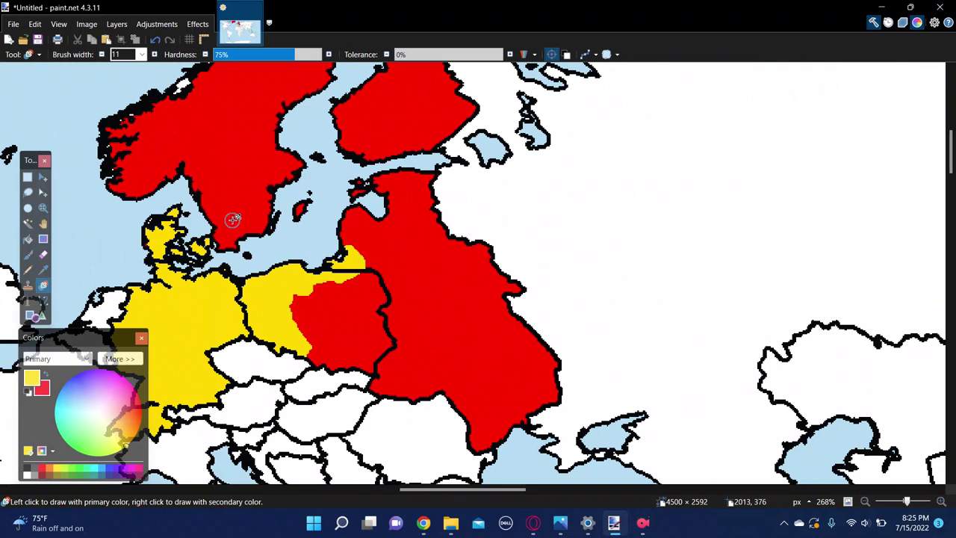
Draw a black border along the yellow-red boundary through Poland with the Paintbrush at width 2
{"action": "scroll", "coordinate": [396, 176], "scroll_direction": "up", "scroll_amount": 4}
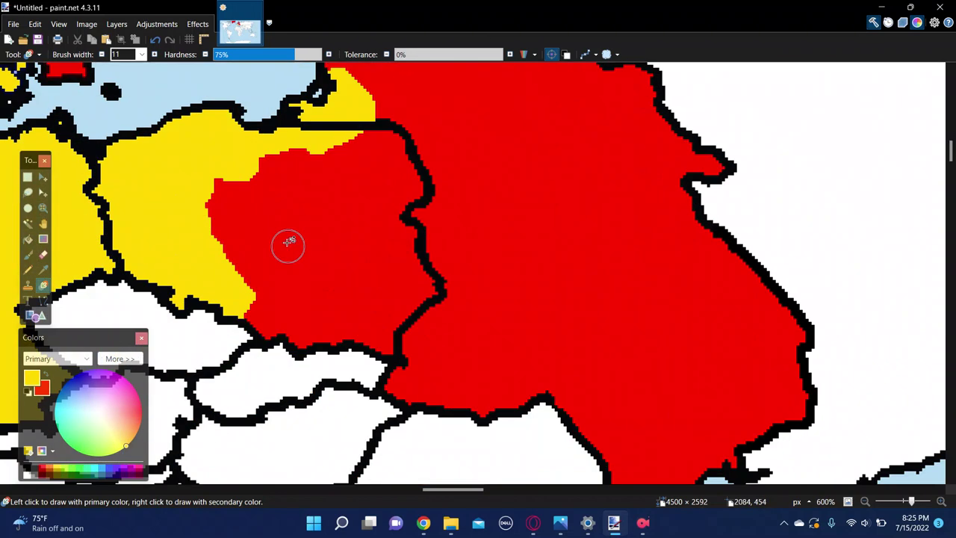
{"action": "scroll", "coordinate": [288, 239], "scroll_direction": "down", "scroll_amount": 6}
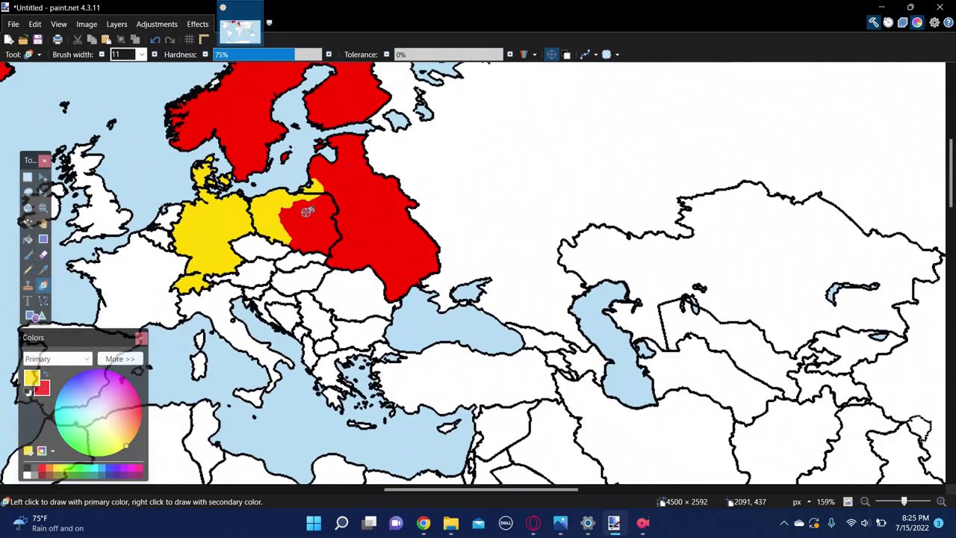
{"action": "scroll", "coordinate": [308, 213], "scroll_direction": "up", "scroll_amount": 2}
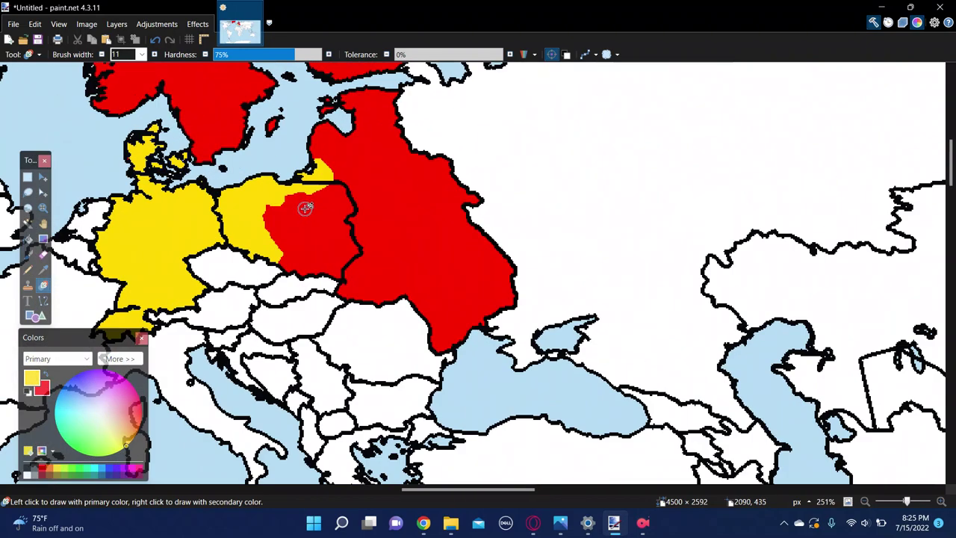
{"action": "scroll", "coordinate": [291, 221], "scroll_direction": "up", "scroll_amount": 4}
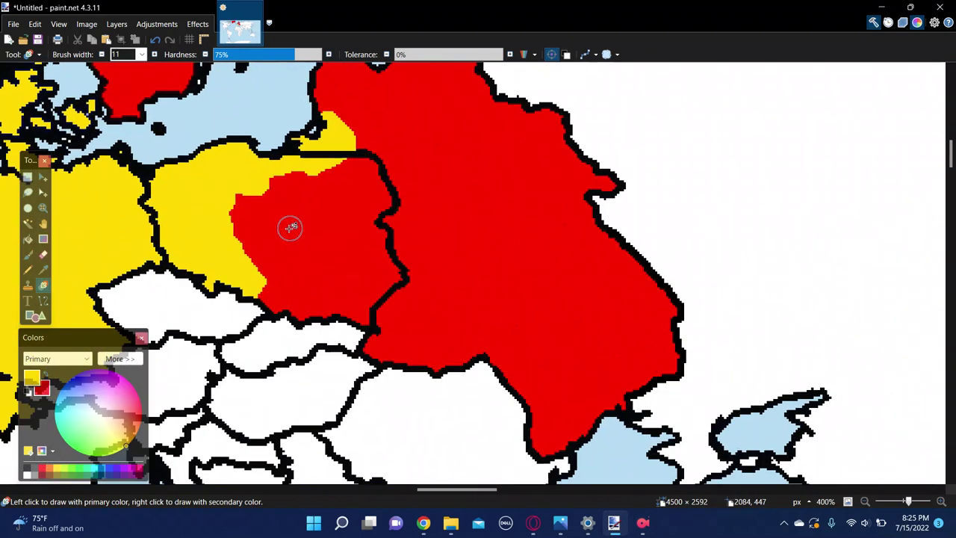
{"action": "scroll", "coordinate": [204, 198], "scroll_direction": "up", "scroll_amount": 3}
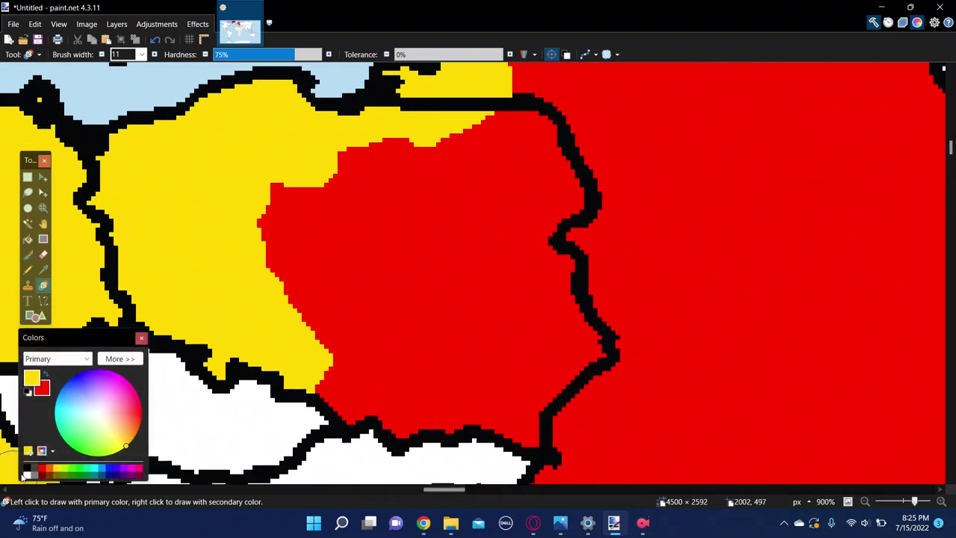
{"action": "left_click", "coordinate": [29, 471]}
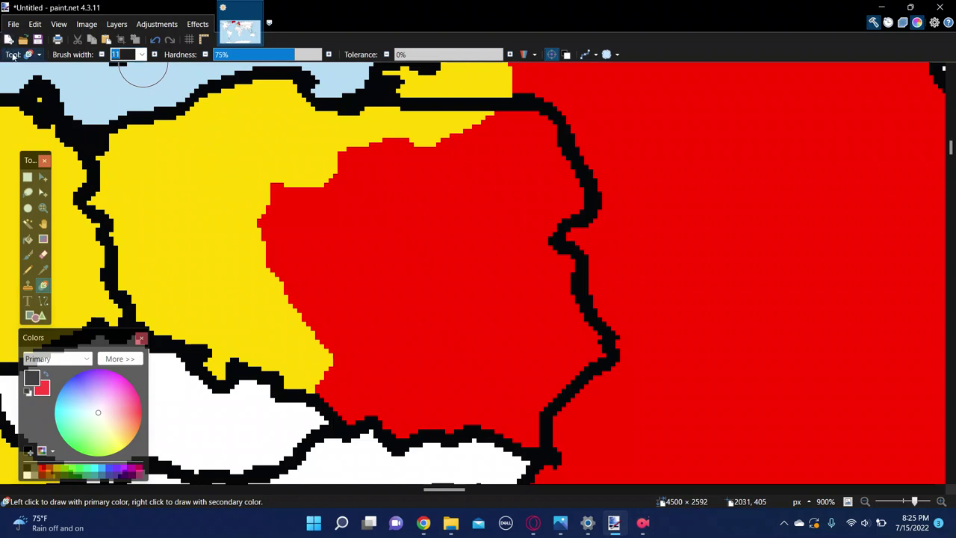
{"action": "type", "text": "2"}
{"action": "mouse_move", "coordinate": [332, 384]}
{"action": "left_mouse_down"}
{"action": "mouse_move", "coordinate": [317, 393]}
{"action": "mouse_move", "coordinate": [336, 357]}
{"action": "mouse_move", "coordinate": [328, 344]}
{"action": "mouse_move", "coordinate": [277, 299]}
{"action": "left_mouse_up"}
{"action": "key", "text": "ctrl+z"}
{"action": "key", "text": "b"}
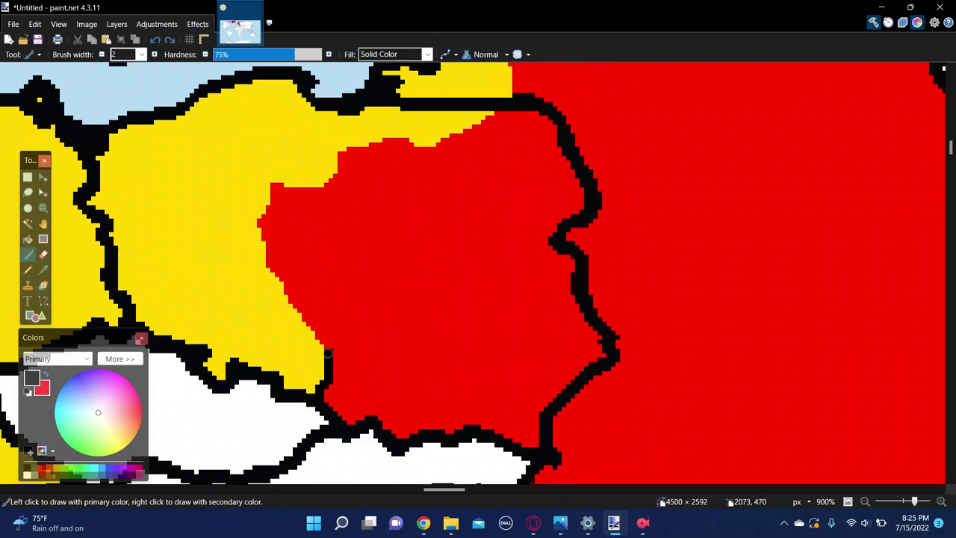
{"action": "left_click_drag", "start_coordinate": [326, 350], "coordinate": [293, 303]}
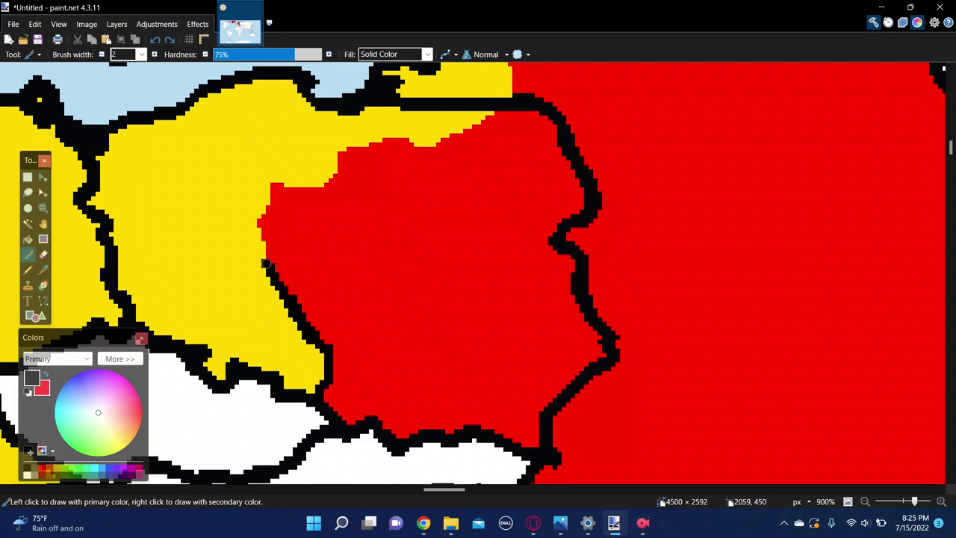
{"action": "left_click_drag", "start_coordinate": [265, 263], "coordinate": [280, 234]}
{"action": "mouse_move", "coordinate": [304, 201]}
{"action": "left_mouse_down"}
{"action": "mouse_move", "coordinate": [333, 183]}
{"action": "mouse_move", "coordinate": [417, 176]}
{"action": "mouse_move", "coordinate": [469, 154]}
{"action": "mouse_move", "coordinate": [518, 99]}
{"action": "left_mouse_up"}
Draw a black border along the eastern edge of yellow Kaliningrad, from the Polish border up to the Baltic coast
{"action": "scroll", "coordinate": [520, 155], "scroll_direction": "up", "scroll_amount": 3}
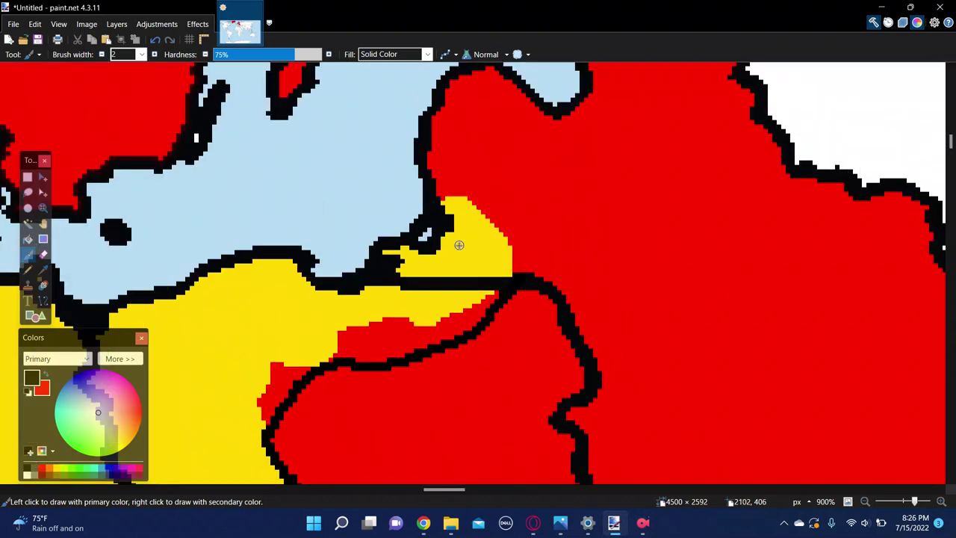
{"action": "mouse_move", "coordinate": [511, 278]}
{"action": "left_mouse_down"}
{"action": "mouse_move", "coordinate": [505, 205]}
{"action": "mouse_move", "coordinate": [486, 205]}
{"action": "left_mouse_up"}
{"action": "key", "text": "ctrl+z"}
{"action": "mouse_move", "coordinate": [513, 279]}
{"action": "left_mouse_down"}
{"action": "mouse_move", "coordinate": [514, 250]}
{"action": "mouse_move", "coordinate": [432, 175]}
{"action": "left_mouse_up"}
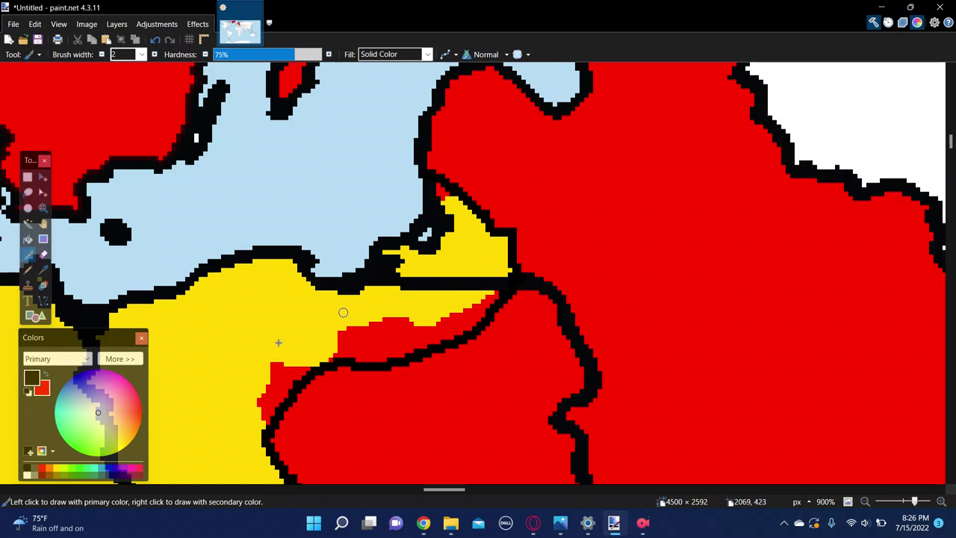
Paint yellow over the old Poland-Kaliningrad border and fill the leftover red areas outside the new border yellow
{"action": "left_click", "coordinate": [58, 468]}
{"action": "mouse_move", "coordinate": [392, 291]}
{"action": "left_mouse_down"}
{"action": "mouse_move", "coordinate": [405, 270]}
{"action": "mouse_move", "coordinate": [444, 285]}
{"action": "mouse_move", "coordinate": [436, 288]}
{"action": "mouse_move", "coordinate": [495, 281]}
{"action": "left_mouse_up"}
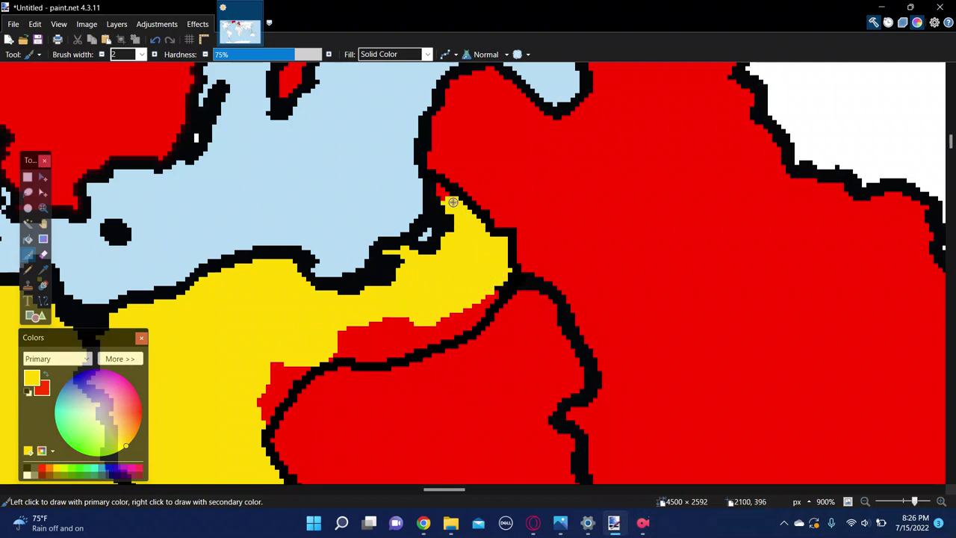
{"action": "key", "text": "f"}
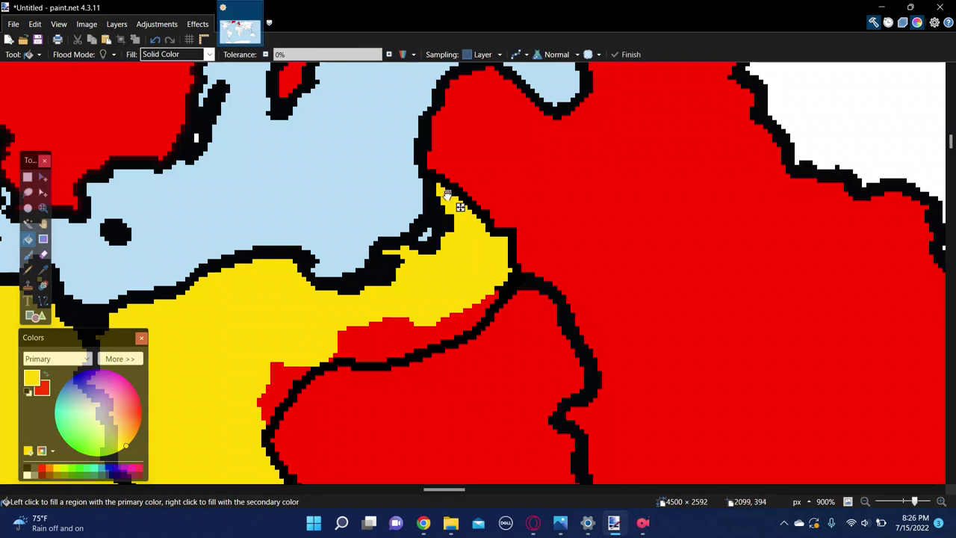
{"action": "left_click", "coordinate": [439, 329]}
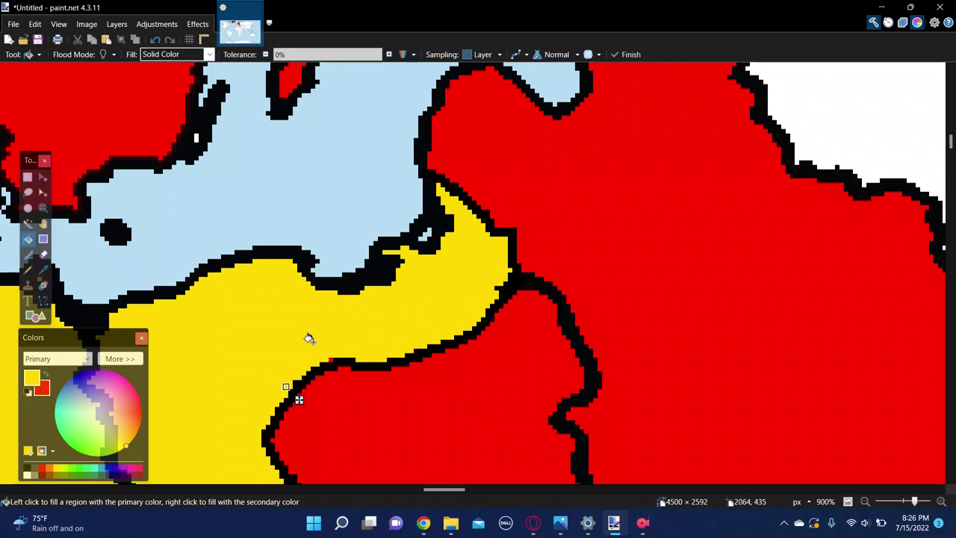
{"action": "scroll", "coordinate": [318, 332], "scroll_direction": "down", "scroll_amount": 5}
Paint yellow over the old black border between Germany and western Poland
{"action": "key", "text": "b"}
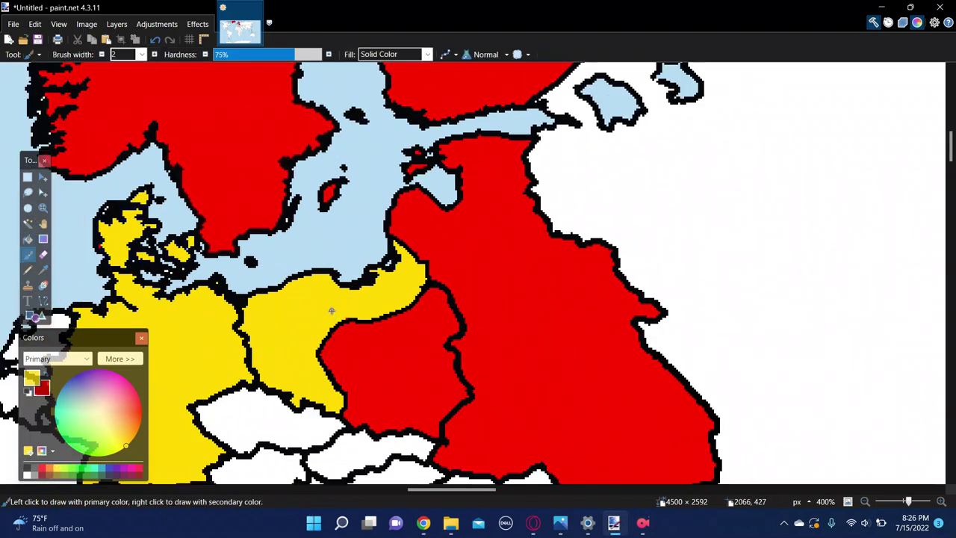
{"action": "scroll", "coordinate": [306, 366], "scroll_direction": "up", "scroll_amount": 5}
{"action": "mouse_move", "coordinate": [283, 264]}
{"action": "left_mouse_down"}
{"action": "mouse_move", "coordinate": [228, 315]}
{"action": "mouse_move", "coordinate": [249, 331]}
{"action": "mouse_move", "coordinate": [284, 331]}
{"action": "mouse_move", "coordinate": [292, 426]}
{"action": "mouse_move", "coordinate": [322, 408]}
{"action": "left_mouse_up"}
Set the brush width to 6 and paint red over Poland's old eastern border
{"action": "key", "text": "bracketright"}
{"action": "key", "text": "bracketright"}
{"action": "key", "text": "bracketright"}
{"action": "key", "text": "bracketright"}
{"action": "scroll", "coordinate": [299, 363], "scroll_direction": "down", "scroll_amount": 8}
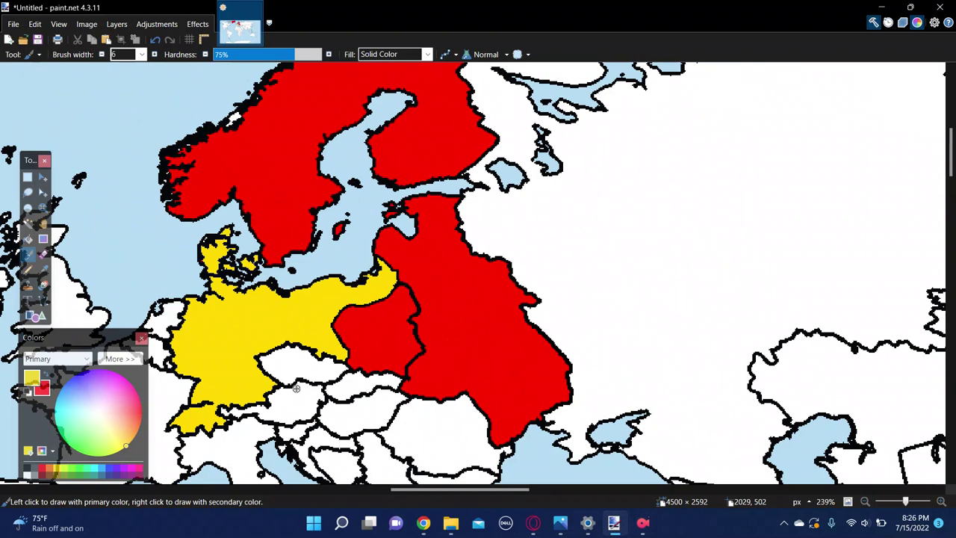
{"action": "scroll", "coordinate": [299, 383], "scroll_direction": "up", "scroll_amount": 2}
{"action": "scroll", "coordinate": [540, 239], "scroll_direction": "up", "scroll_amount": 3}
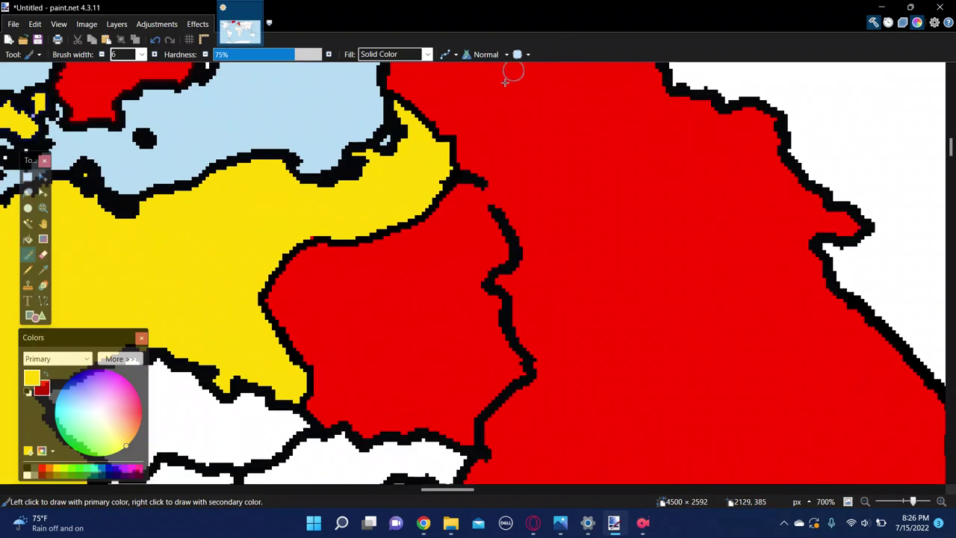
{"action": "mouse_move", "coordinate": [494, 193]}
{"action": "left_mouse_down"}
{"action": "mouse_move", "coordinate": [467, 173]}
{"action": "mouse_move", "coordinate": [508, 240]}
{"action": "mouse_move", "coordinate": [494, 344]}
{"action": "mouse_move", "coordinate": [471, 283]}
{"action": "mouse_move", "coordinate": [546, 397]}
{"action": "mouse_move", "coordinate": [506, 305]}
{"action": "mouse_move", "coordinate": [521, 443]}
{"action": "mouse_move", "coordinate": [496, 404]}
{"action": "mouse_move", "coordinate": [481, 433]}
{"action": "mouse_move", "coordinate": [489, 452]}
{"action": "mouse_move", "coordinate": [493, 436]}
{"action": "left_mouse_up"}
{"action": "scroll", "coordinate": [489, 418], "scroll_direction": "down", "scroll_amount": 6}
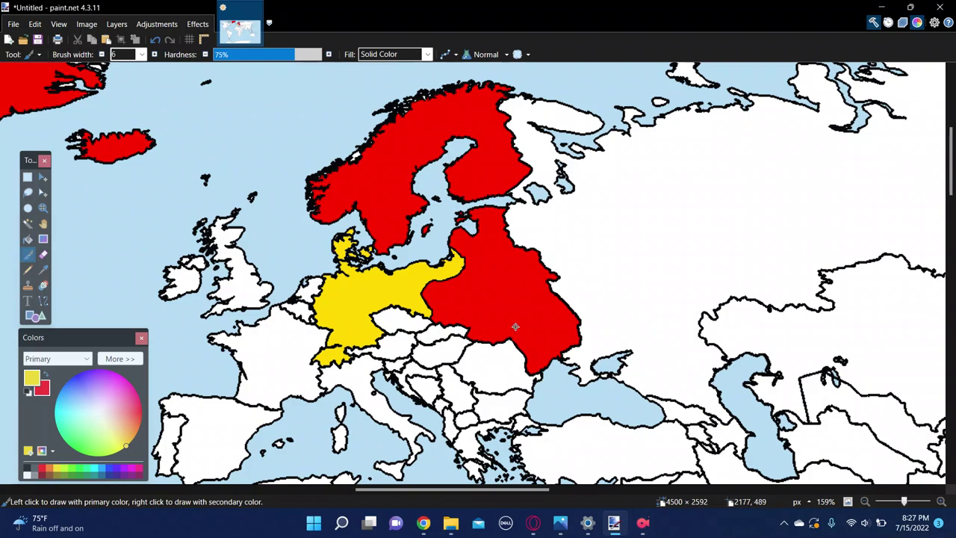
Fill mainland Denmark and its islands red with the Paint Bucket
{"action": "scroll", "coordinate": [544, 258], "scroll_direction": "down", "scroll_amount": 5}
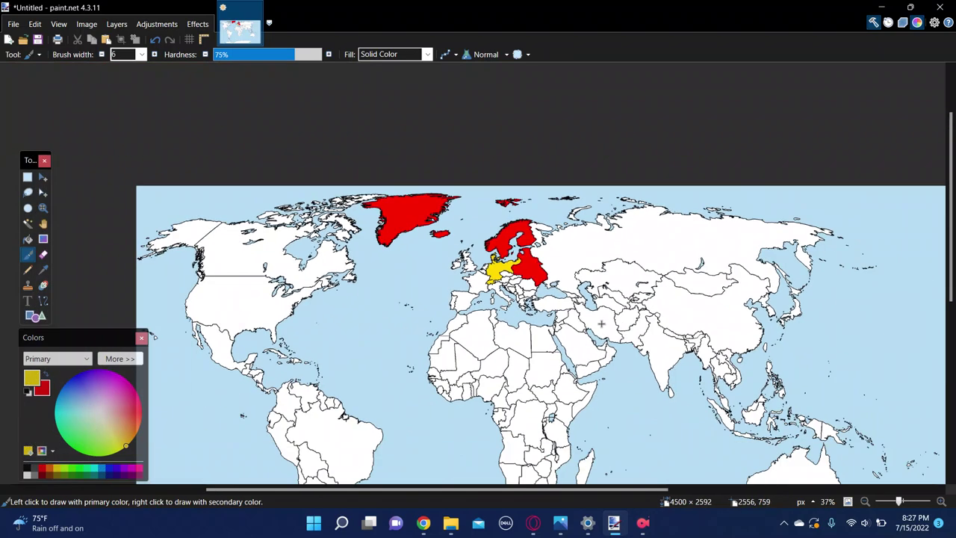
{"action": "scroll", "coordinate": [486, 218], "scroll_direction": "up", "scroll_amount": 5}
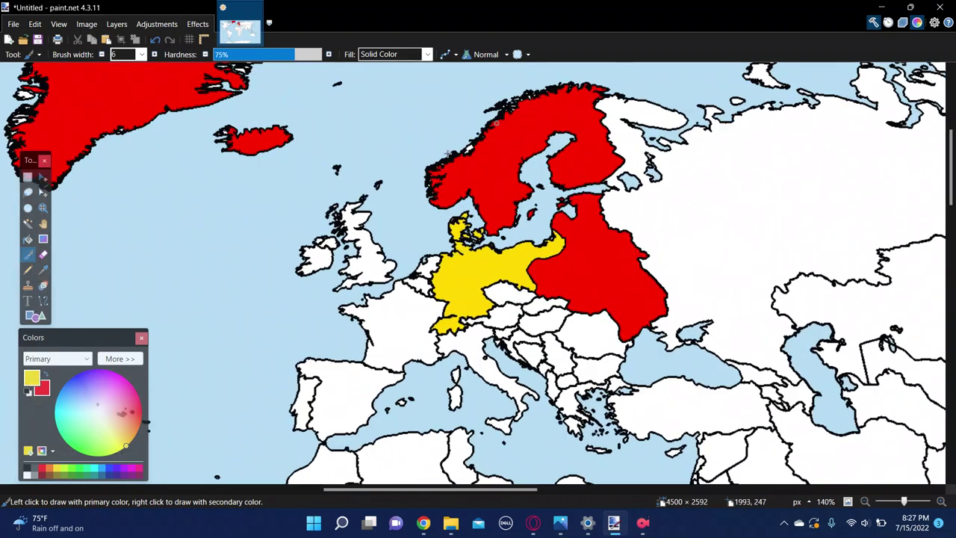
{"action": "scroll", "coordinate": [415, 196], "scroll_direction": "down", "scroll_amount": 2}
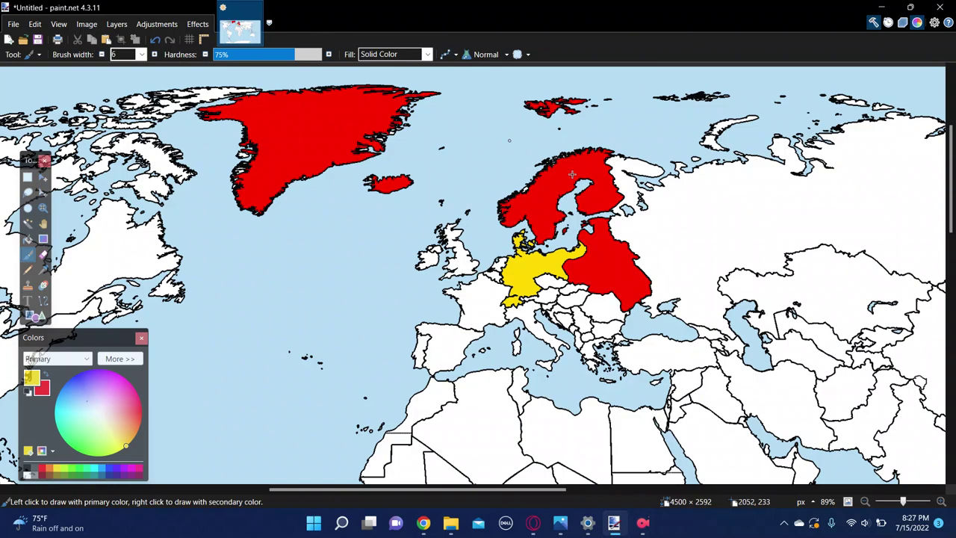
{"action": "scroll", "coordinate": [534, 254], "scroll_direction": "up", "scroll_amount": 9}
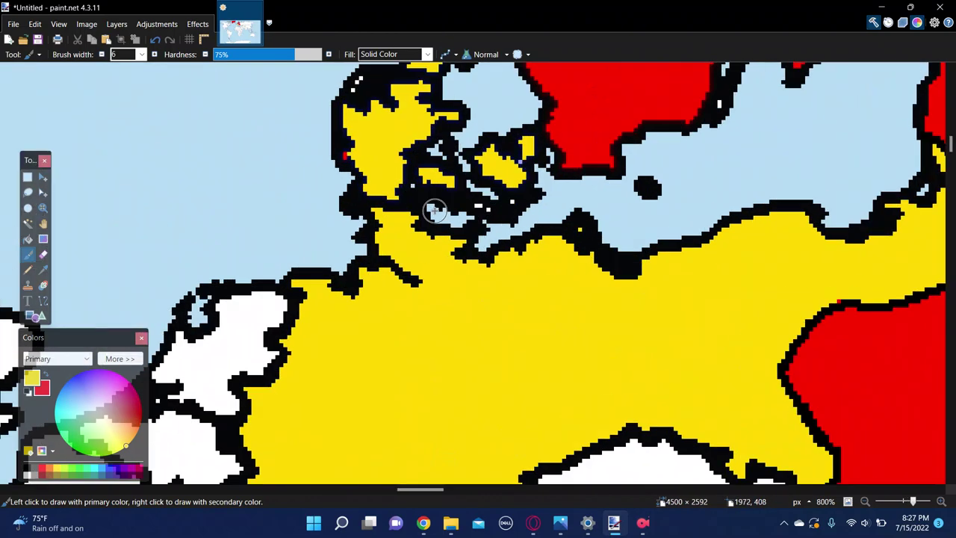
{"action": "scroll", "coordinate": [437, 206], "scroll_direction": "up", "scroll_amount": 2}
{"action": "key", "text": "f"}
{"action": "right_click", "coordinate": [412, 245]}
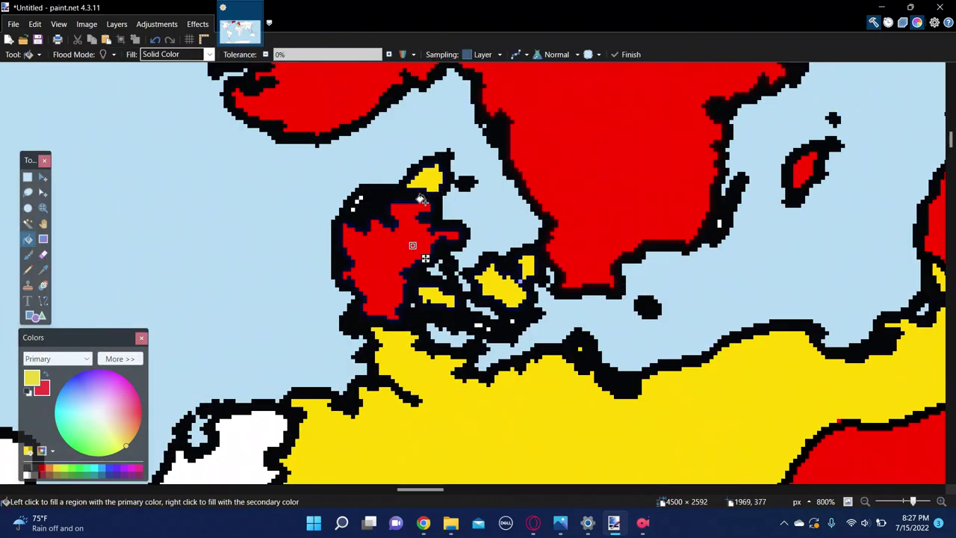
{"action": "right_click", "coordinate": [426, 182]}
{"action": "right_click", "coordinate": [437, 298]}
{"action": "right_click", "coordinate": [514, 281]}
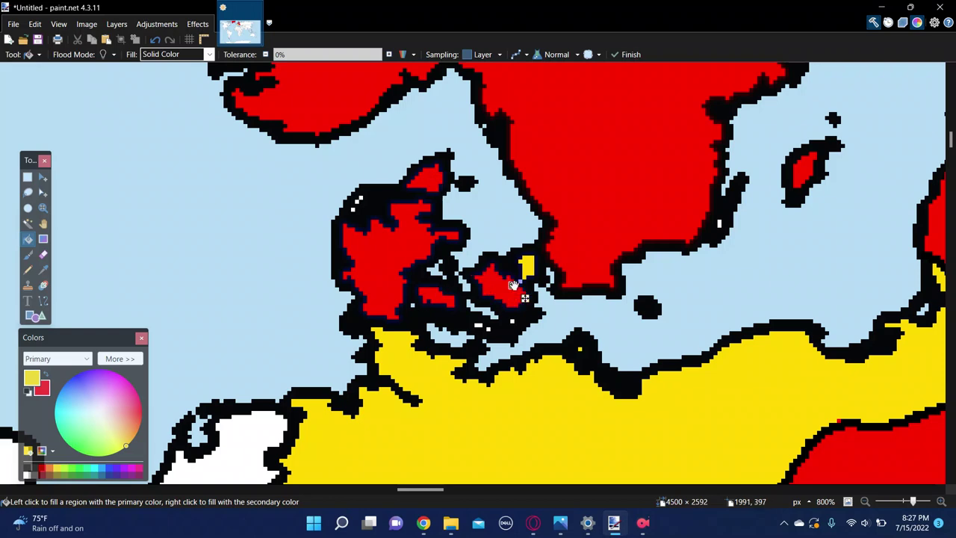
{"action": "right_click", "coordinate": [527, 265]}
Fill the yellow German territory dark red, including western Poland, Kaliningrad and Switzerland
{"action": "scroll", "coordinate": [531, 262], "scroll_direction": "down", "scroll_amount": 5}
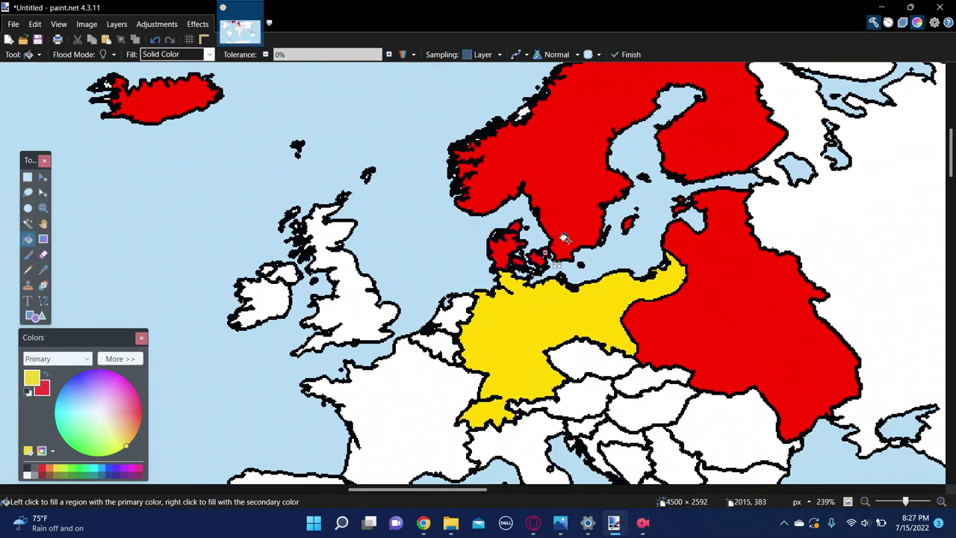
{"action": "scroll", "coordinate": [570, 236], "scroll_direction": "down", "scroll_amount": 2}
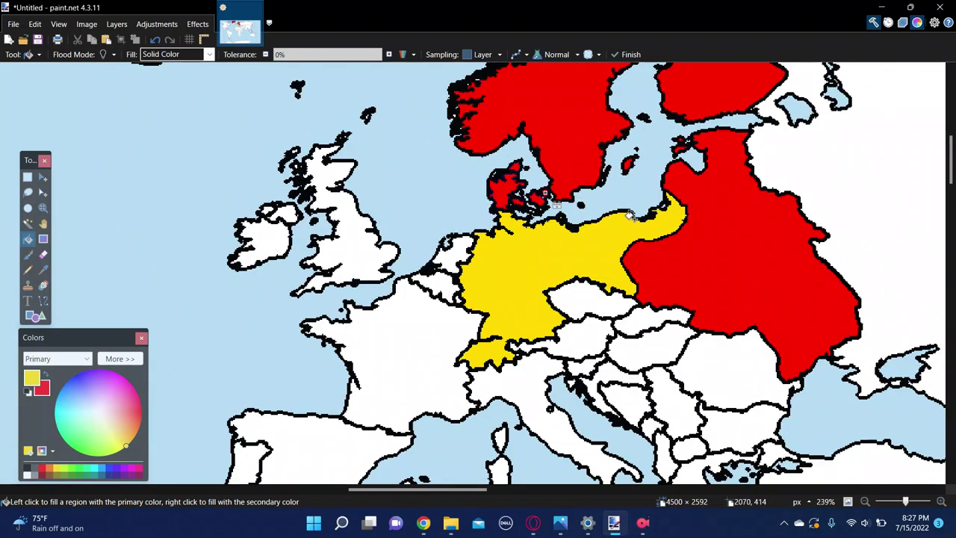
{"action": "left_click", "coordinate": [42, 476]}
{"action": "left_click", "coordinate": [531, 252]}
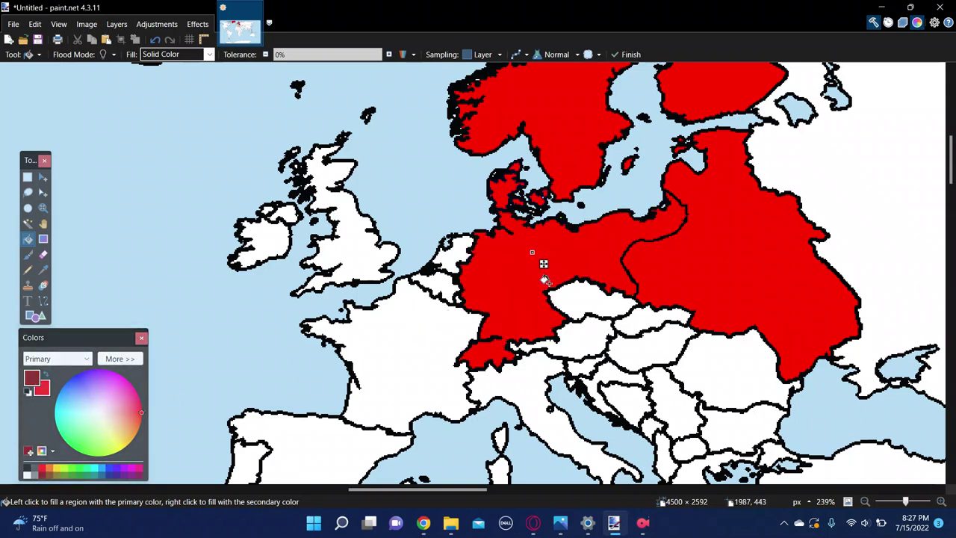
{"action": "key", "text": "ctrl+z"}
{"action": "left_click", "coordinate": [528, 249]}
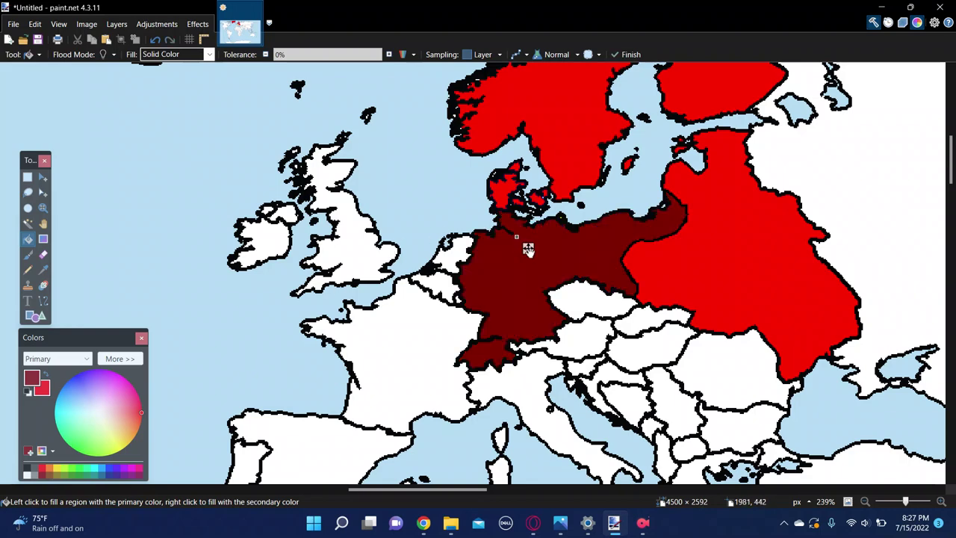
{"action": "scroll", "coordinate": [528, 249], "scroll_direction": "down", "scroll_amount": 5}
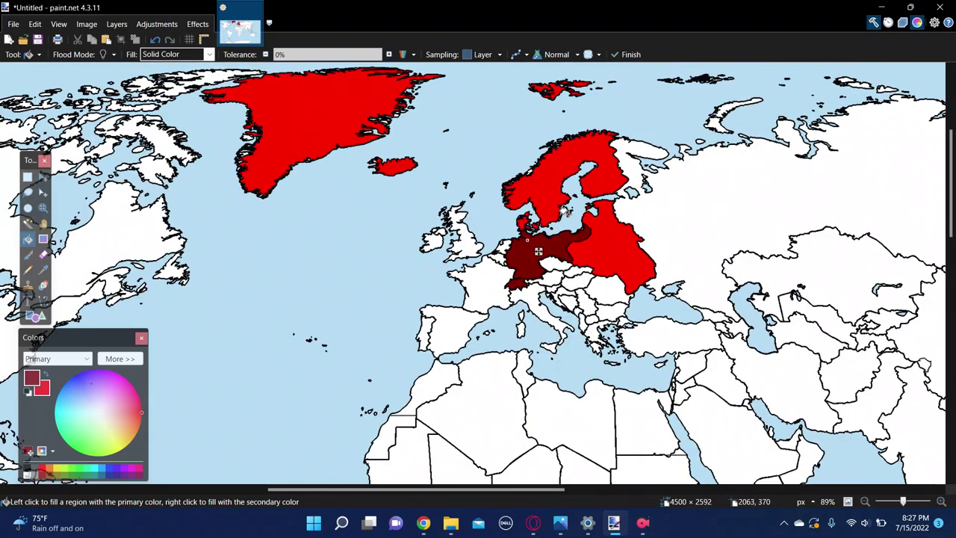